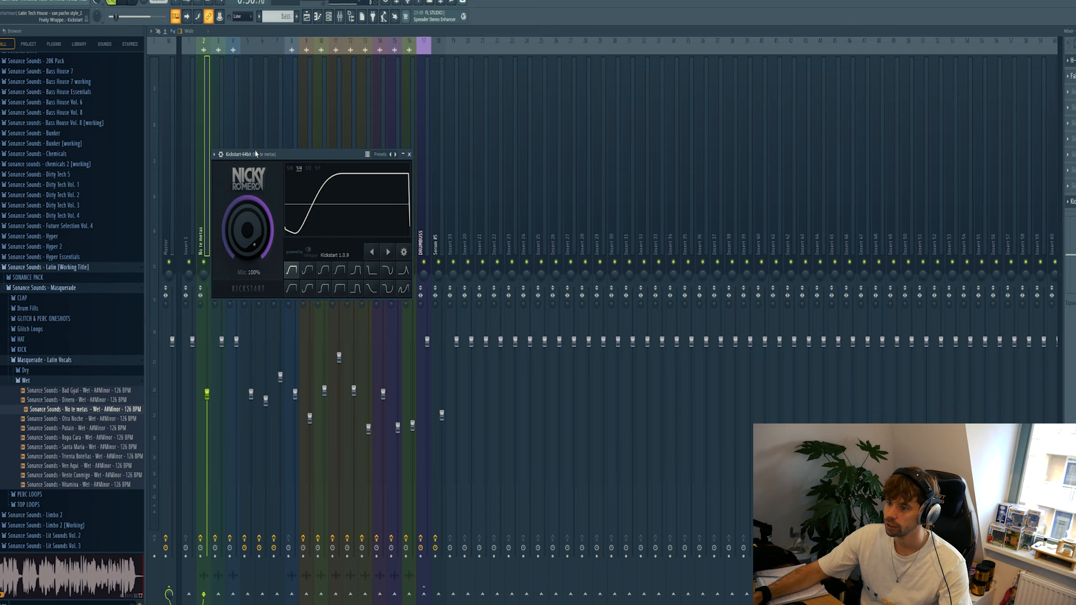
Slice the No te metas vocal clip on Track 11 directly after its first phrase.
drag(256, 153, 400, 166)
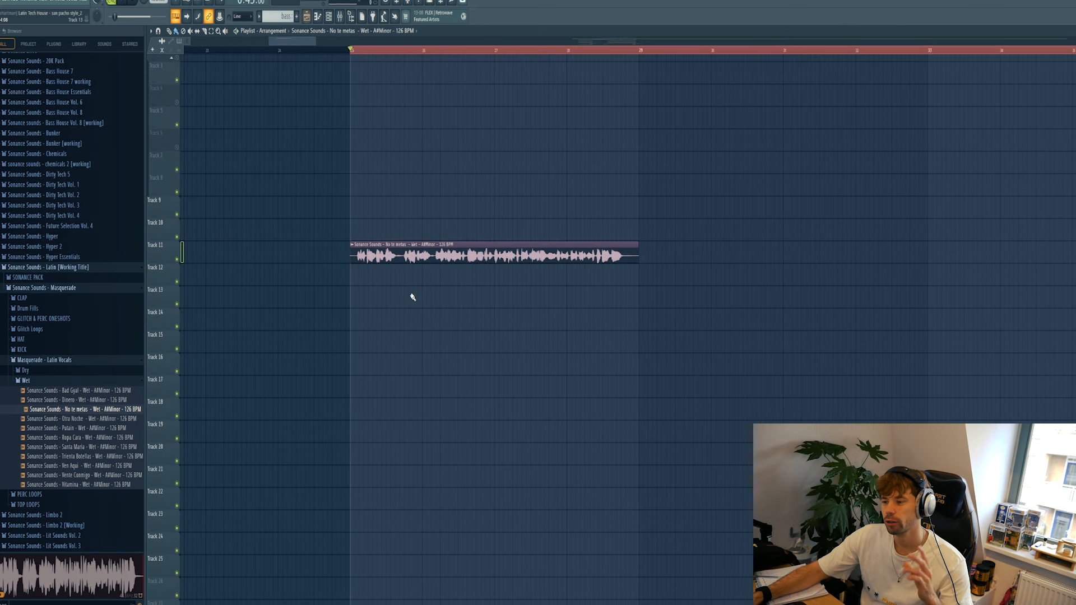
key(space)
drag(405, 284, 405, 241)
click(176, 32)
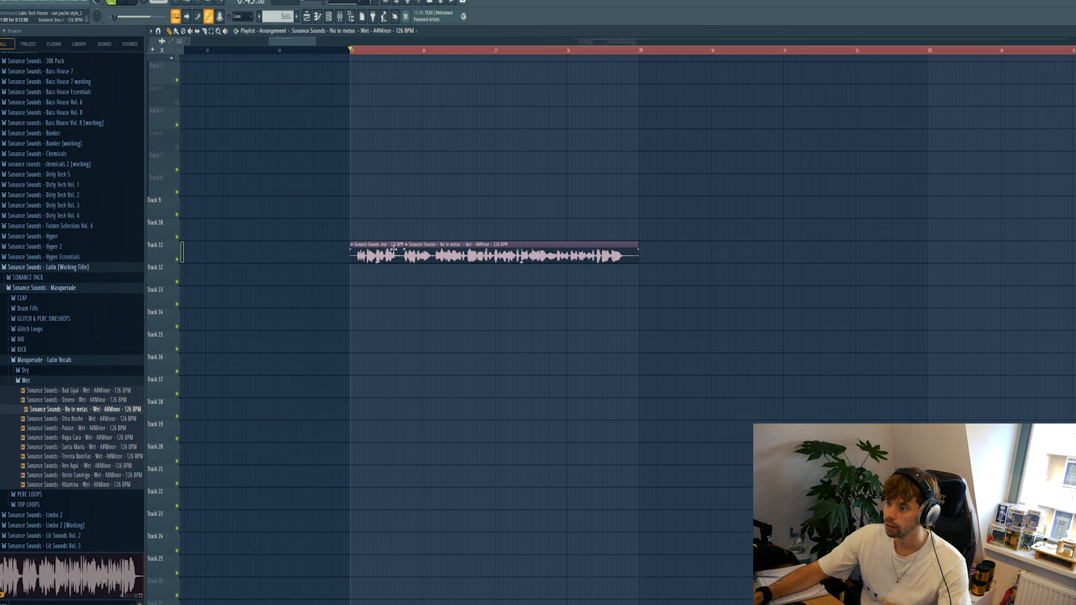
Place two copies of the sliced vocal phrase further along Track 11, four bars apart, and play them back.
scroll(375, 256, down, 1)
key(space)
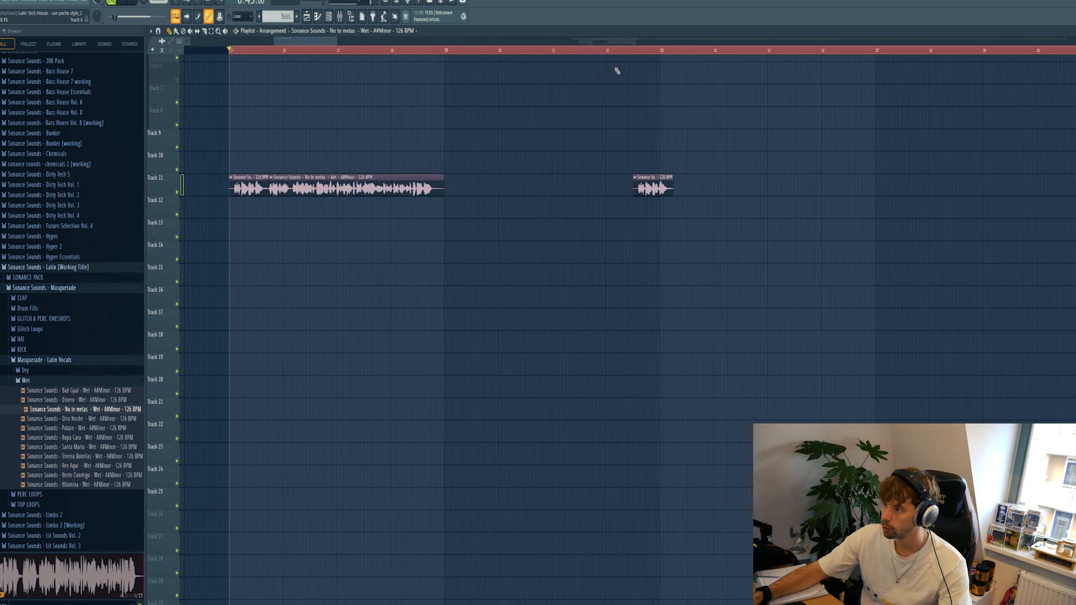
key(space)
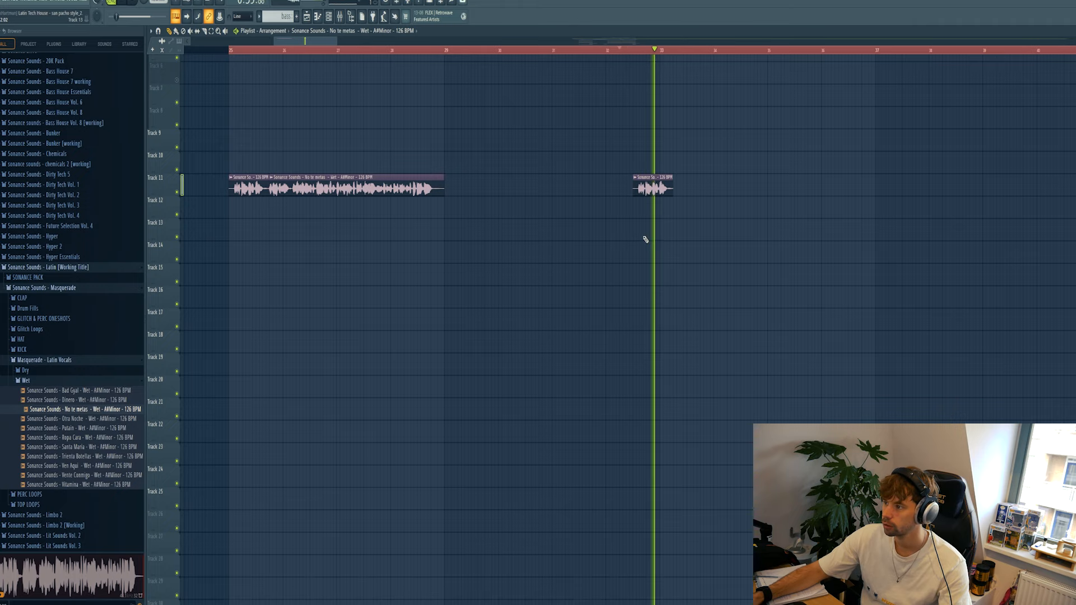
click(661, 50)
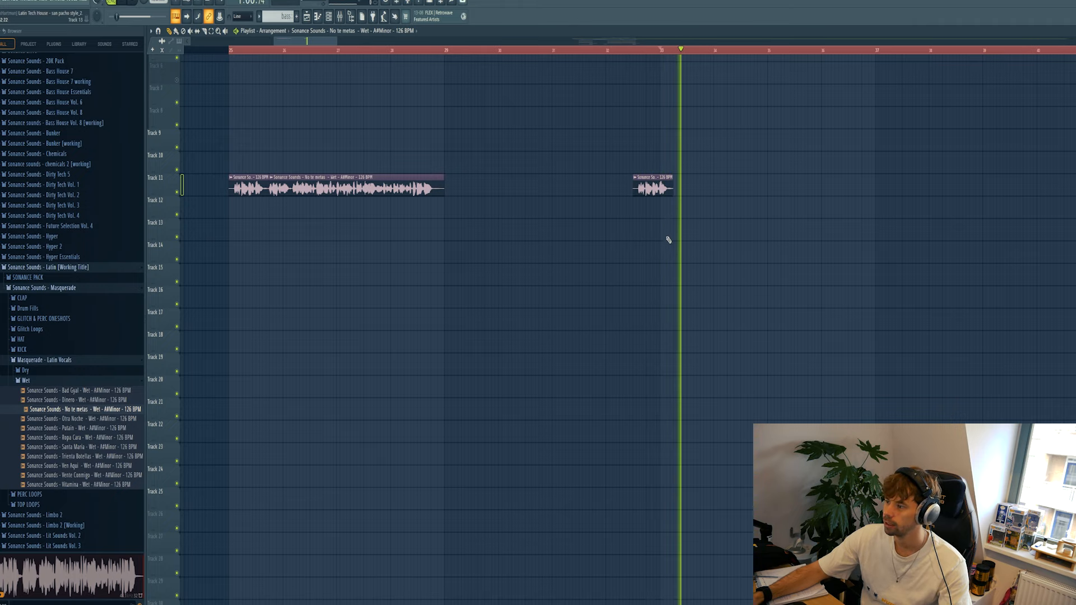
key(space)
scroll(584, 198, down, 1)
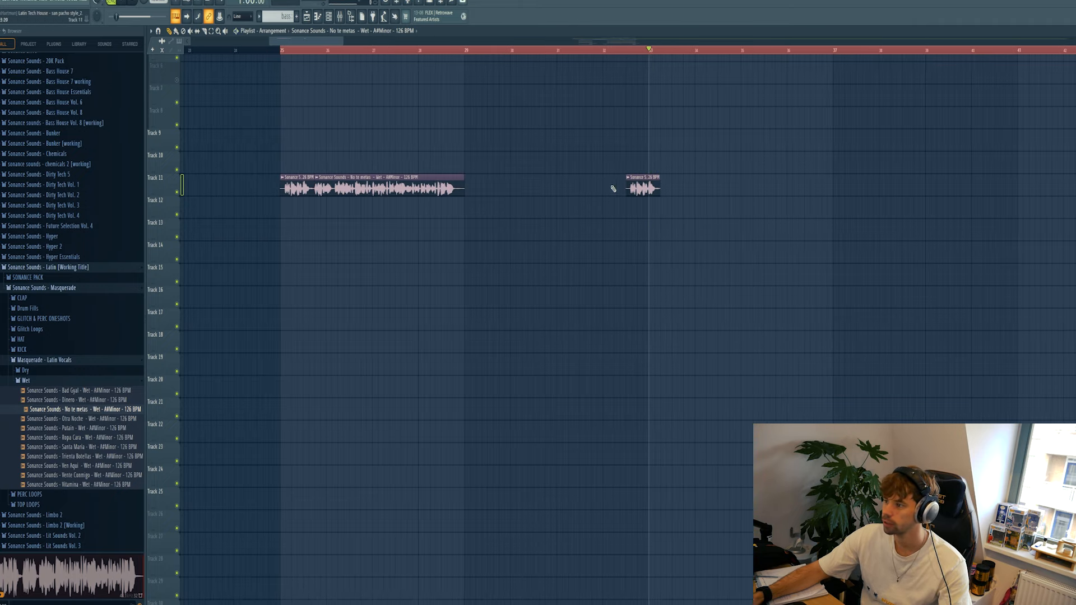
click(804, 51)
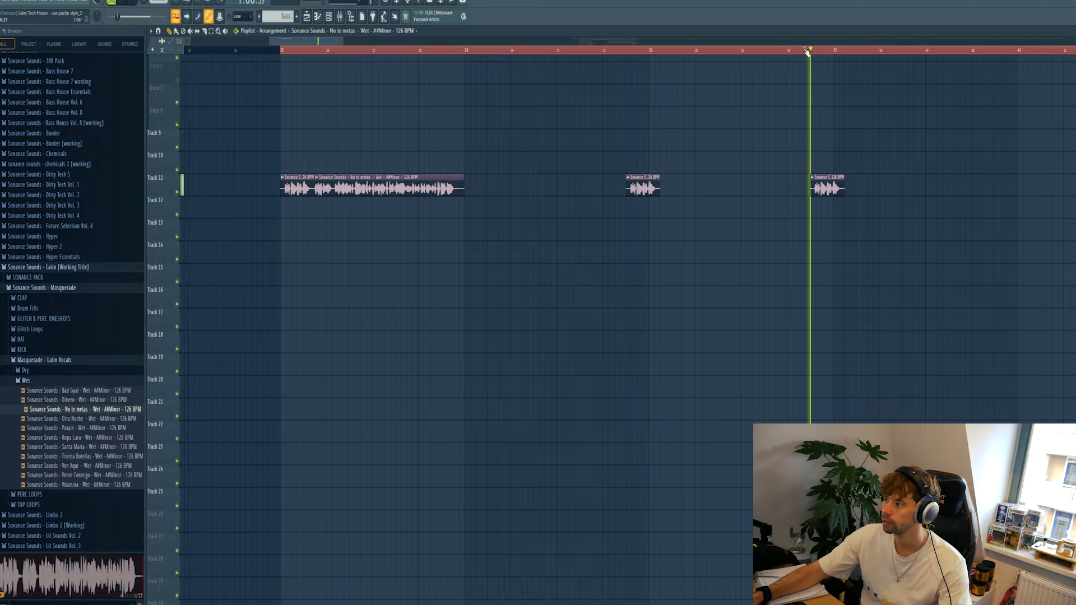
key(space)
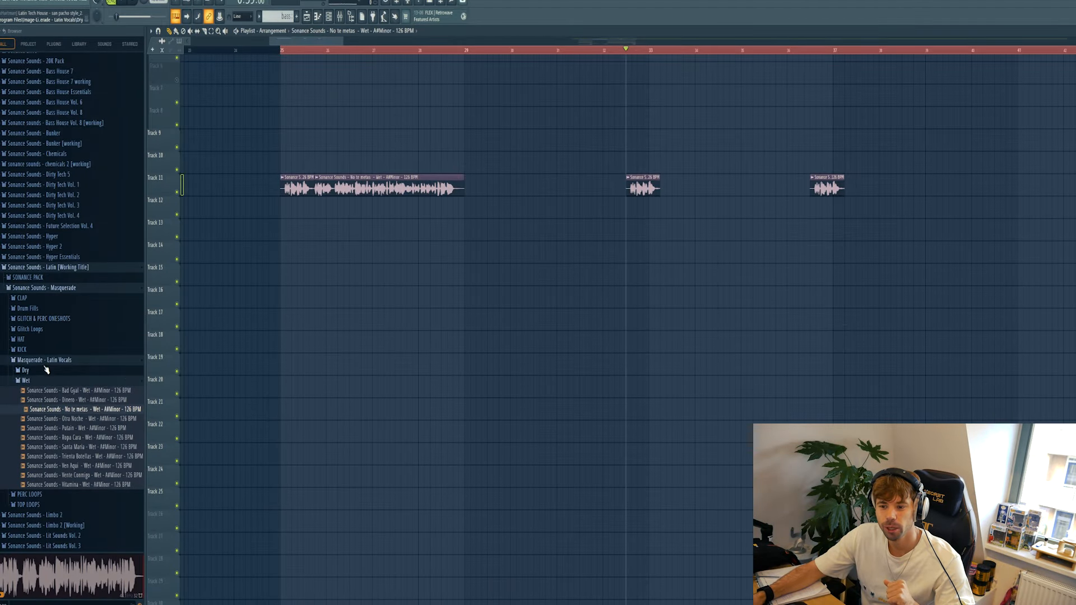
Add Masquerade - Kickloop 12 to Track 13 from the end of the main vocal and fit it to exactly four bars.
click(45, 360)
click(22, 350)
click(24, 369)
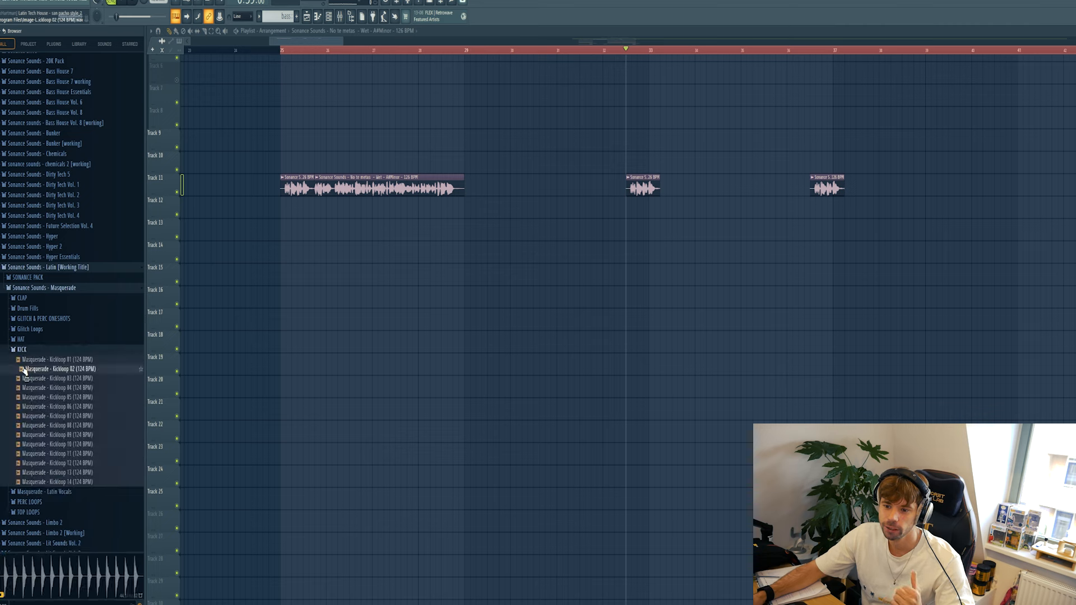
click(52, 465)
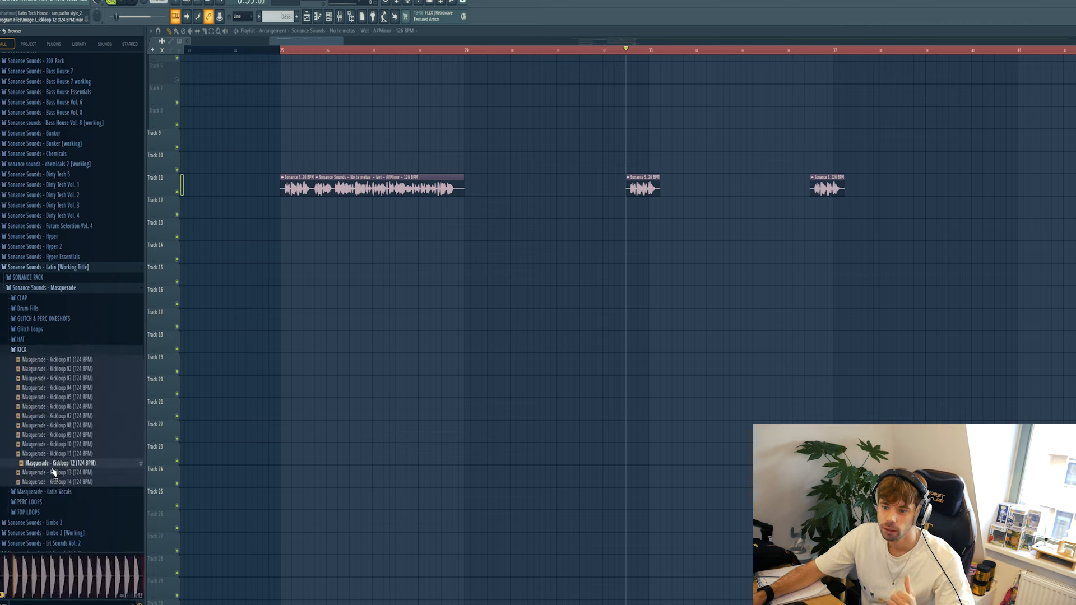
drag(52, 472, 465, 234)
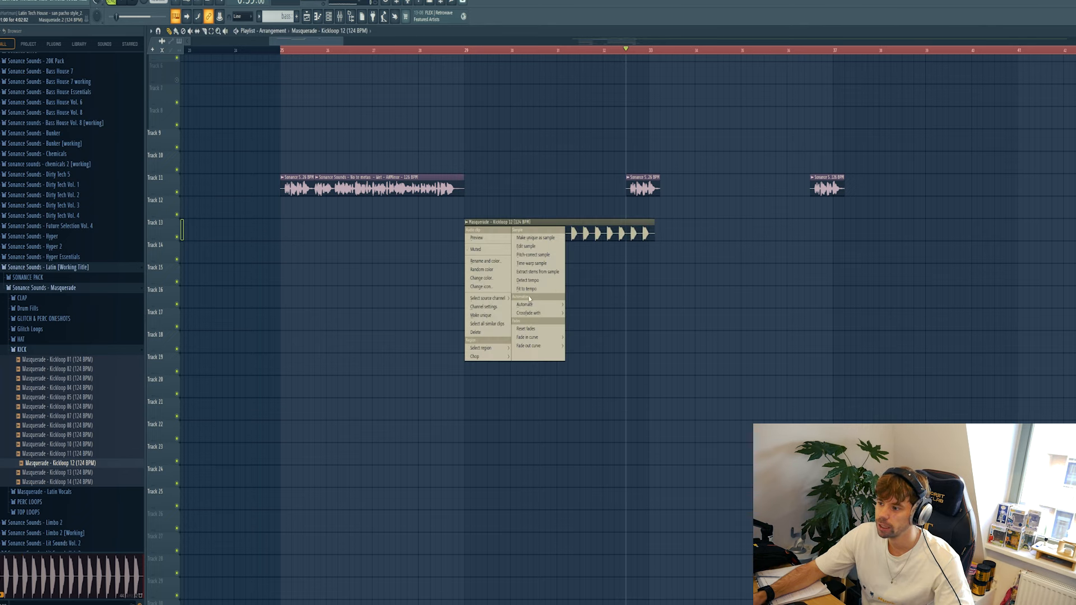
click(561, 308)
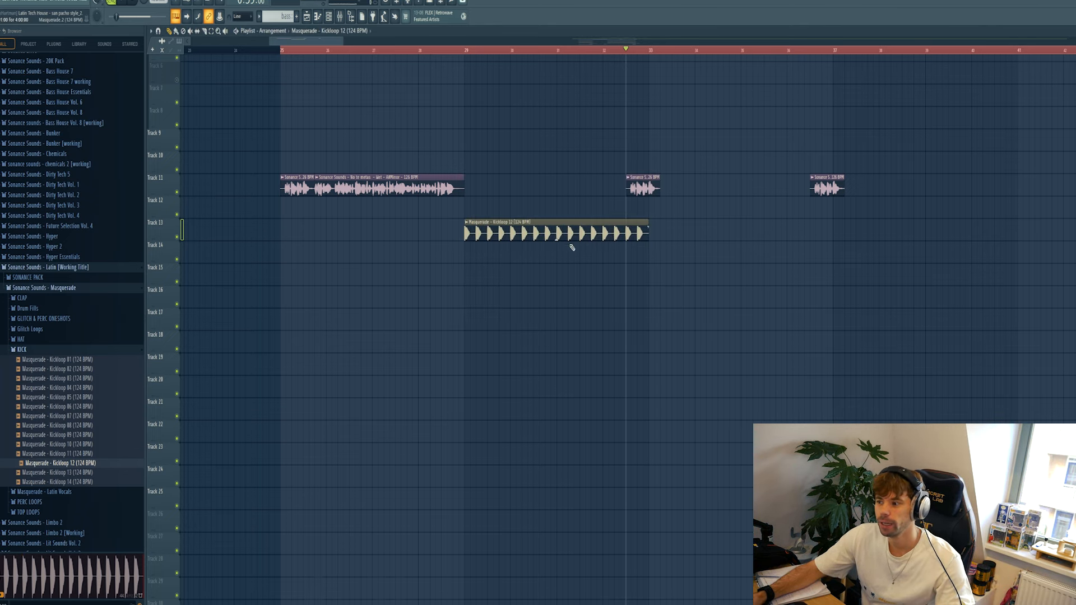
scroll(550, 291, up, 2)
key(space)
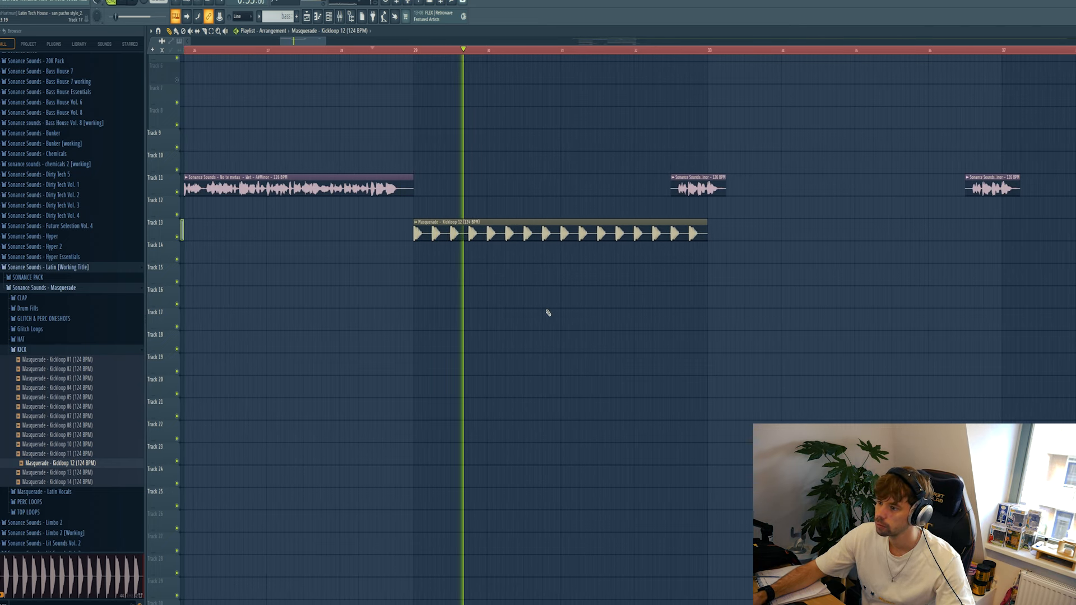
Preview the percussion one-shots and place two consecutive Percshot 09 clips on Track 14 from the kick loop's start.
scroll(547, 310, up, 1)
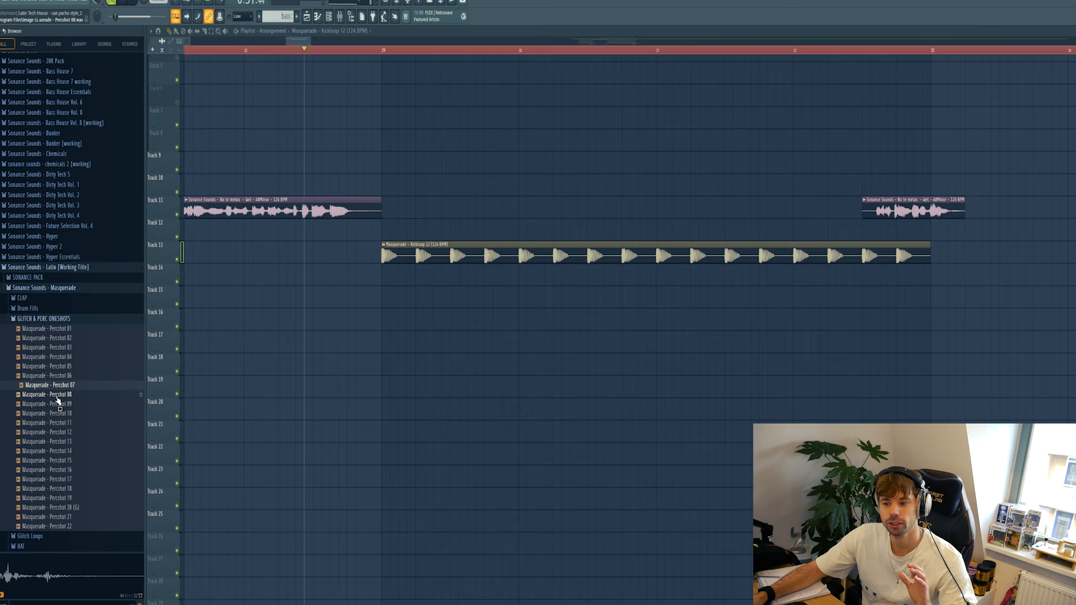
click(56, 396)
click(56, 404)
click(55, 414)
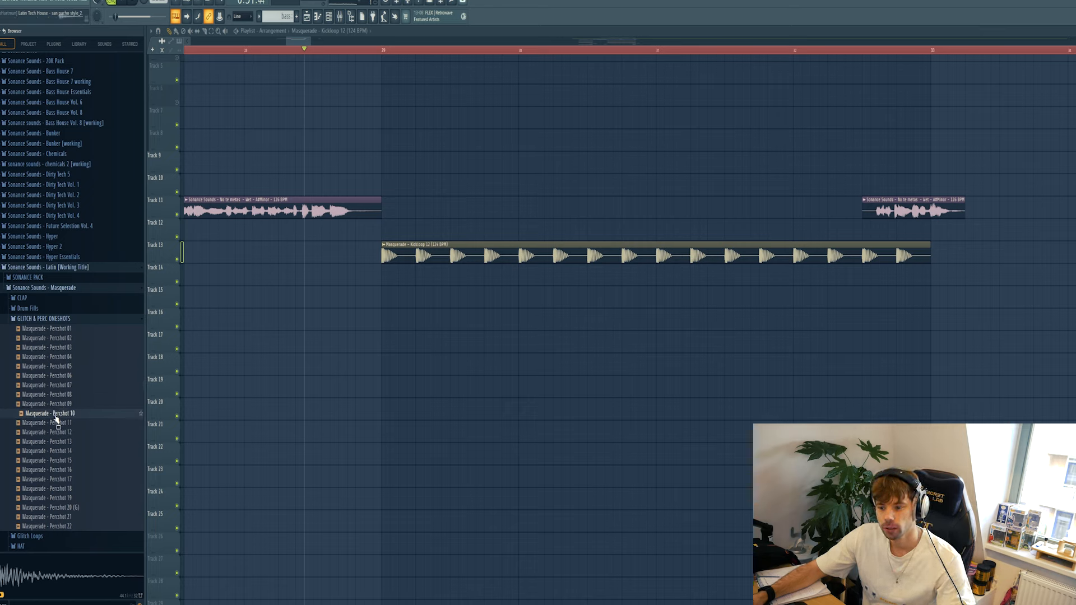
click(55, 408)
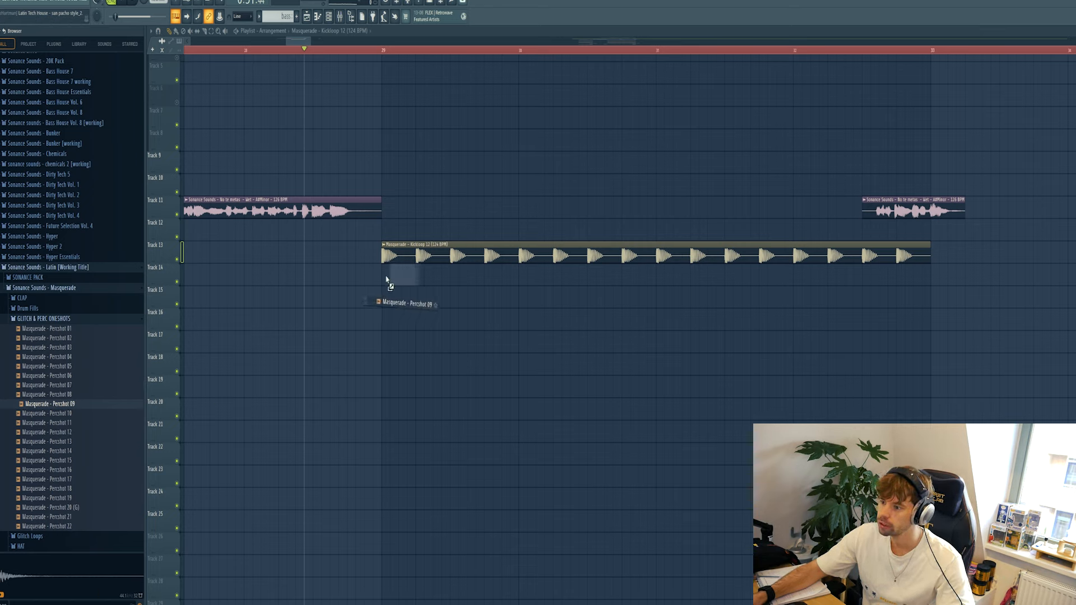
double_click(404, 278)
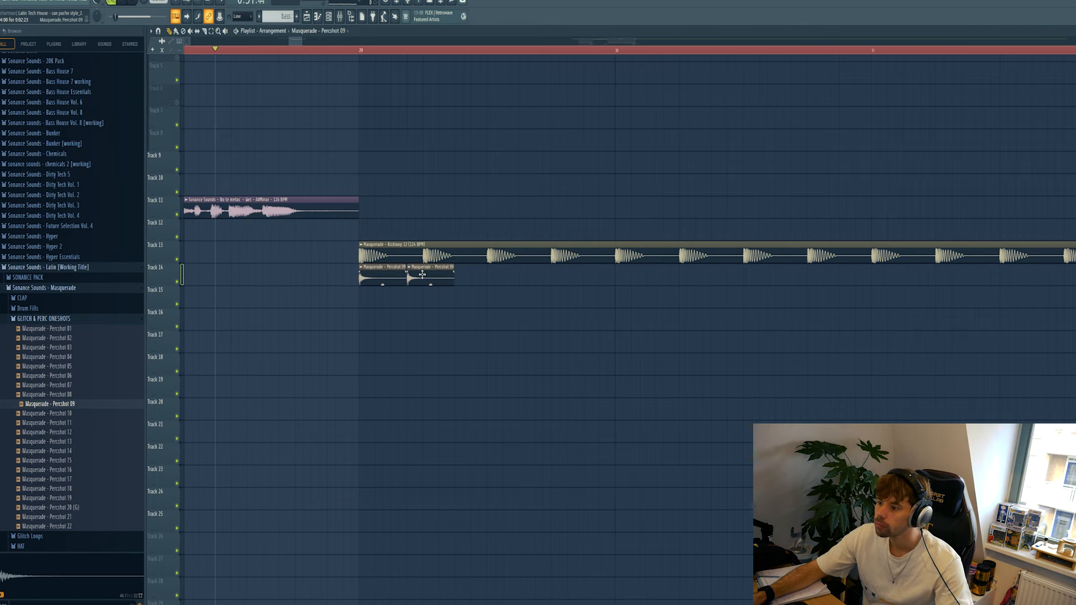
Add a third Percshot 09 hit, shorten it, and duplicate the three-hit pattern to fill one bar on Track 14.
click(461, 276)
key(space)
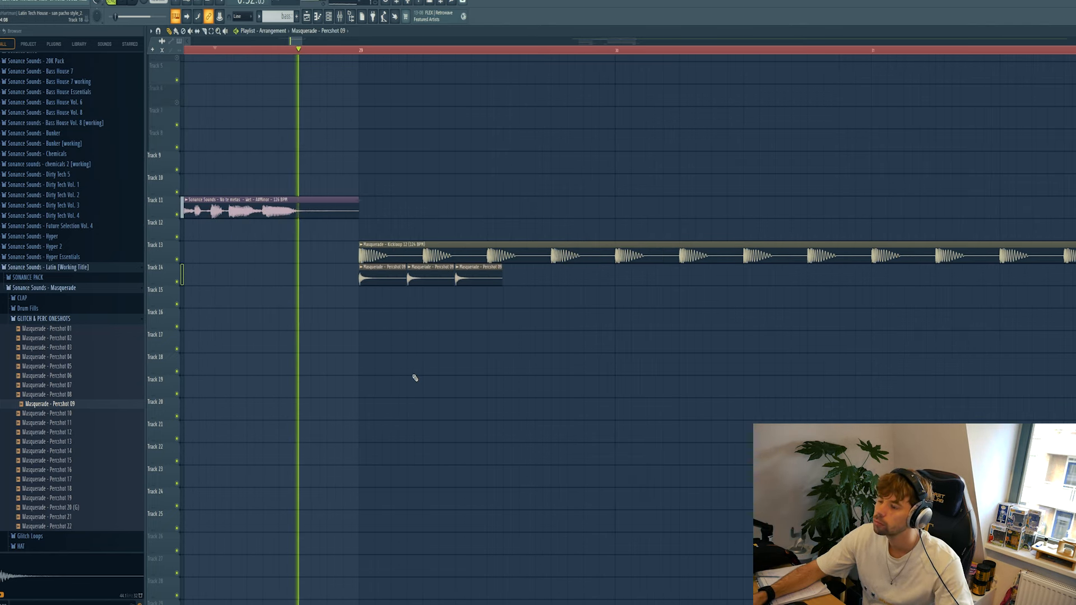
drag(306, 276, 473, 295)
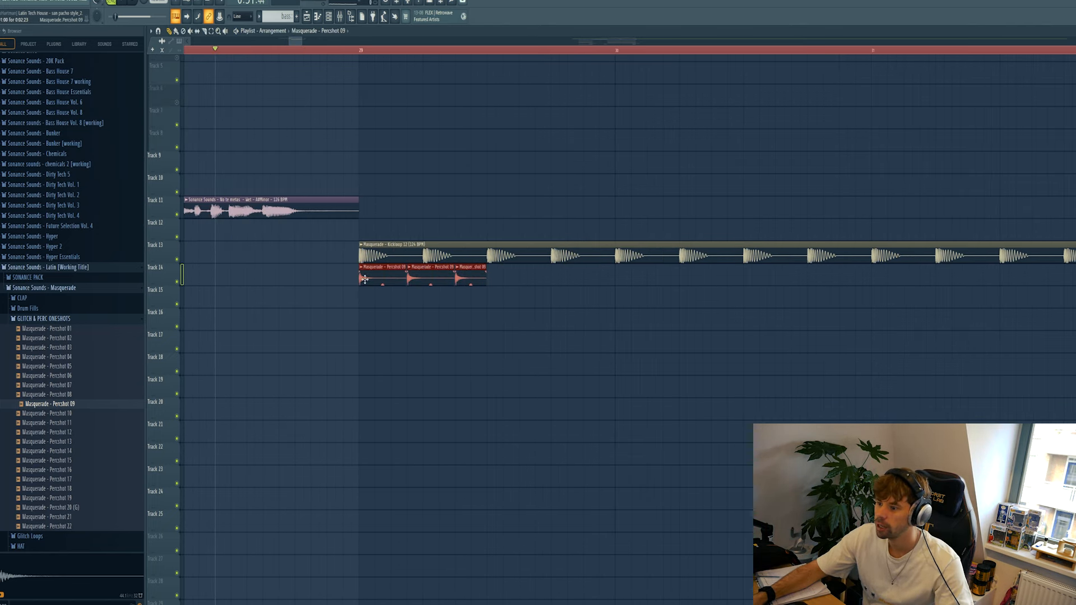
key(space)
ctrl+click(501, 322)
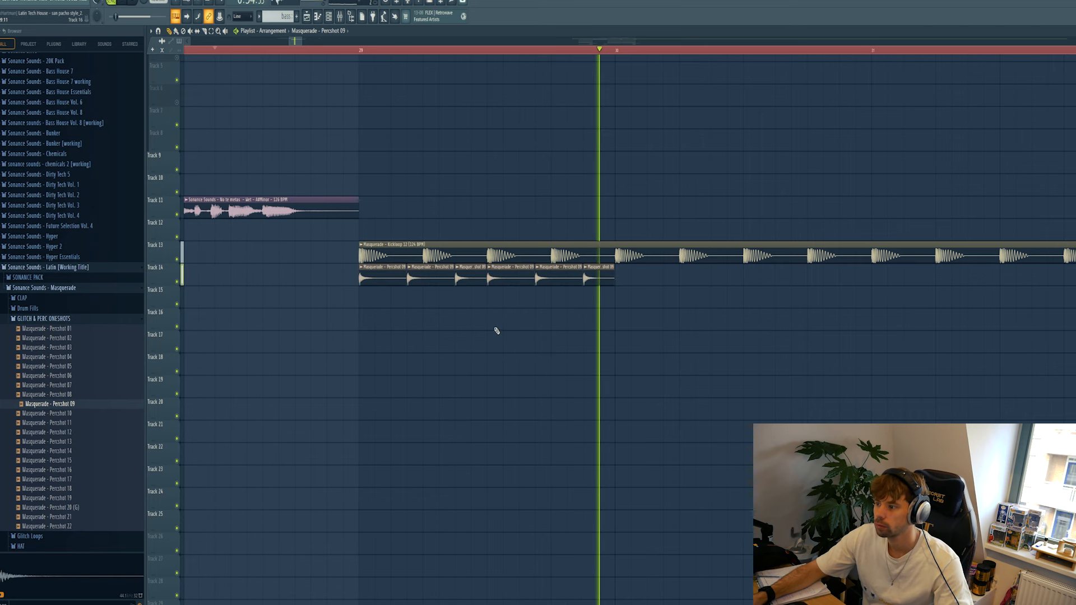
key(space)
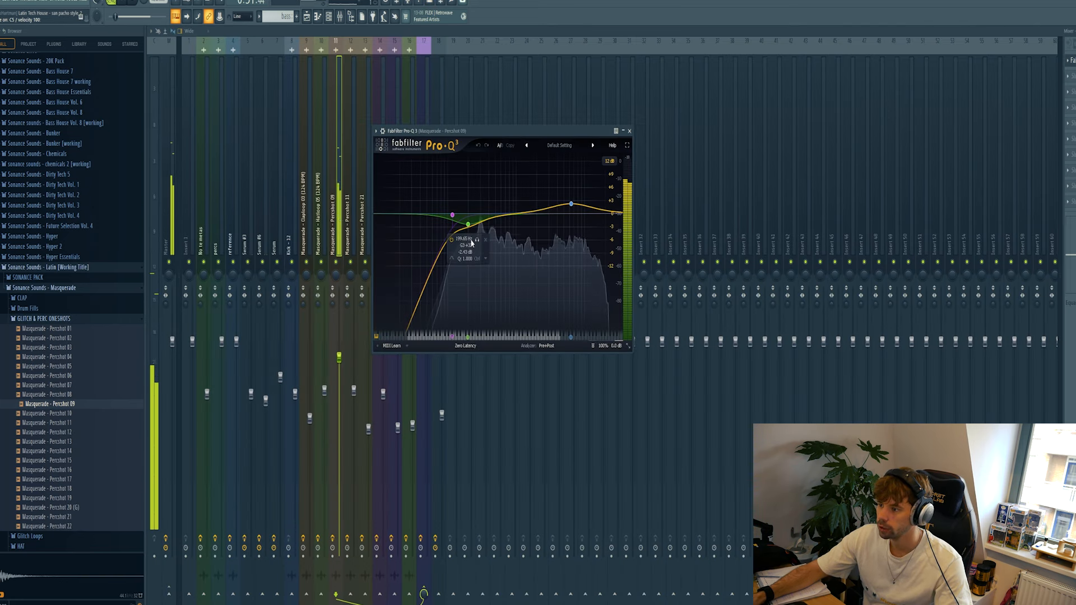
Examine the Pro-Q 3 bands on the Percshot 09 mixer track.
click(476, 241)
mouse_move(570, 203)
click(579, 171)
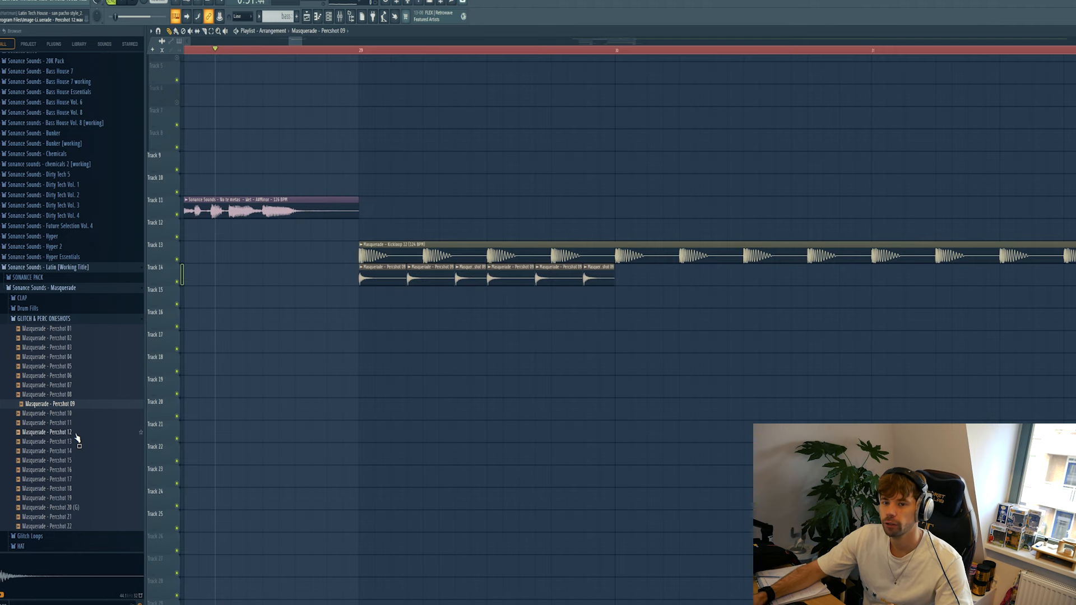
Place Percshot 11 on Track 15 under the second and third Percshot 09 hits and copy the pair into the bar's second half.
key(Down)
key(Down)
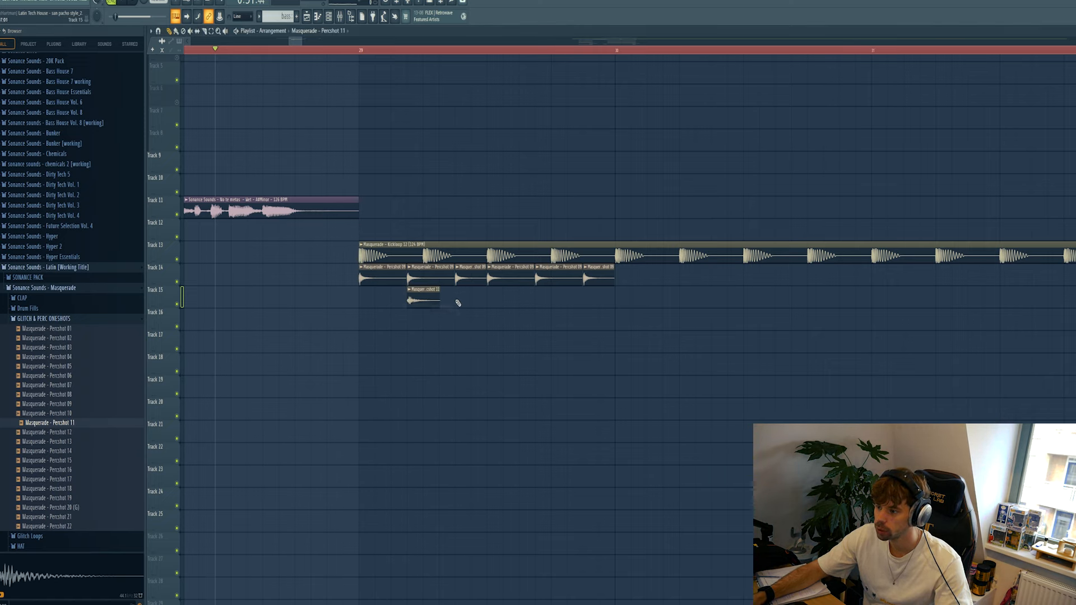
key(space)
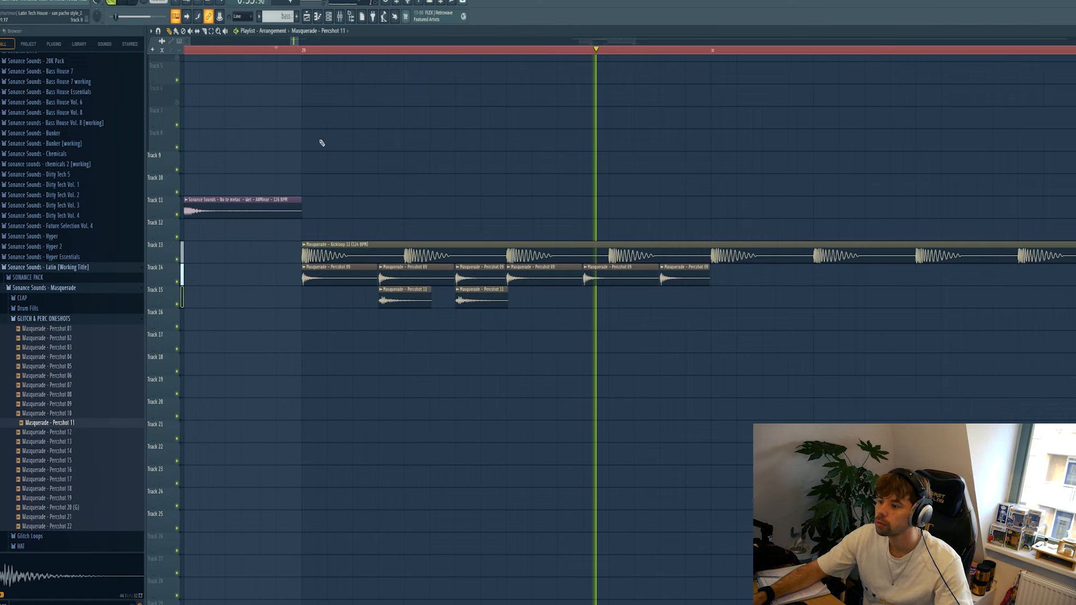
key(space)
drag(538, 330, 397, 288)
drag(426, 303, 530, 304)
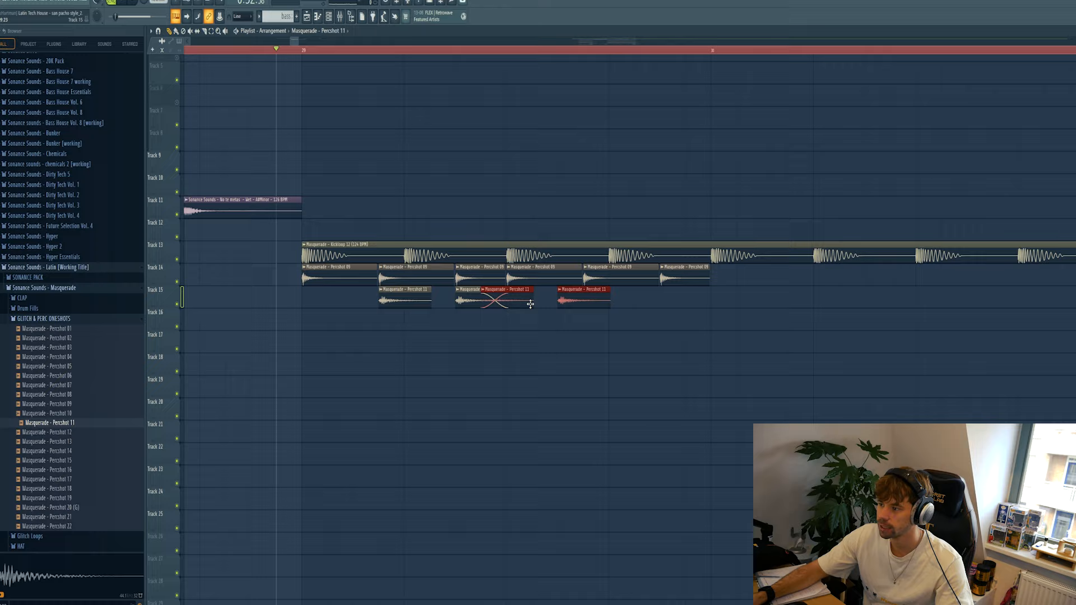
Examine the Pro-Q 3 low cut and low-frequency dip on the Percshot 11 mixer track, and play back the percussion pattern.
double_click(598, 300)
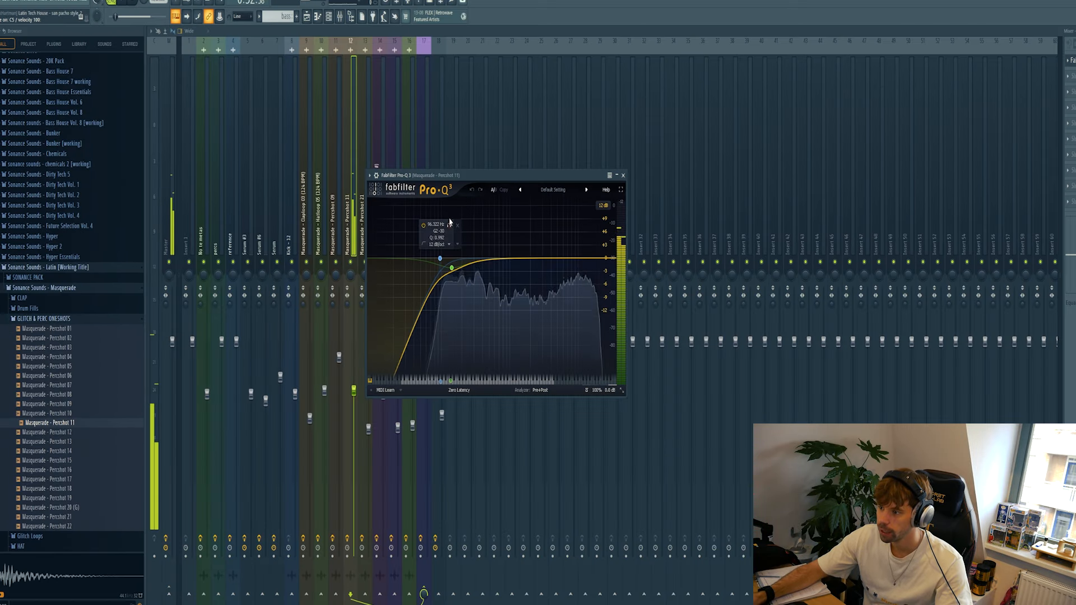
click(462, 287)
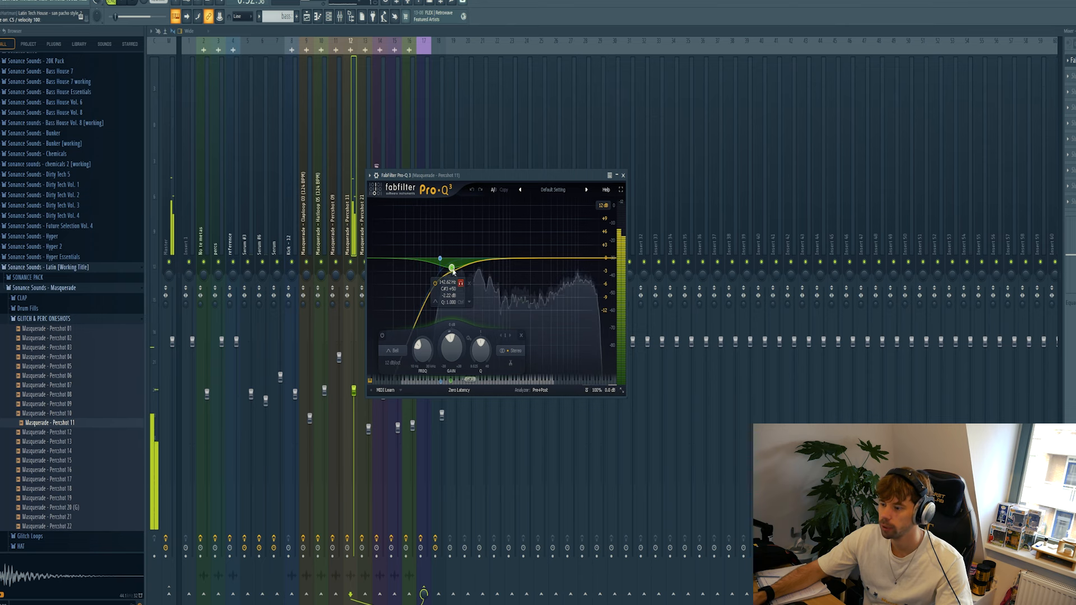
key(space)
key(F5)
key(space)
scroll(469, 369, down, 1)
scroll(469, 368, down, 1)
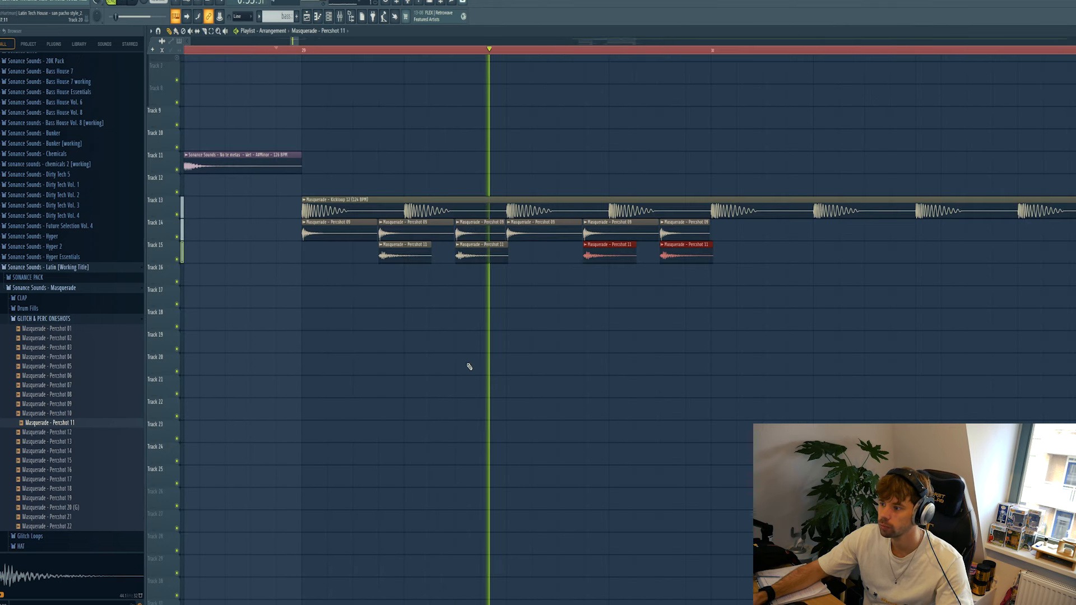
key(space)
Preview Percshots 19 to 22 and place Percshot 21 on Track 16 under the third and last Percshot 09 hits.
click(78, 498)
click(78, 508)
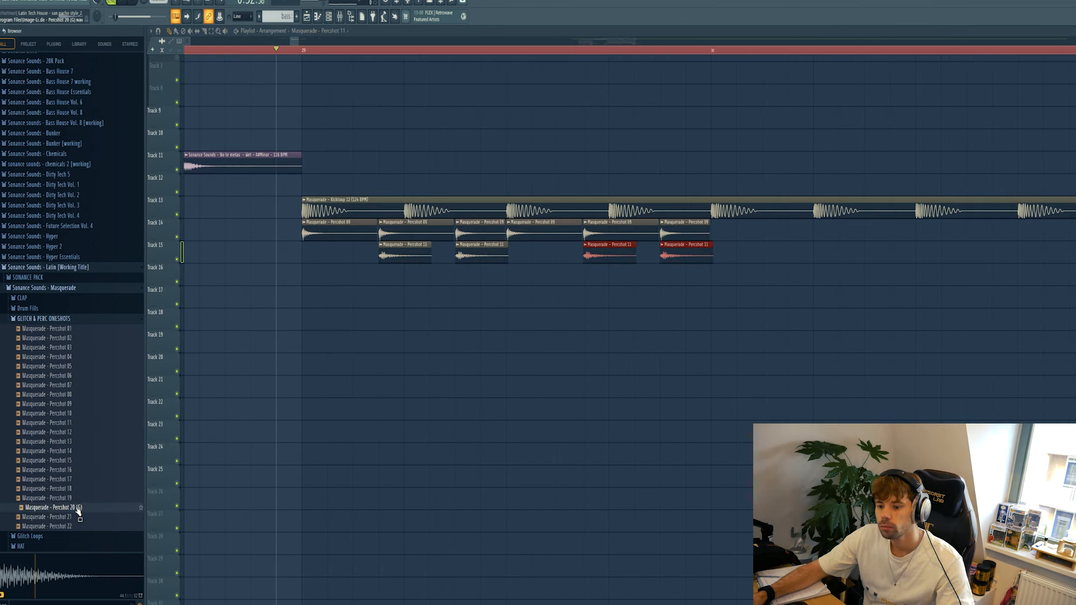
click(74, 517)
click(74, 527)
click(73, 519)
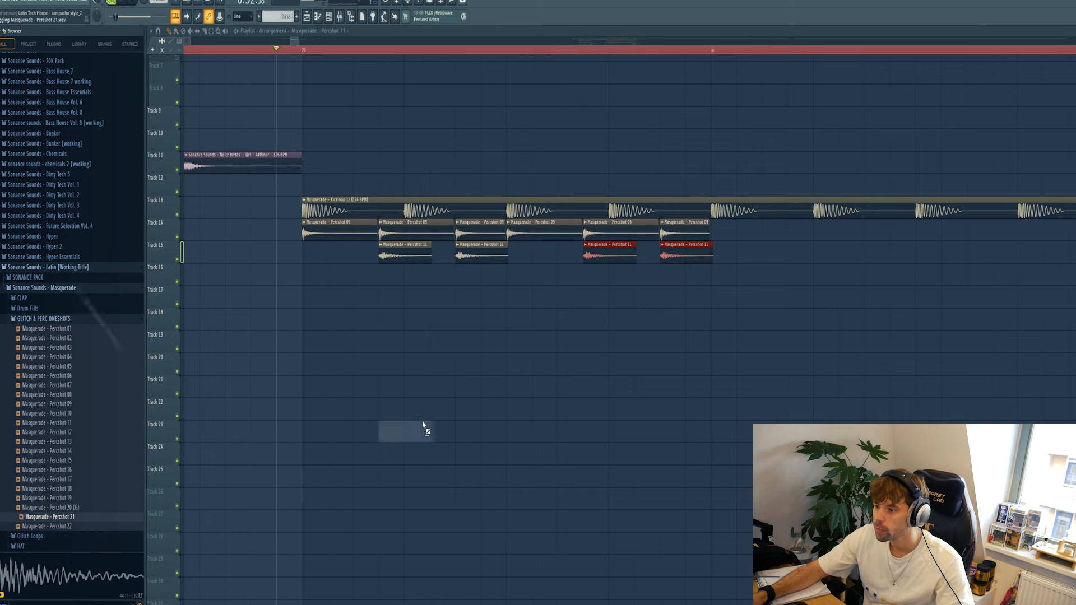
drag(423, 424, 466, 275)
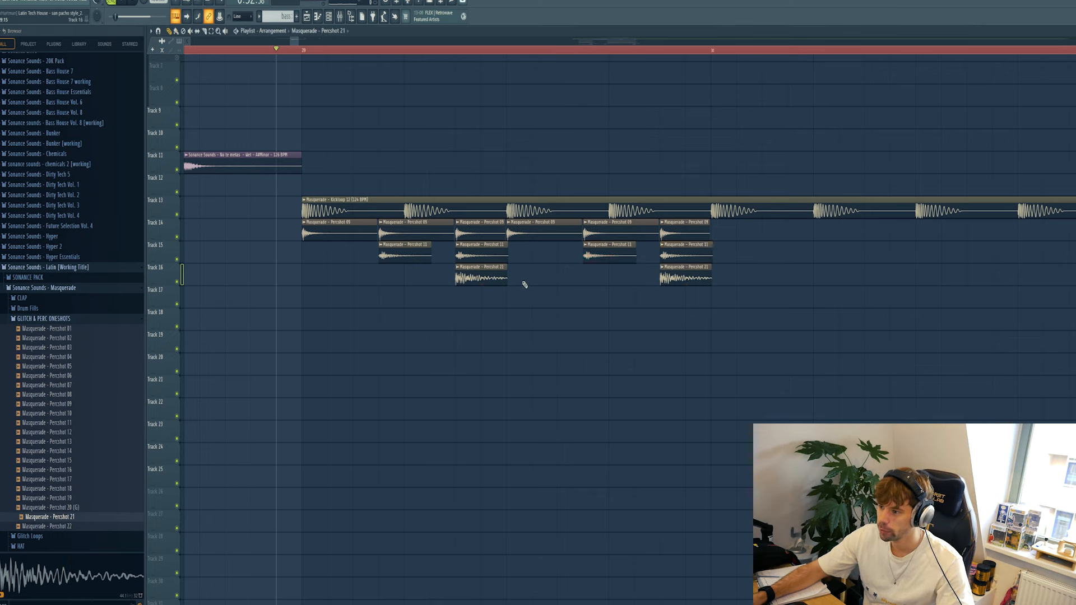
Check the channel panning of Percshot 21 and the Pro-Q 3 curve on its mixer track.
double_click(496, 280)
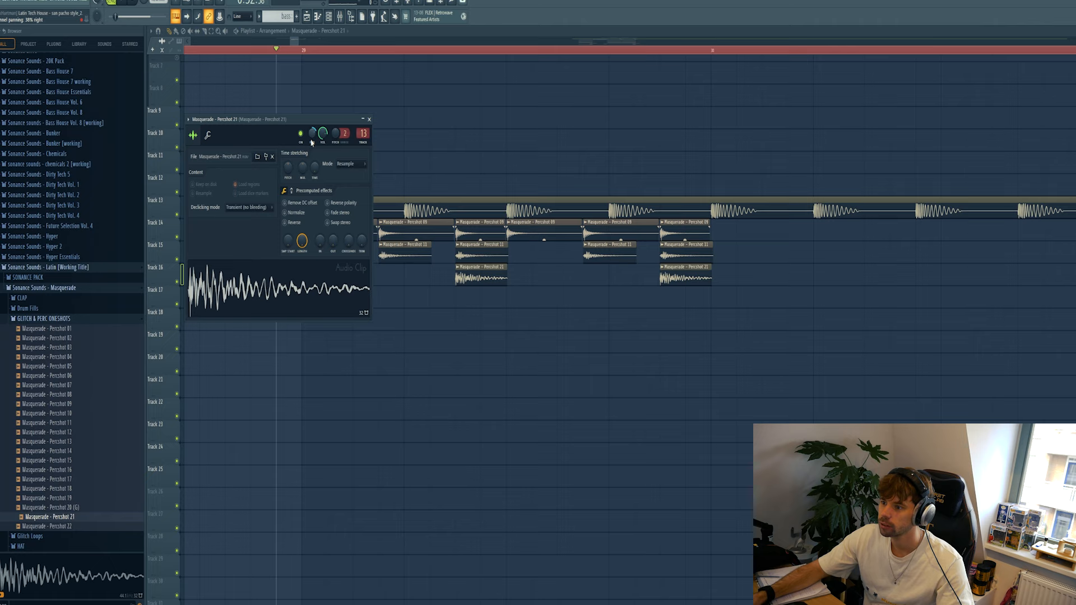
key(Escape)
key(space)
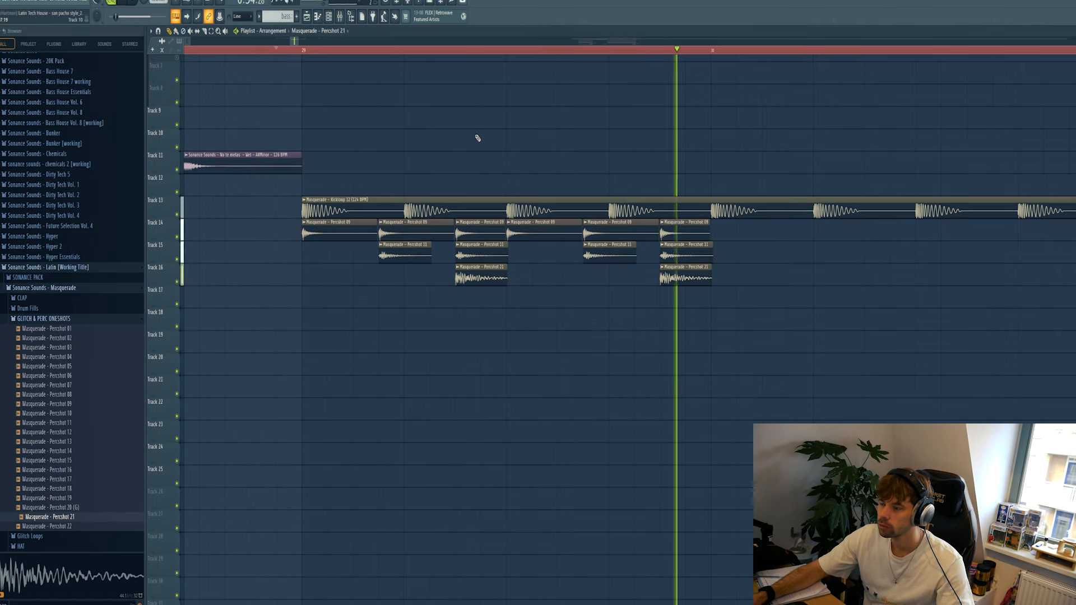
key(space)
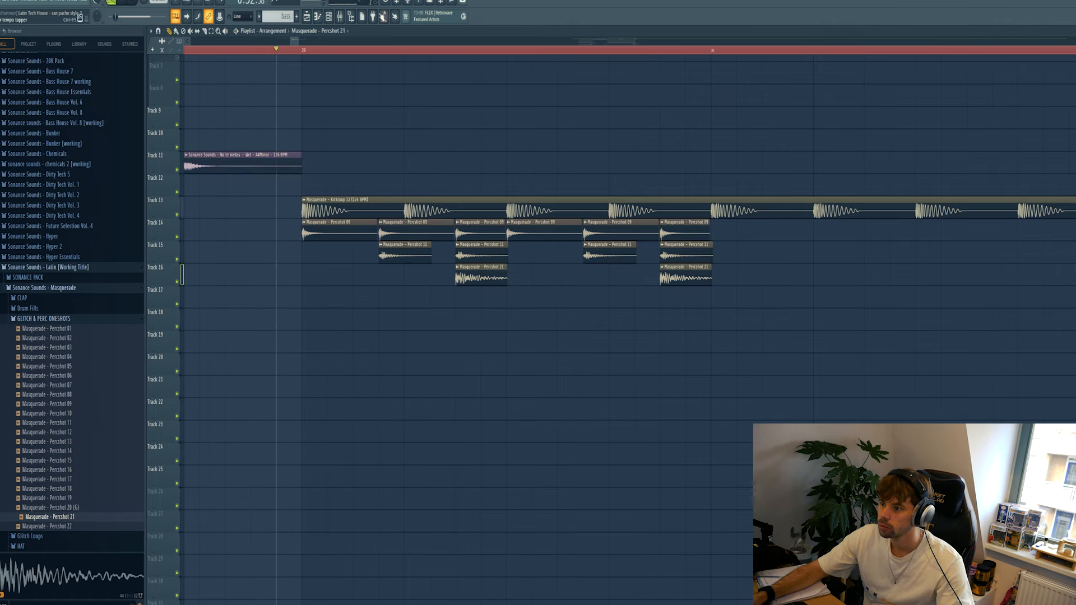
click(348, 23)
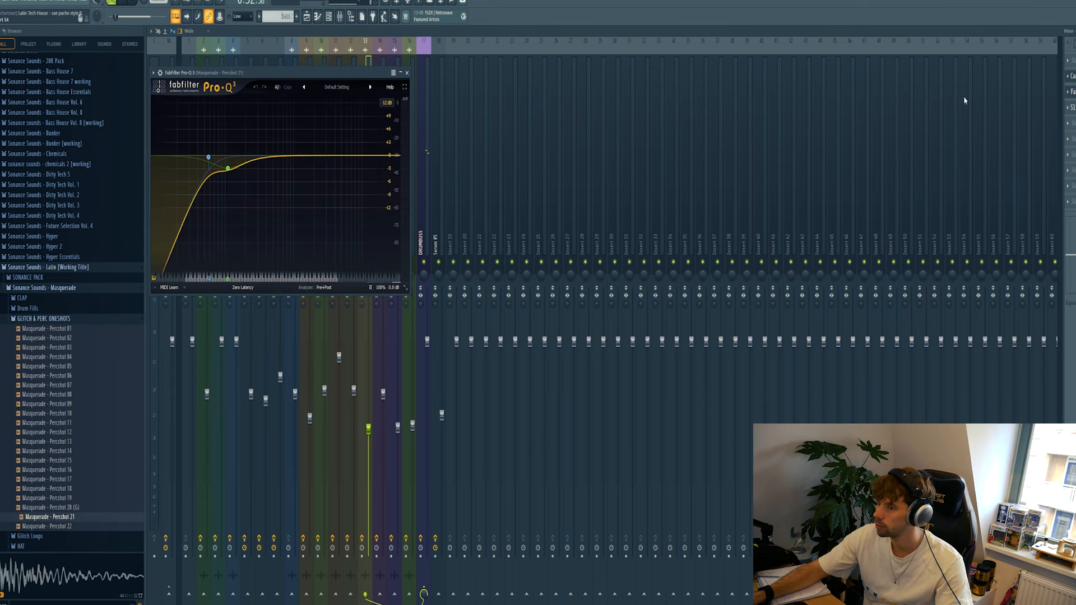
Examine the Pro-Q 3 low cut and the S1 Stereo Imager width on the Percshot 21 mixer track during playback.
drag(320, 73, 609, 133)
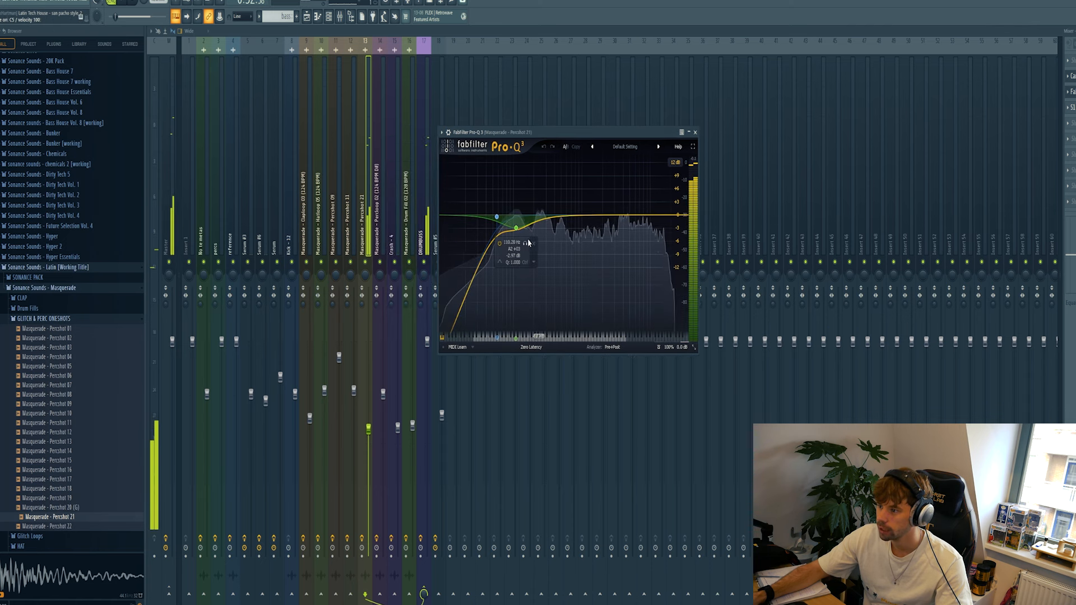
click(525, 244)
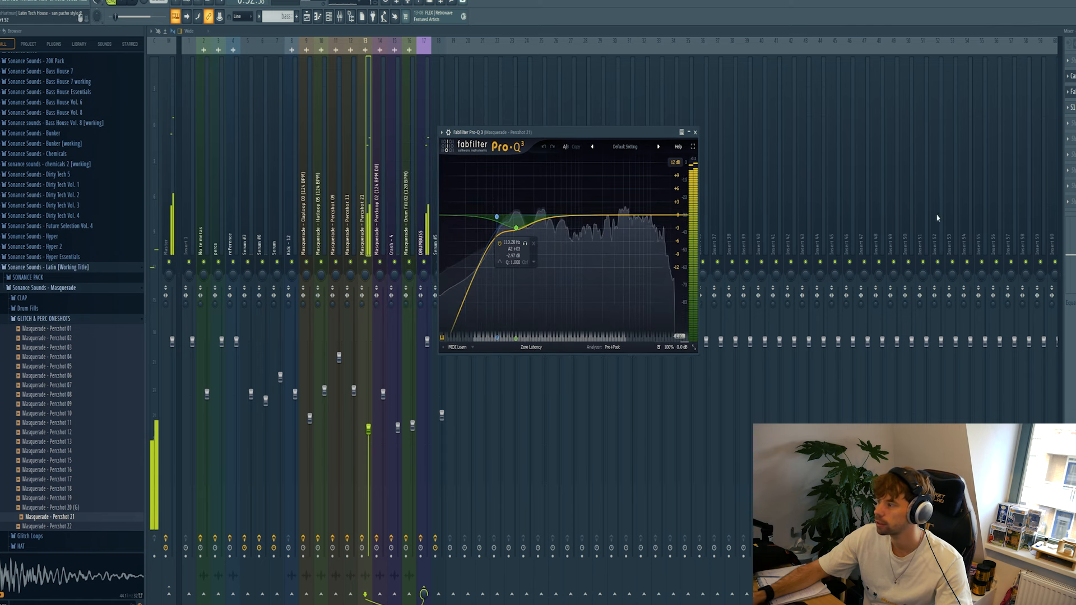
click(1072, 91)
click(1073, 107)
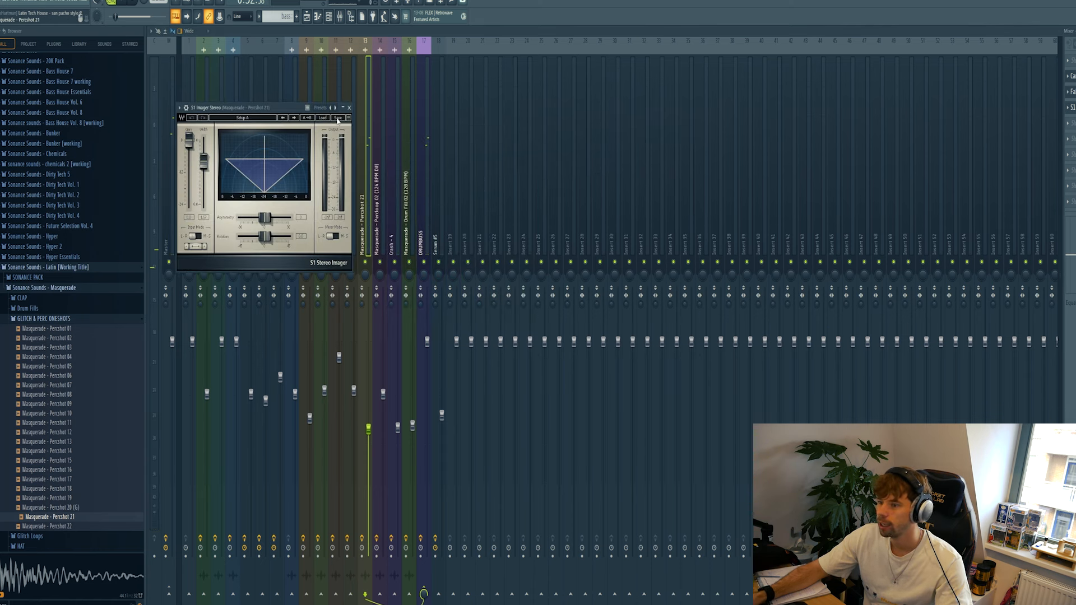
drag(282, 108, 555, 171)
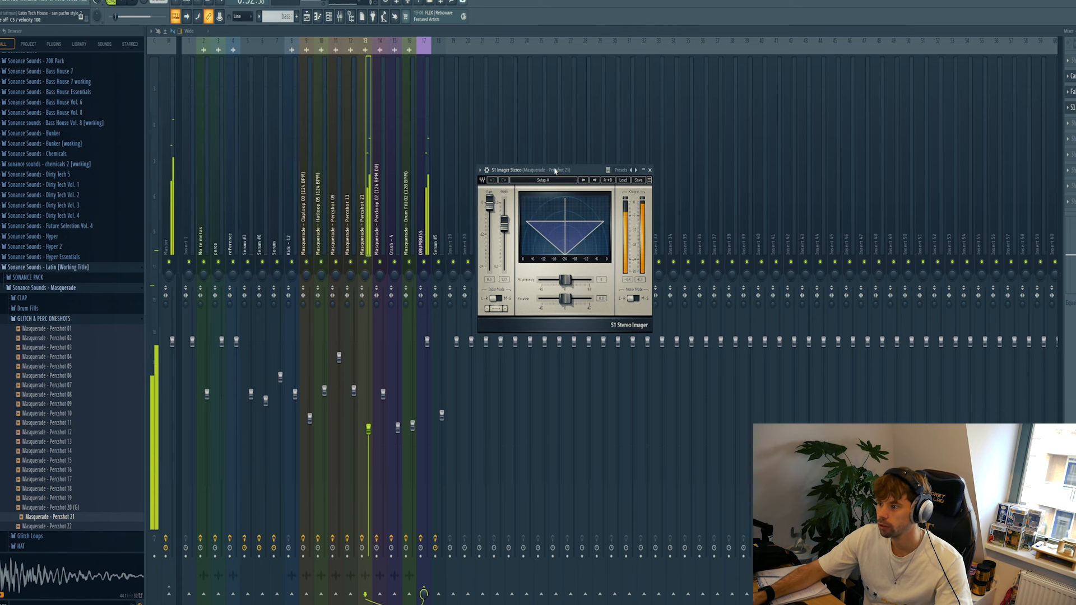
Copy the full one-bar percussion pattern on Tracks 14 to 16 from bar 29 into bar 30.
key(F9)
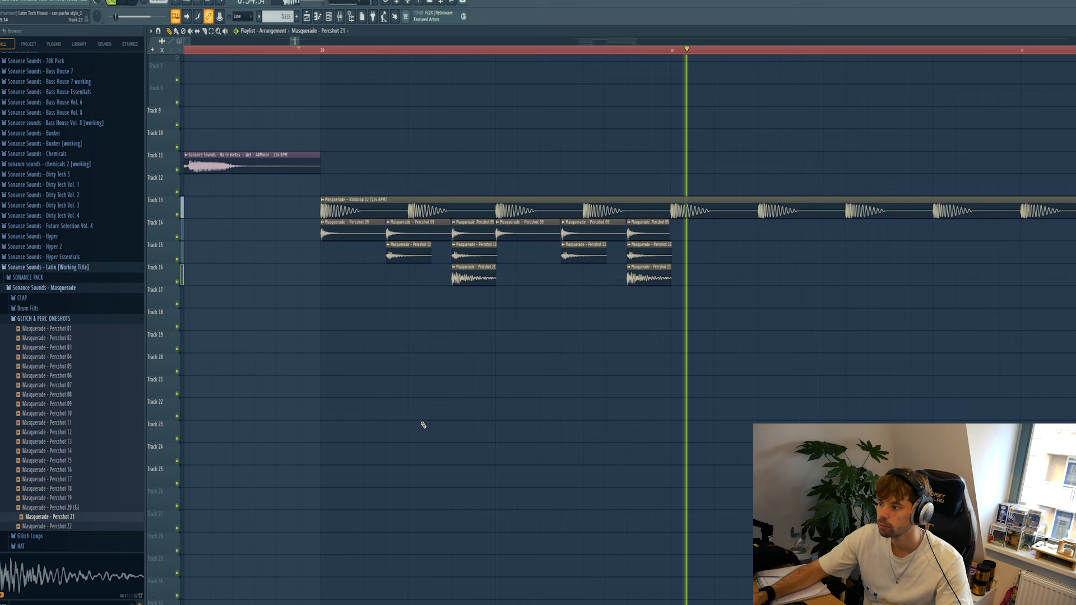
drag(319, 219, 665, 313)
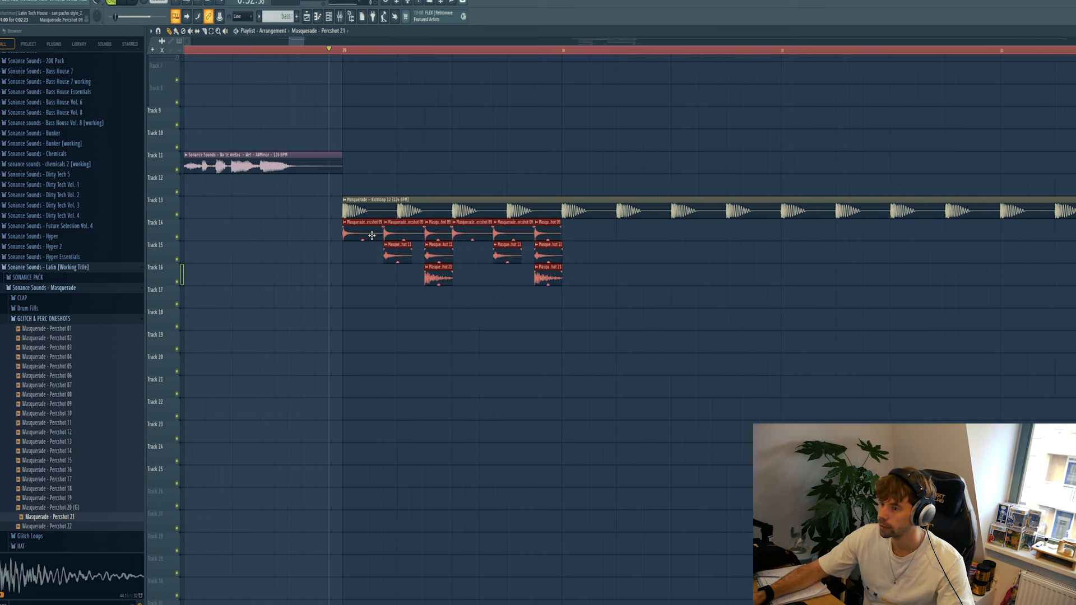
drag(371, 235, 590, 241)
Preview the clap loops, place Claploop 03 on Track 17 at bar 29 fitted to its estimated tempo, and play the section.
click(70, 298)
click(60, 317)
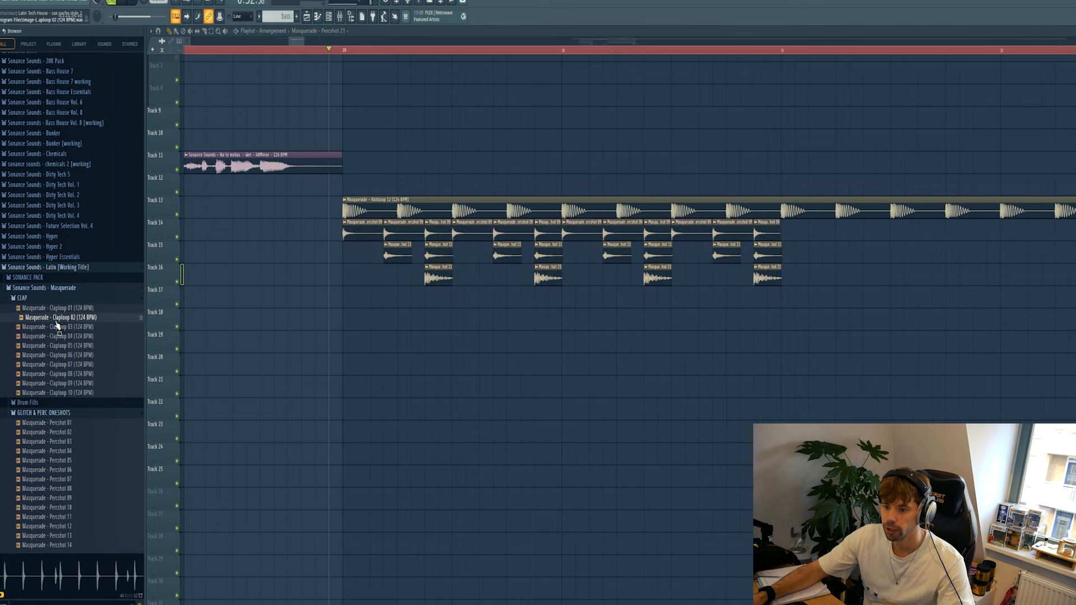
click(59, 328)
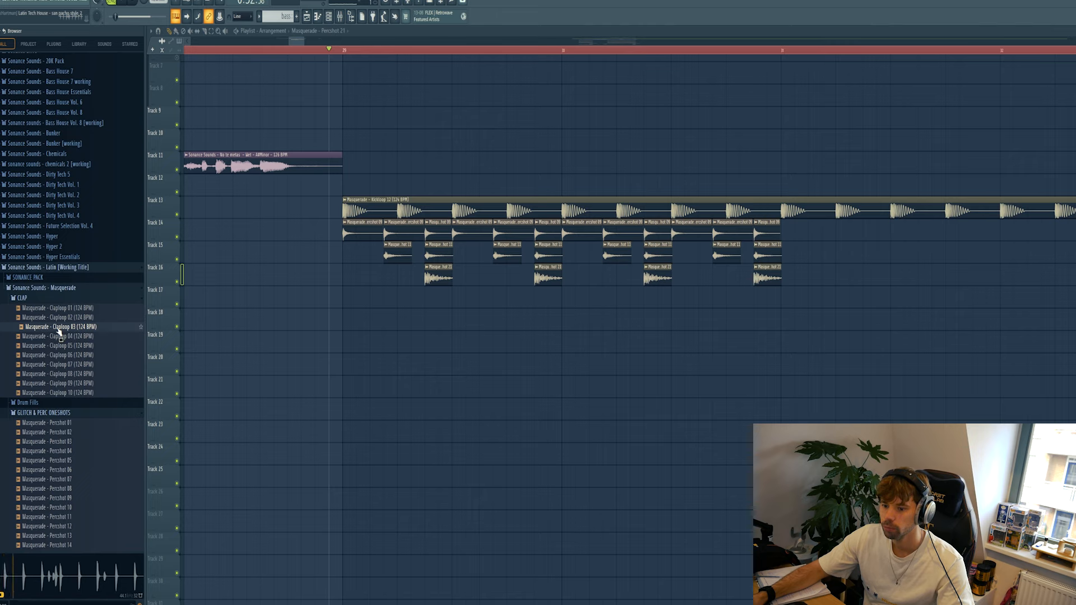
drag(59, 333, 346, 293)
click(345, 290)
click(403, 357)
click(567, 312)
key(space)
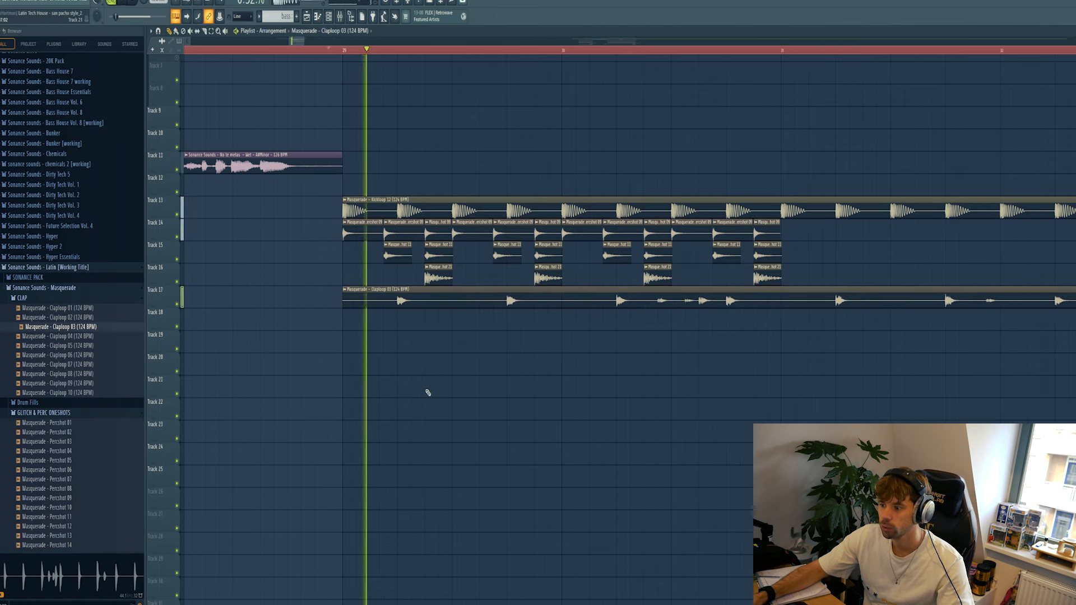
ctrl+scroll(391, 391, down, 2)
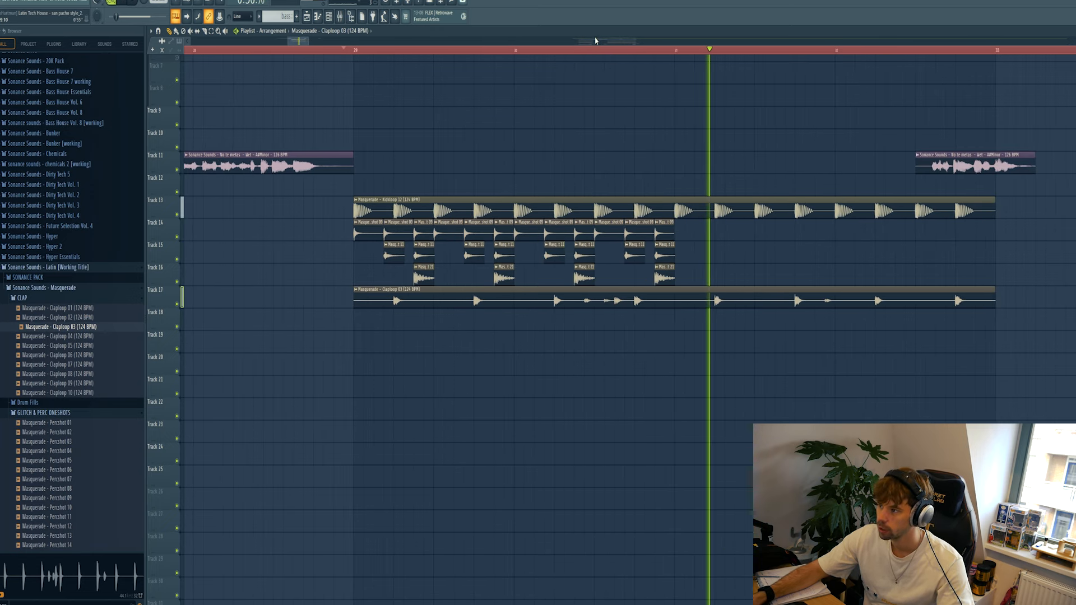
click(592, 53)
key(space)
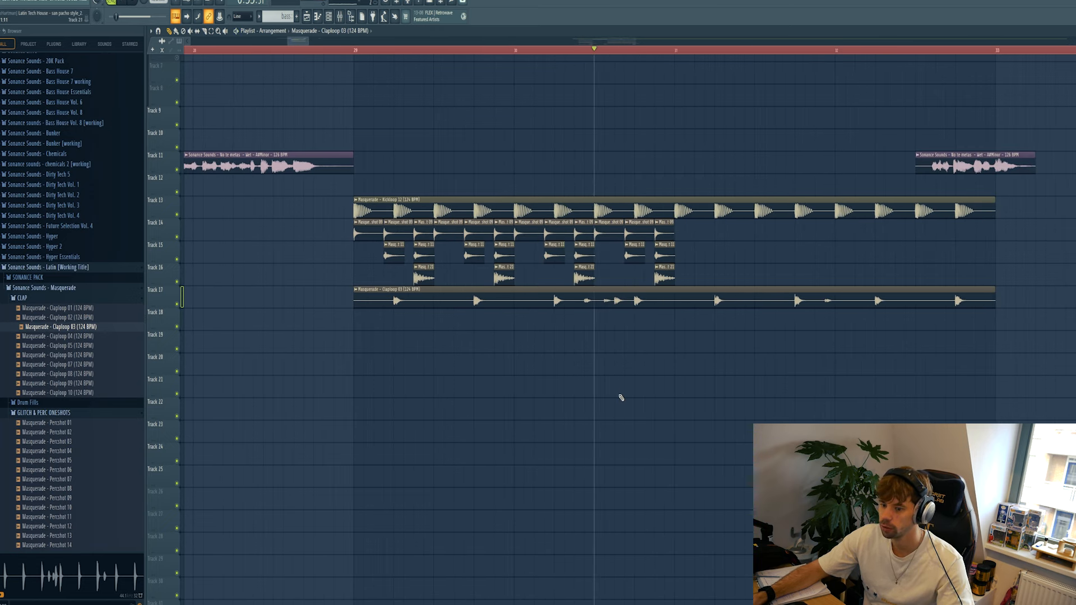
Preview the hat loops, place Hatloop 05 on Track 18 at bar 29 with its estimated tempo of 123.999 BPM, and play it back.
click(22, 298)
click(44, 318)
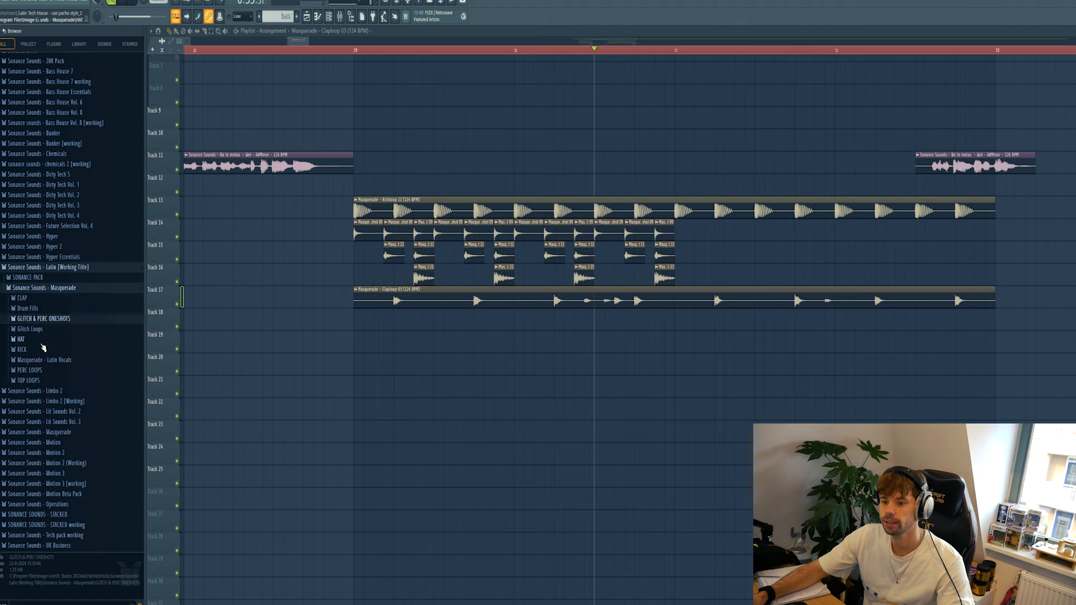
click(41, 343)
click(43, 351)
click(53, 378)
click(56, 387)
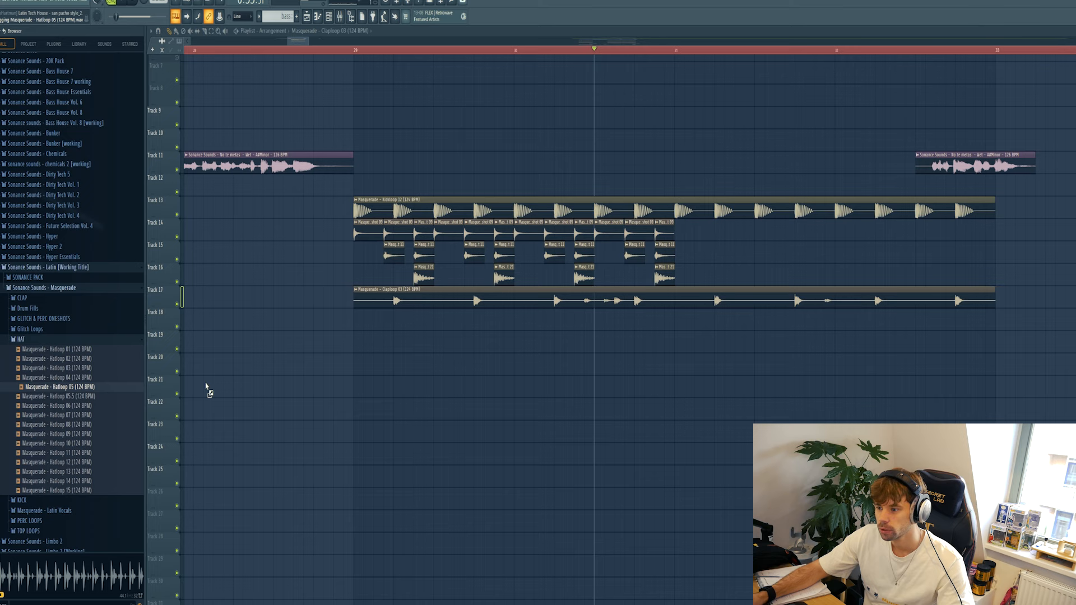
drag(206, 387, 356, 323)
click(356, 312)
click(421, 379)
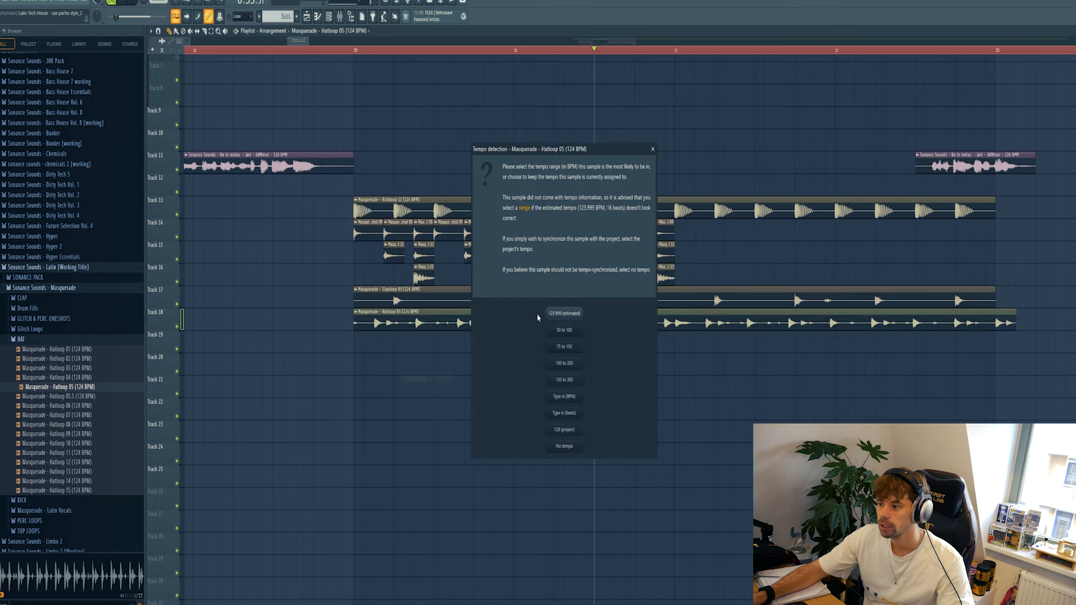
click(539, 316)
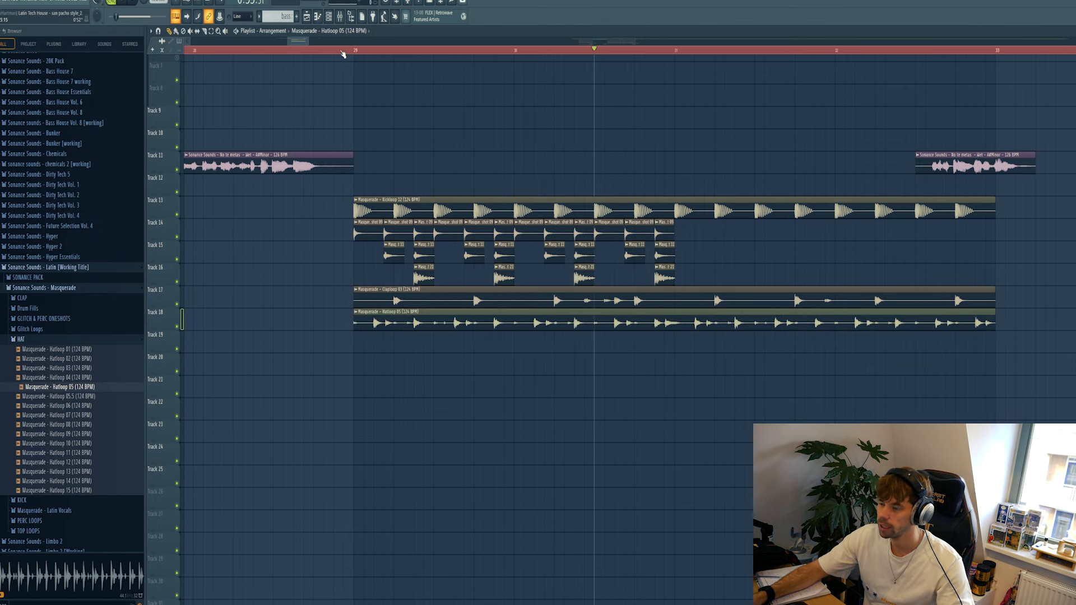
key(space)
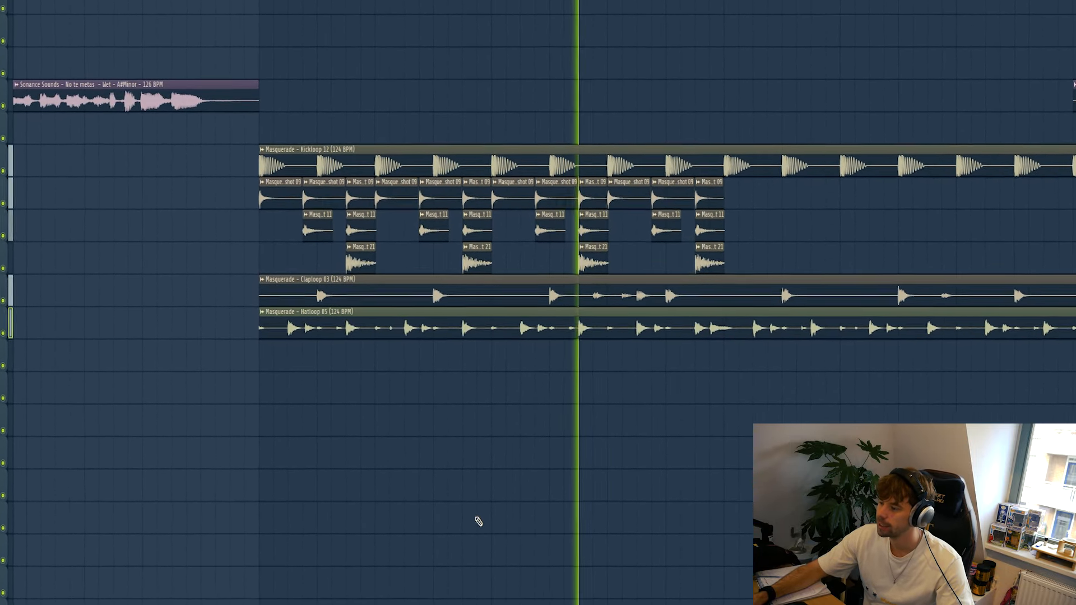
key(space)
Preview Percloops 04 to 02, place Percloop 02 on Track 19 at bar 29 with its estimated 123.999 BPM tempo, and check its channel settings.
click(48, 372)
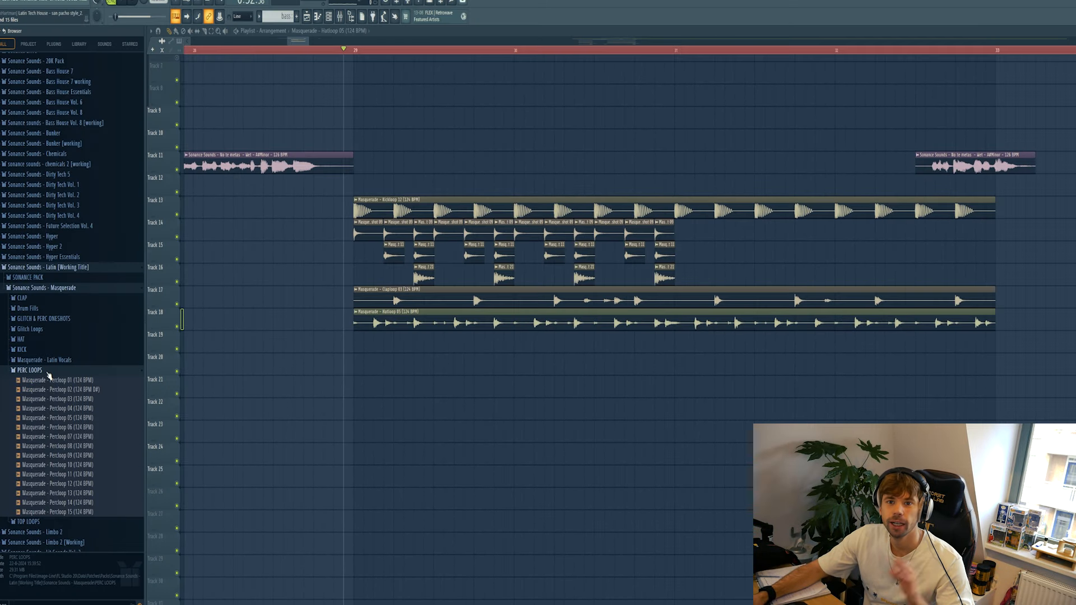
click(49, 408)
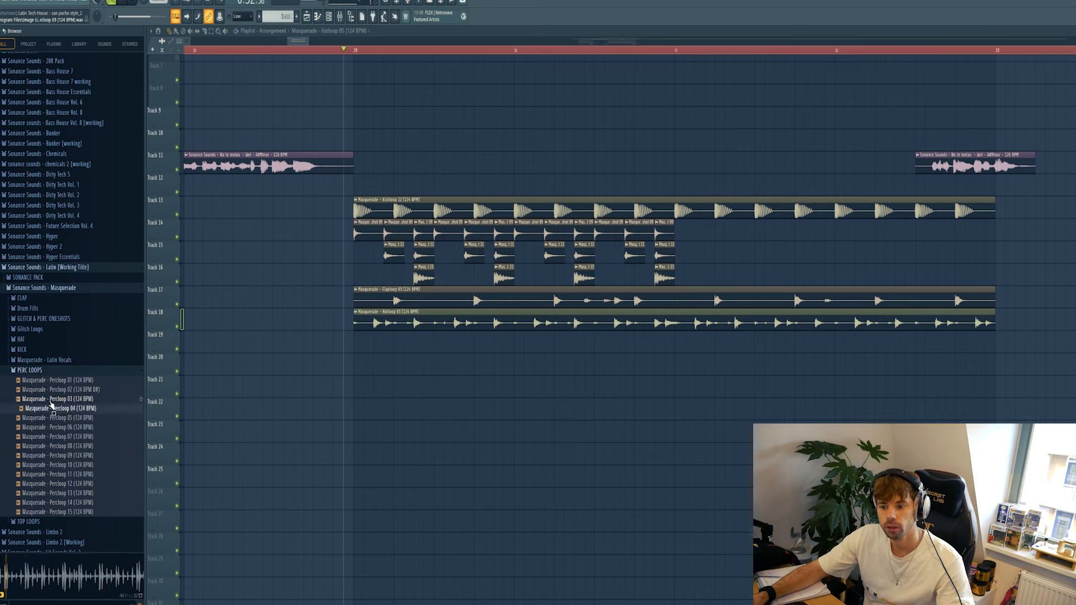
click(51, 400)
click(52, 392)
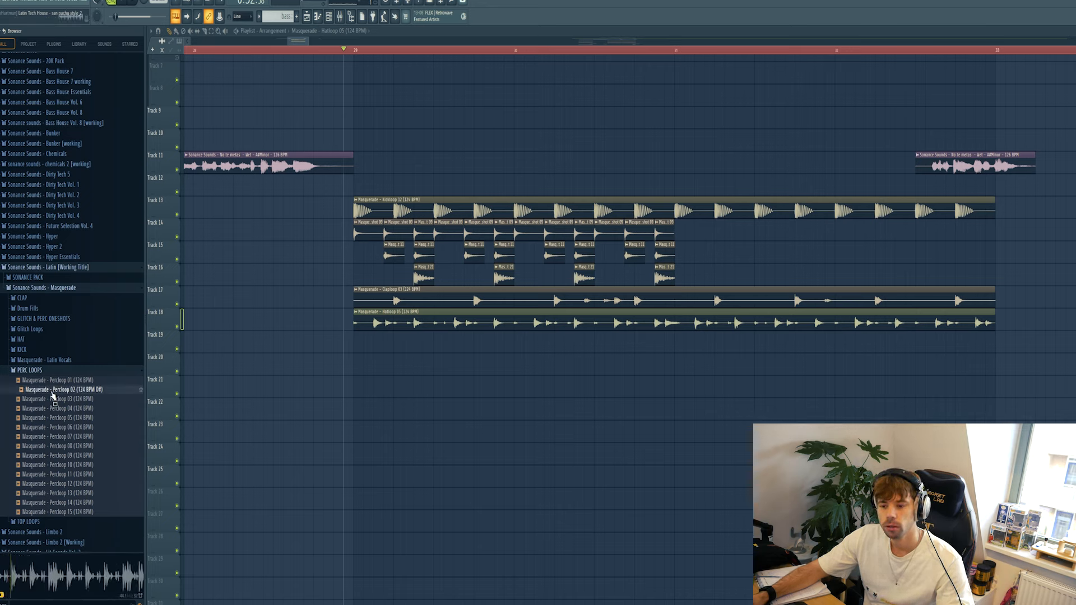
drag(51, 396, 356, 344)
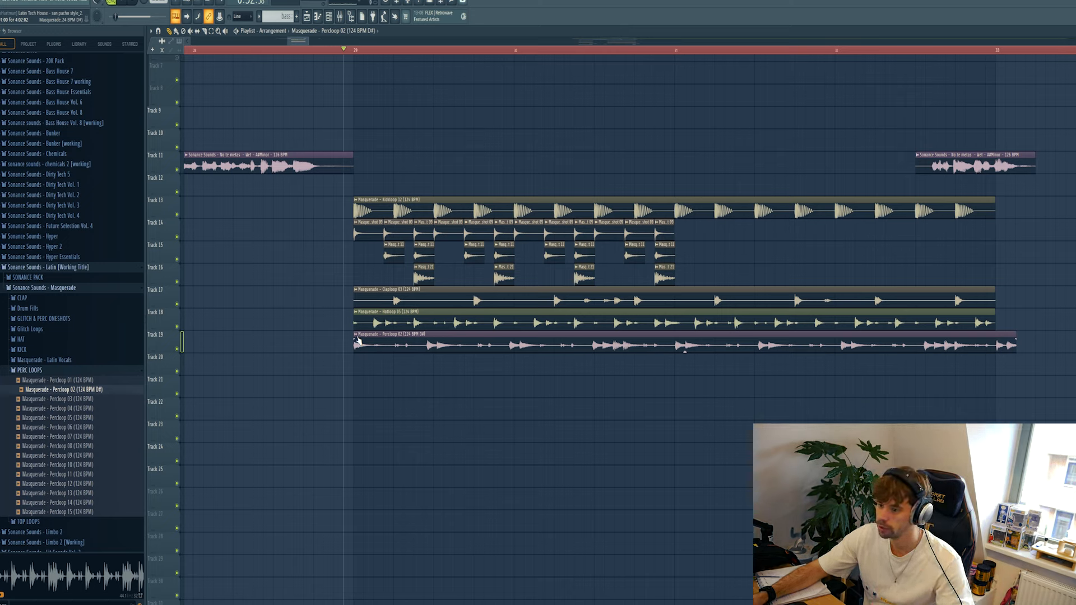
key(space)
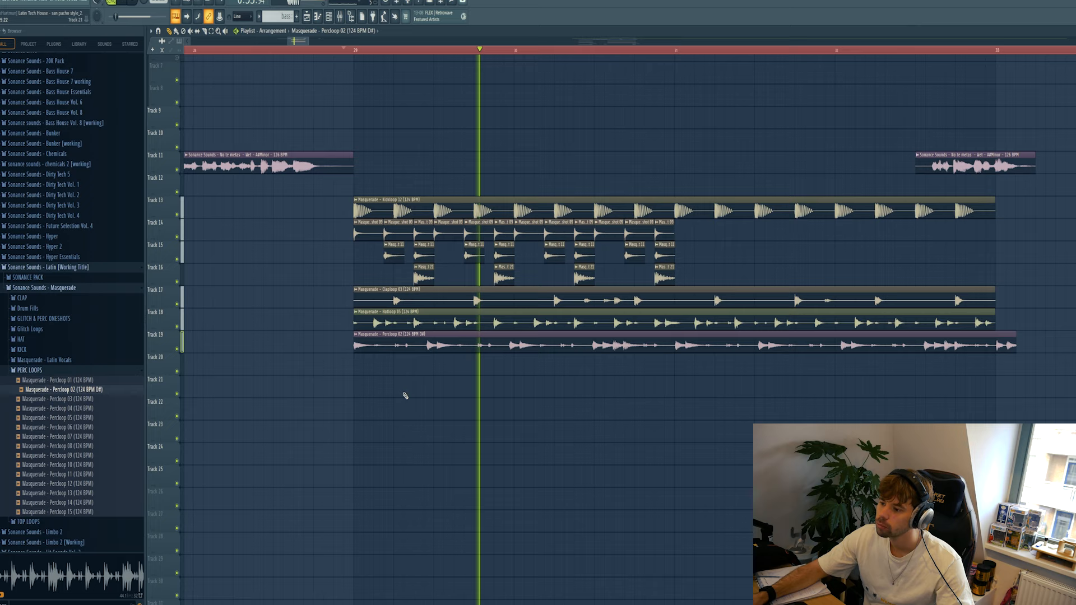
key(space)
click(356, 334)
click(423, 401)
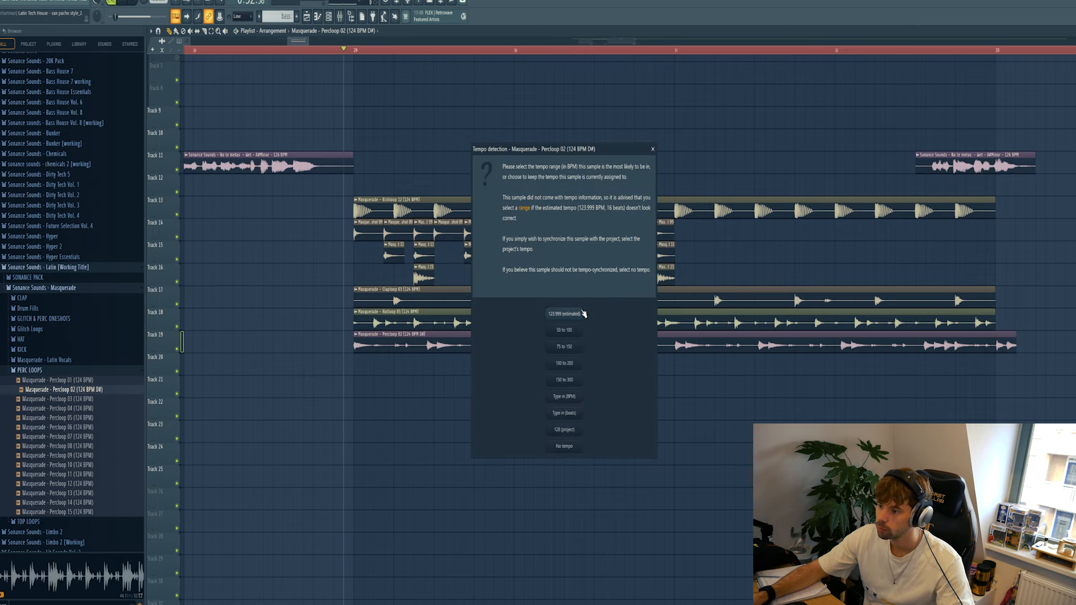
click(583, 312)
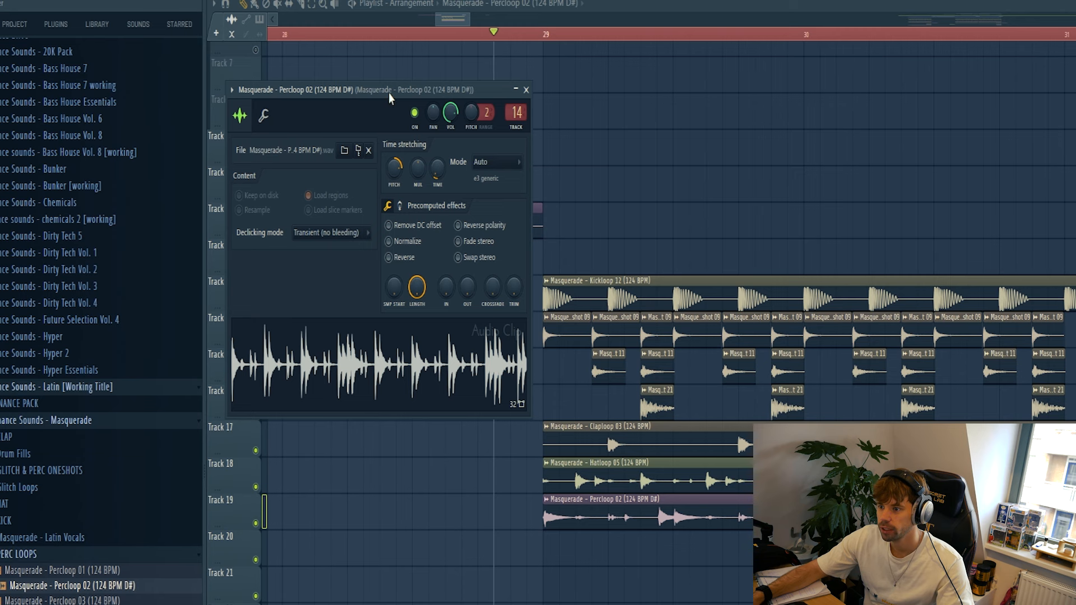
drag(389, 93, 410, 110)
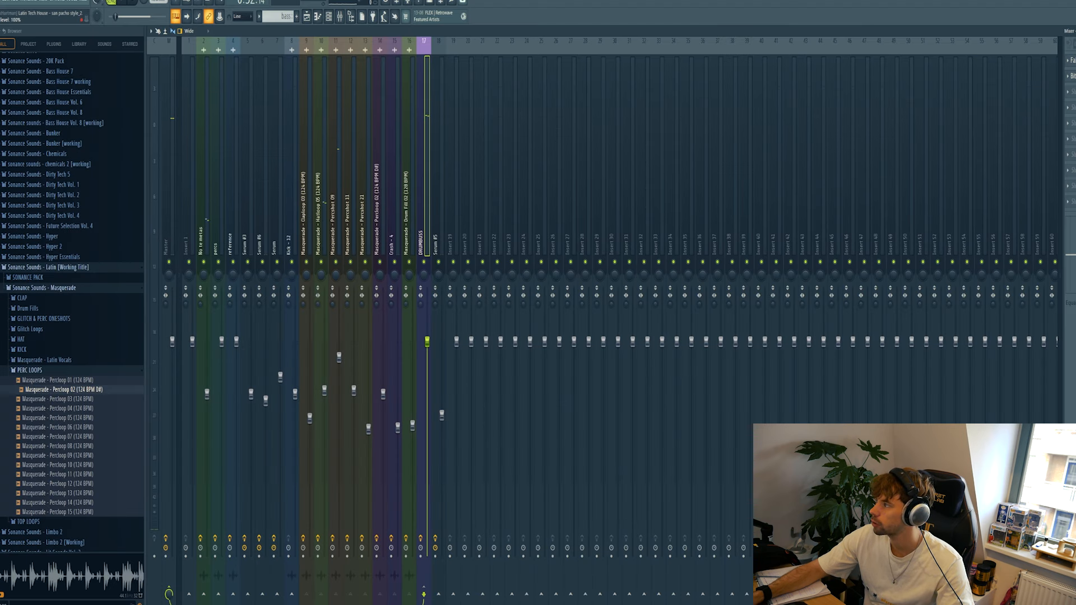
Examine the Pro-C 2 compressor and the next effect on the DRUMBUSS mixer track while the drums play.
click(1071, 60)
drag(311, 119, 485, 145)
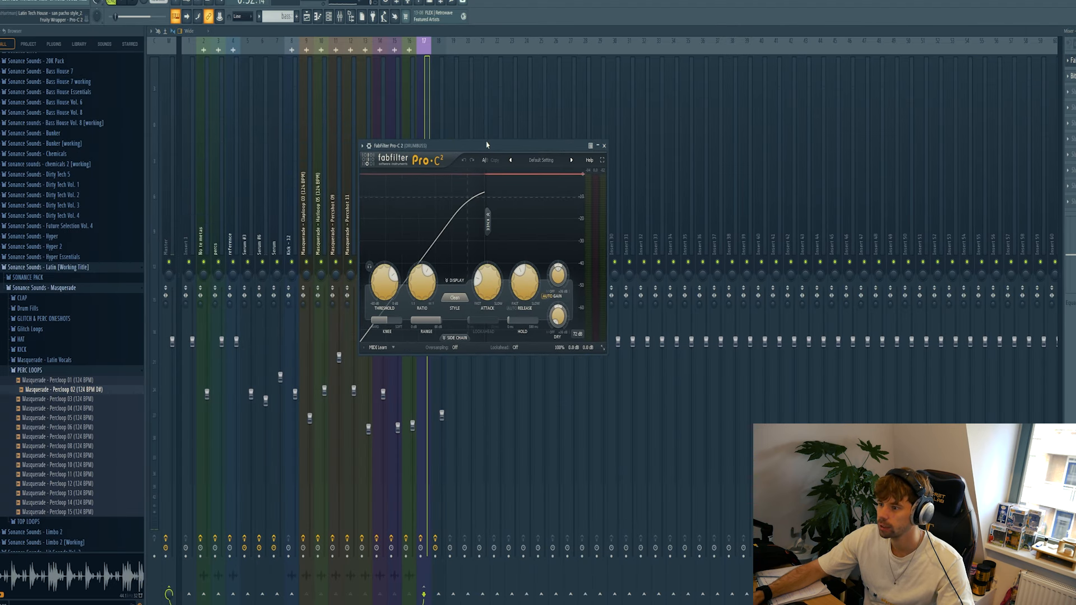
key(space)
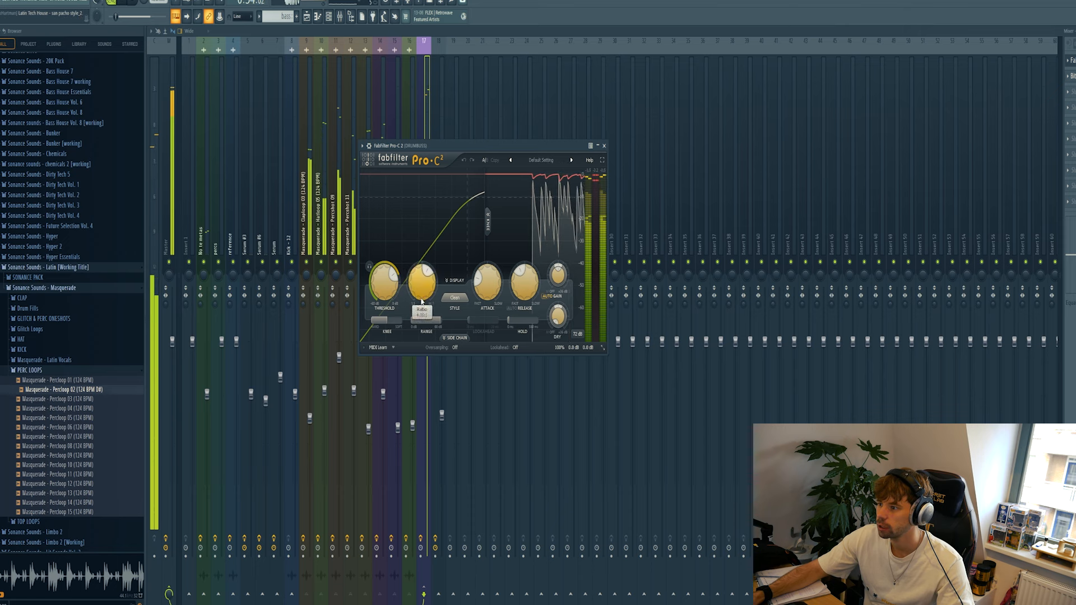
click(1072, 60)
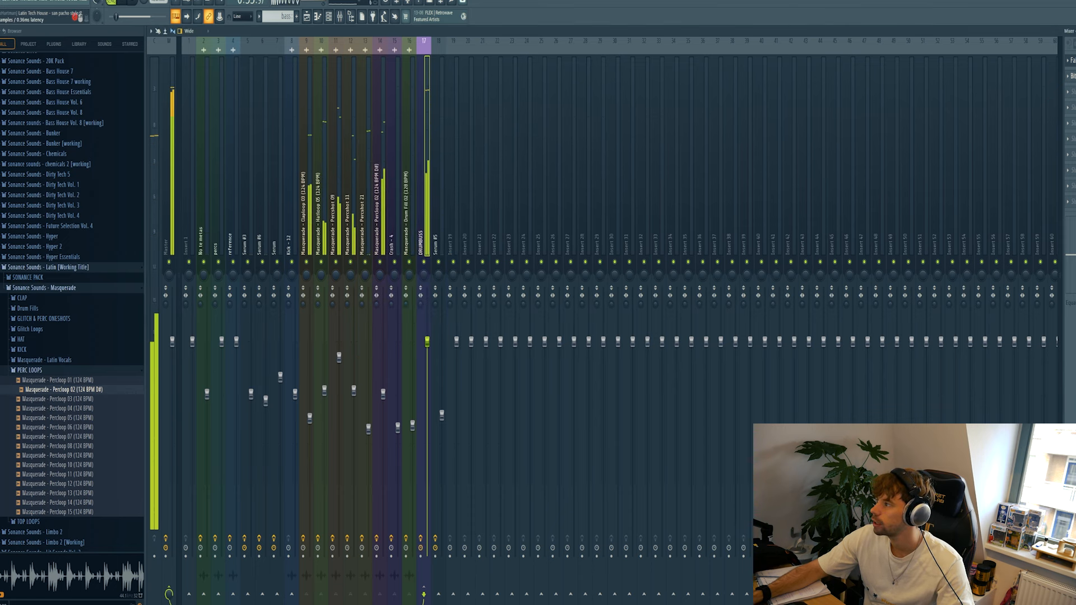
drag(242, 145, 481, 165)
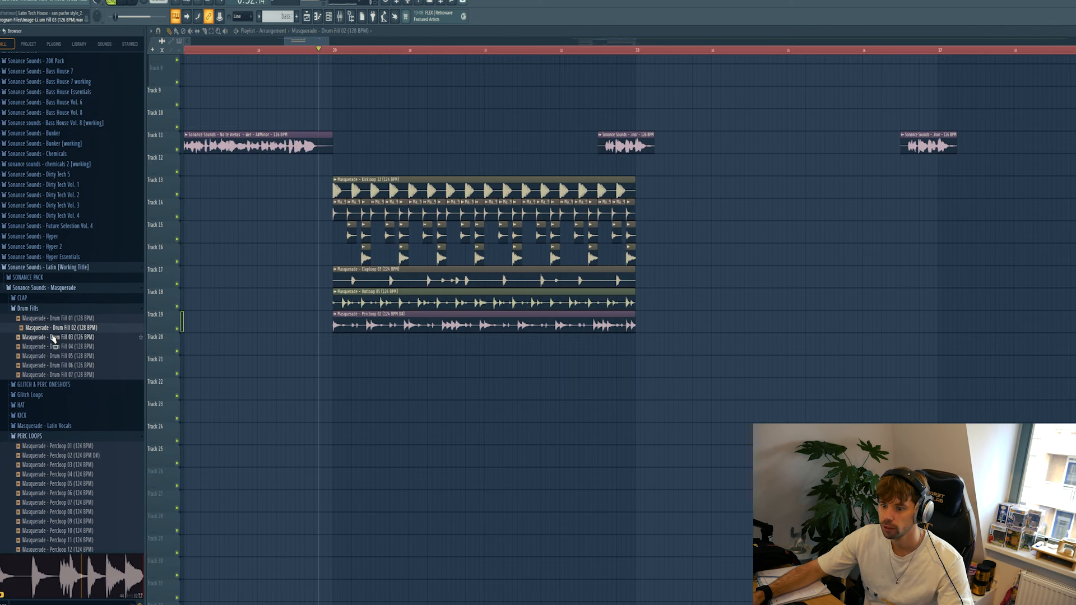
Place Drum Fill 02 on Track 20 at bar 32, duplicate the whole four-bar drum section to bar 33, and play it back.
drag(52, 334, 566, 347)
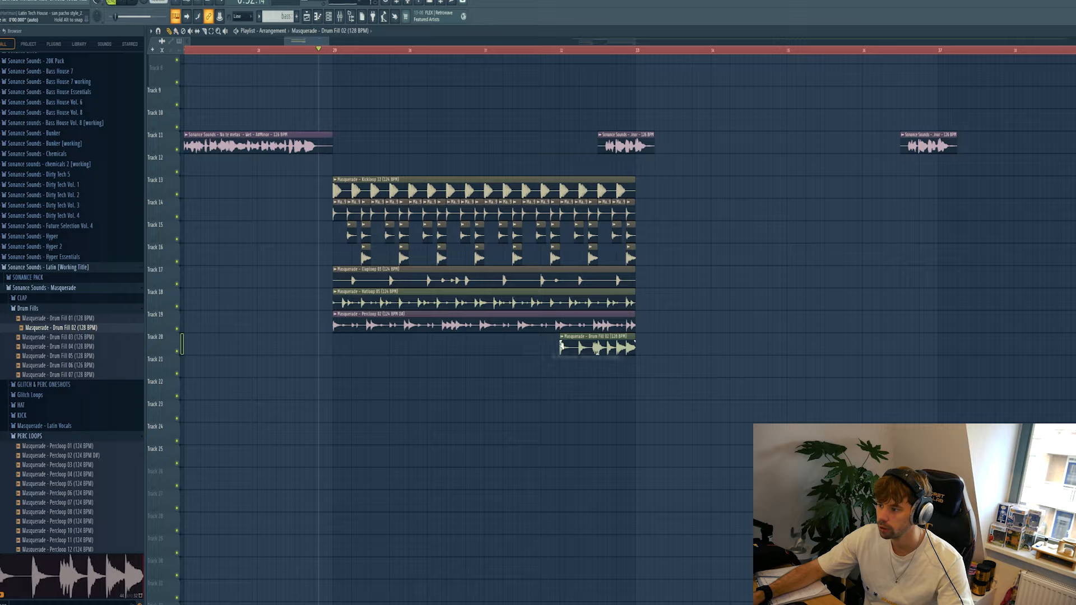
key(ctrl+b)
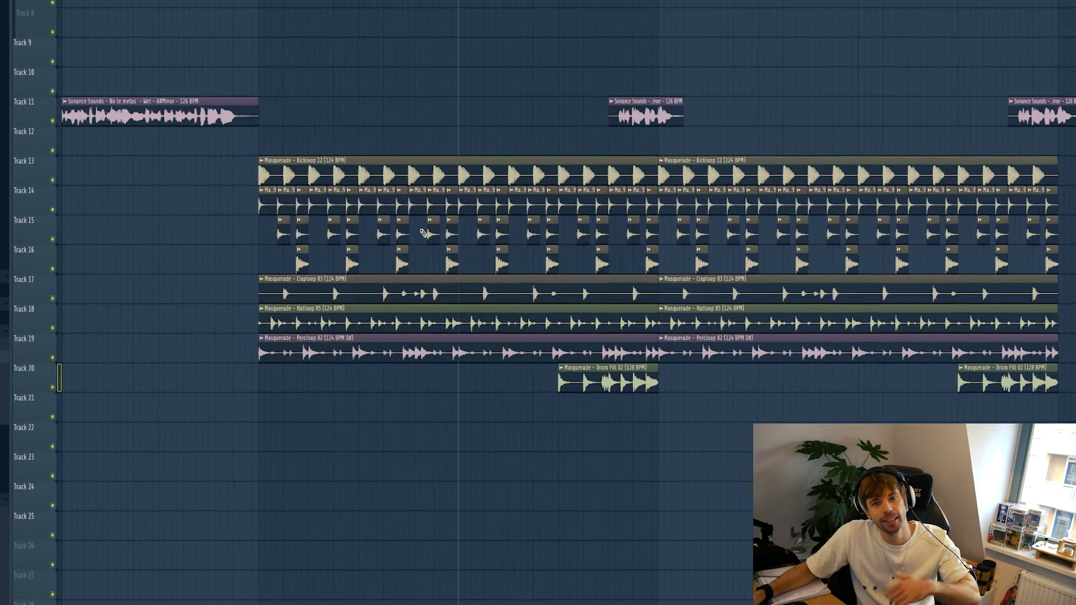
key(space)
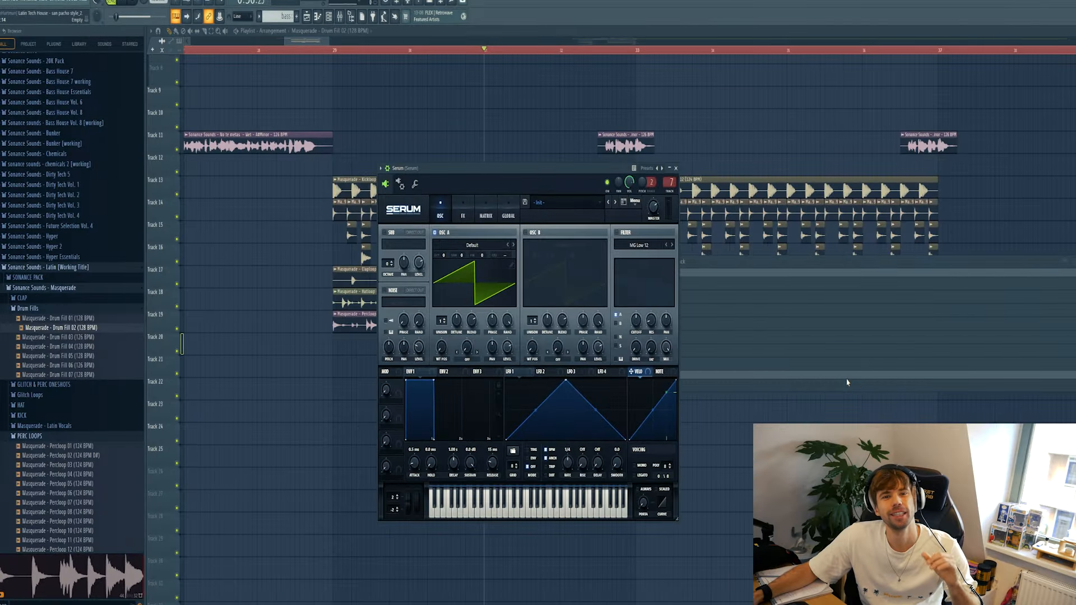
Load the Bass - Busy preset from the Sonance Sounds - Masquerade folder into the first Serum channel.
click(840, 389)
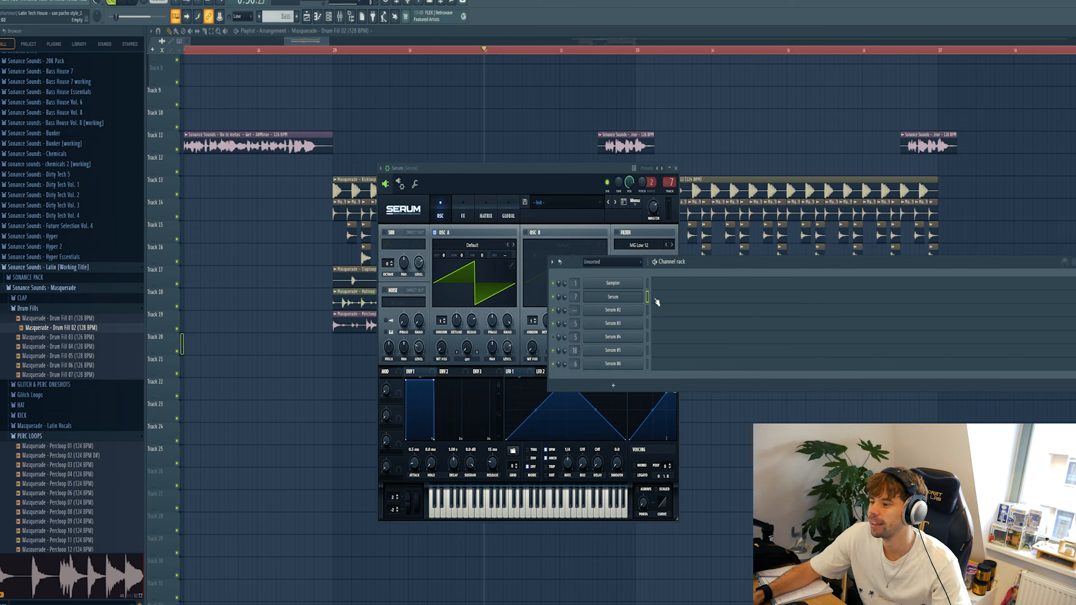
click(635, 201)
mouse_move(575, 213)
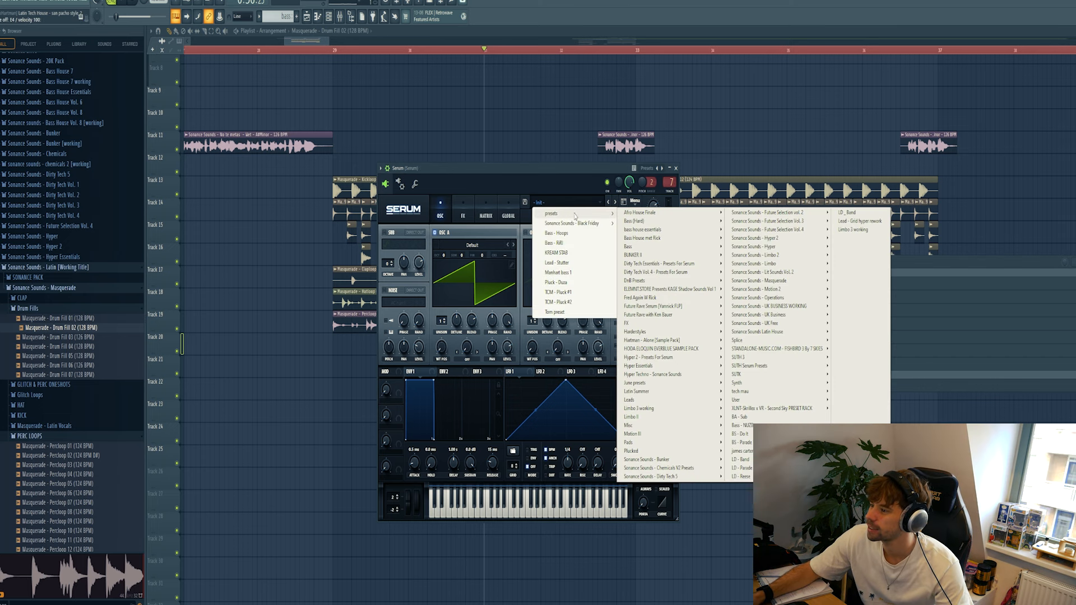
mouse_move(759, 283)
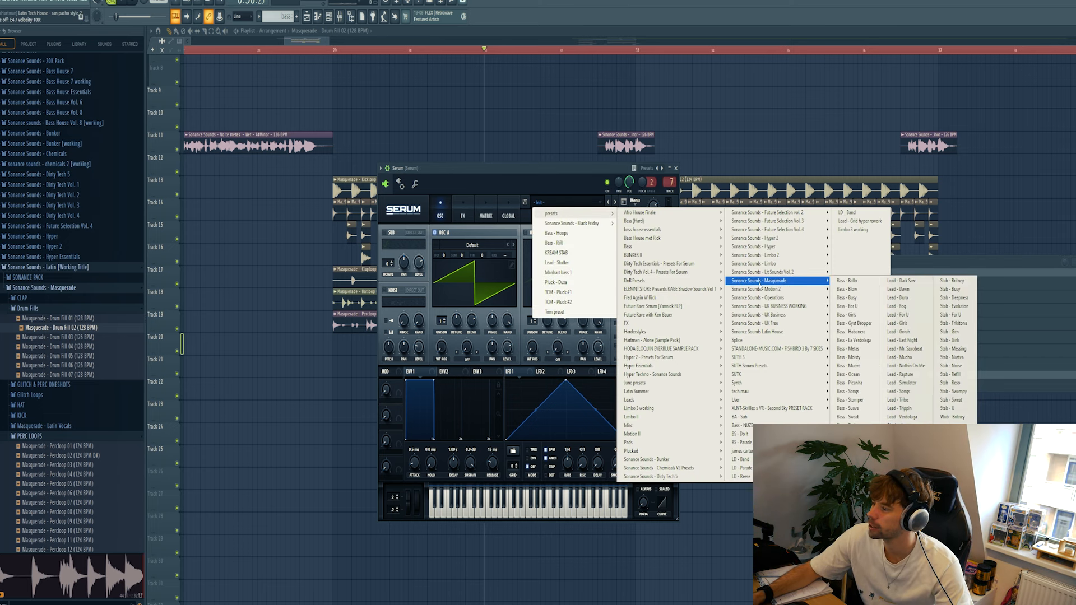
click(852, 298)
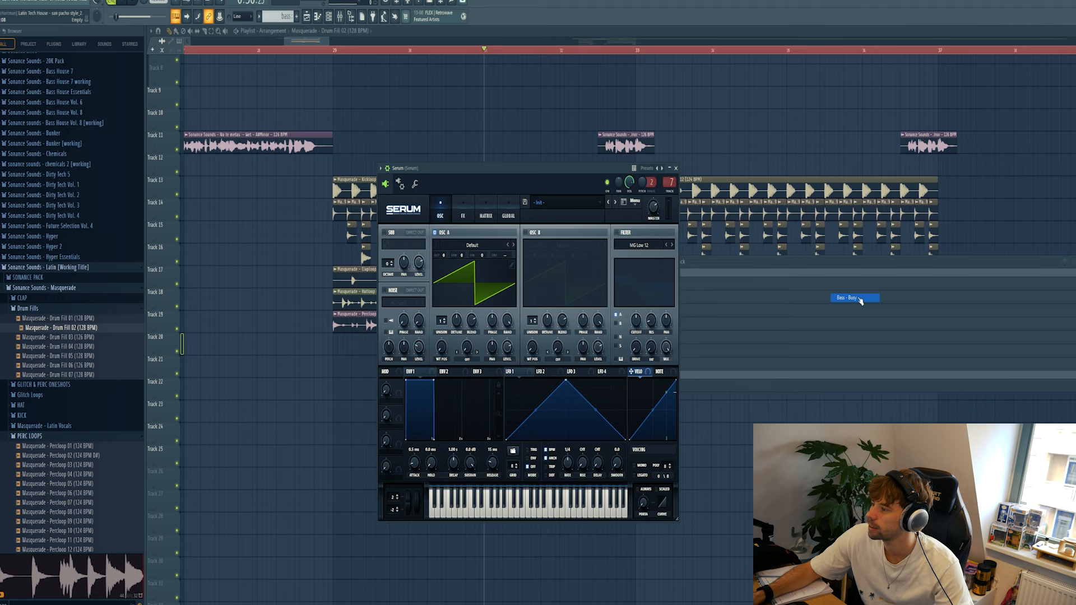
Audition the Masquerade bass presets that follow Bass - Busy in the first Serum channel and settle on Bass - Metas.
click(614, 203)
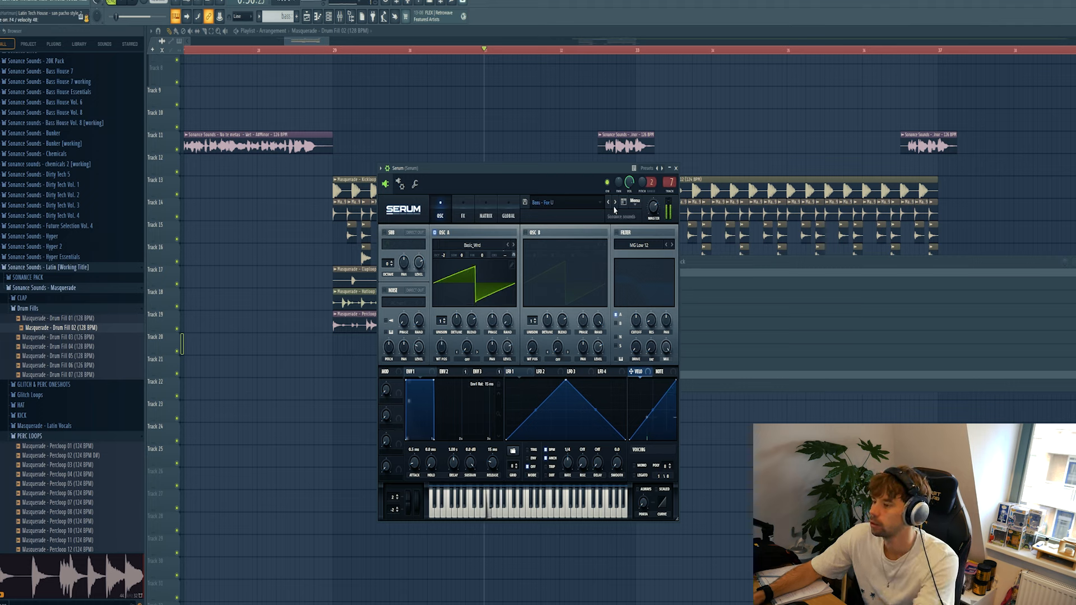
click(614, 204)
click(614, 203)
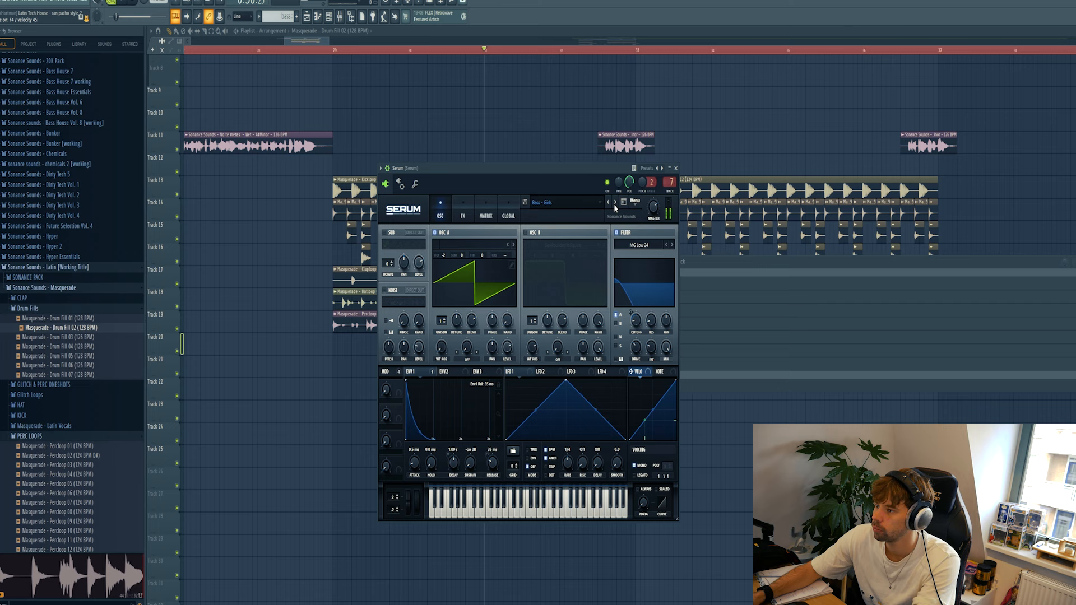
click(614, 204)
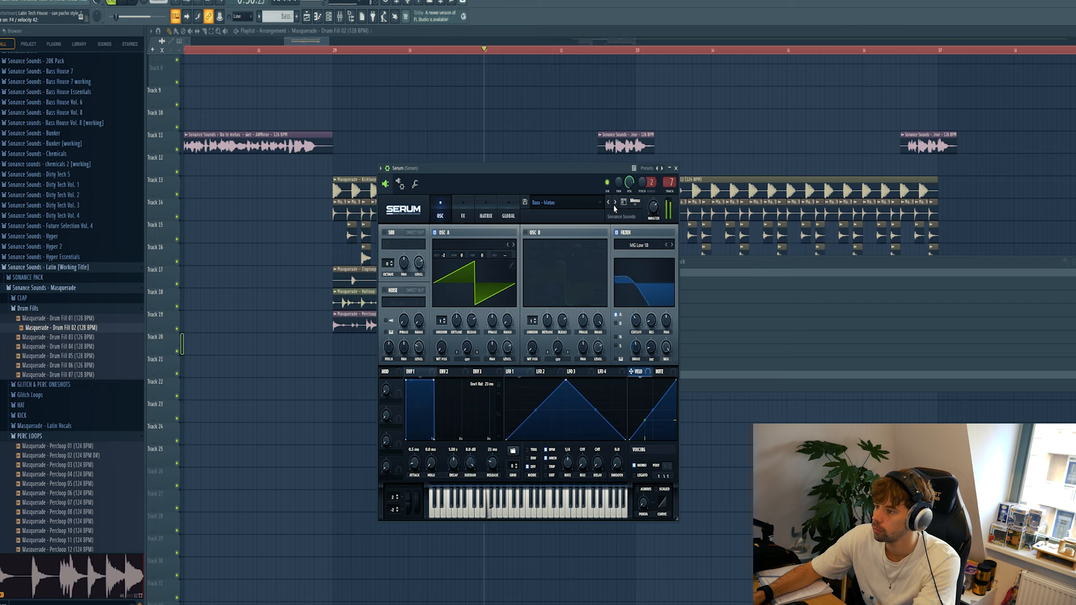
click(614, 204)
click(613, 204)
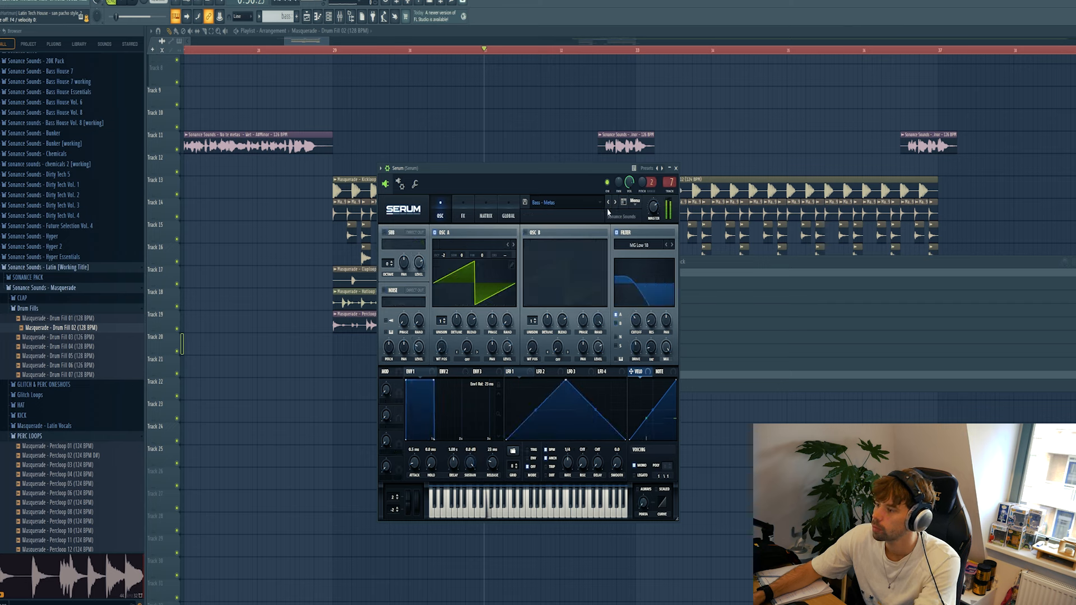
Open the first Serum channel's piano roll and draw two separate A4 notes in bar 1.
click(715, 265)
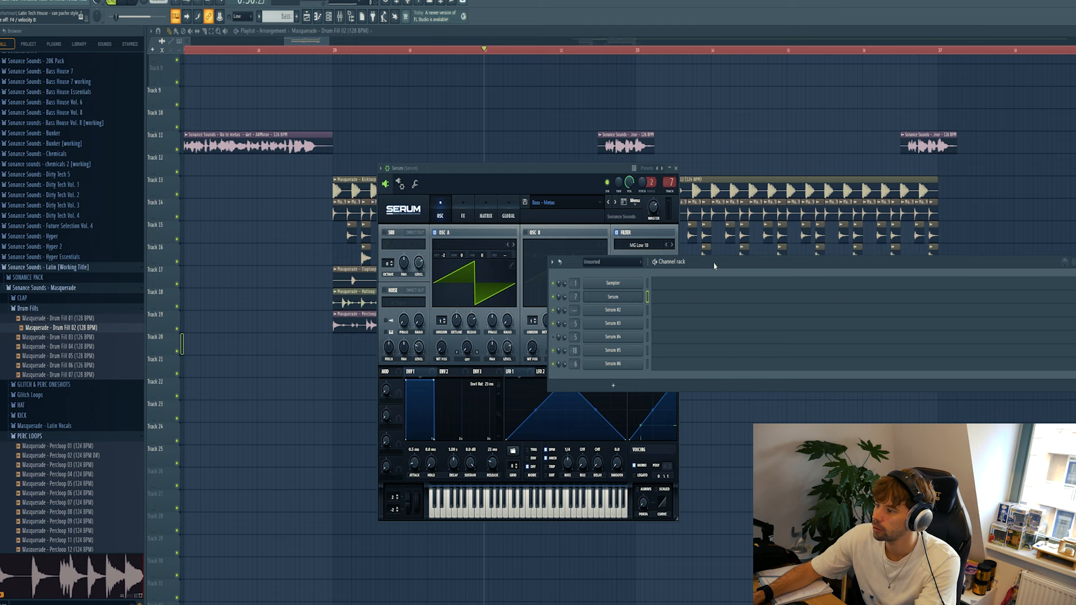
click(671, 302)
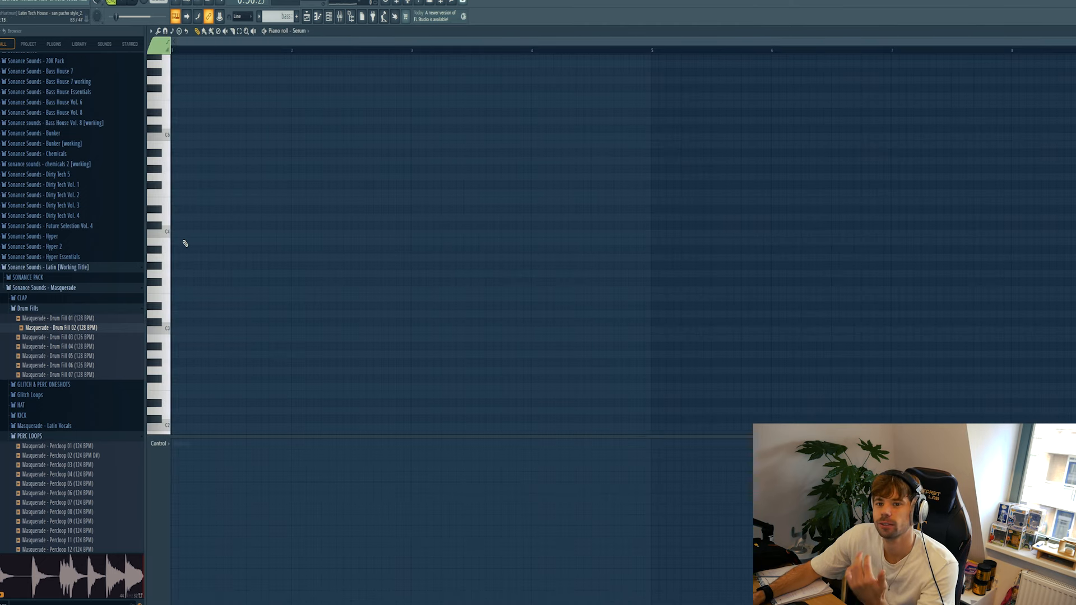
drag(191, 212, 180, 162)
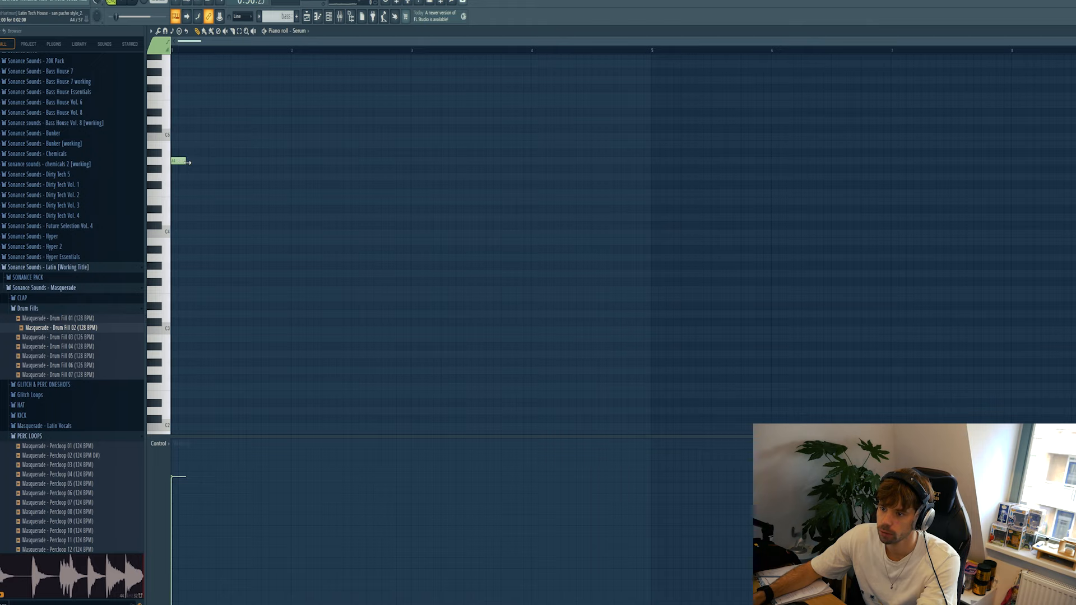
drag(198, 162, 223, 161)
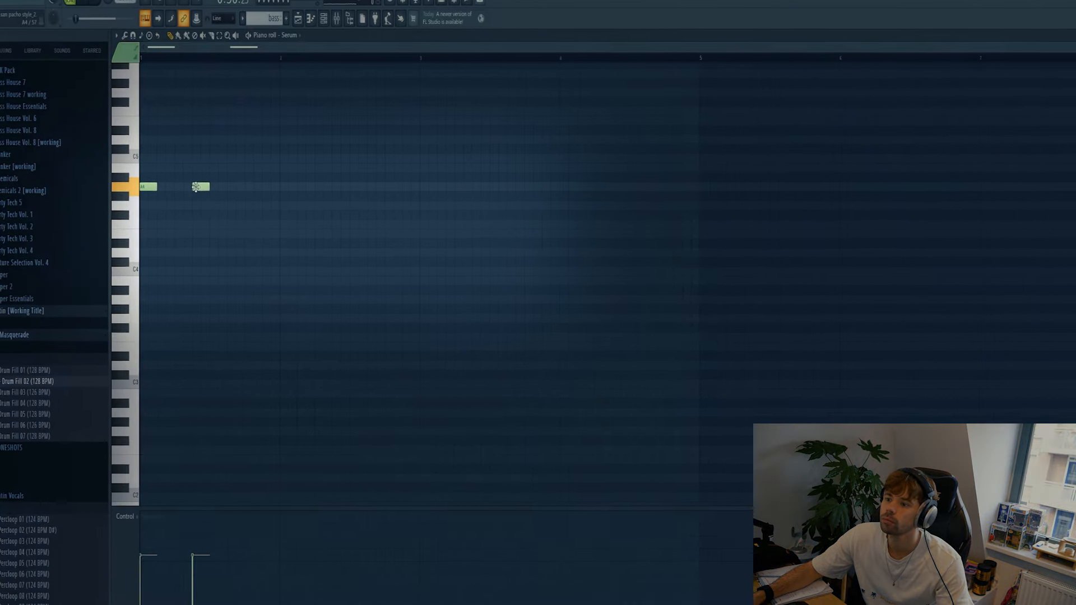
right_click(222, 161)
right_click(182, 162)
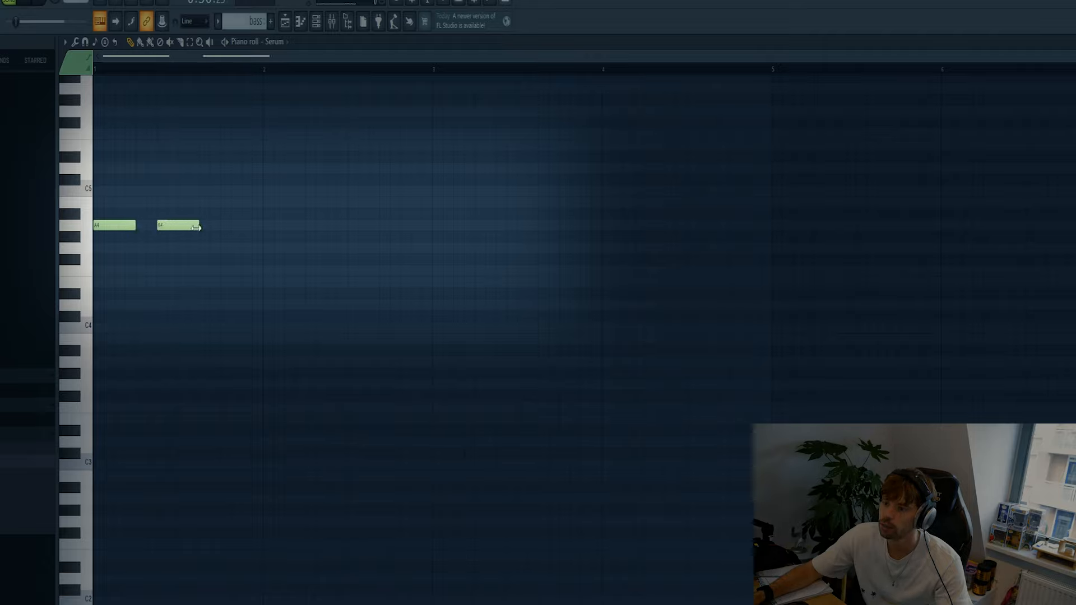
Duplicate the two A4 notes to fill bar 1, raise the last note to A#4, and play the bass pattern.
drag(188, 266, 93, 184)
key(ctrl+b)
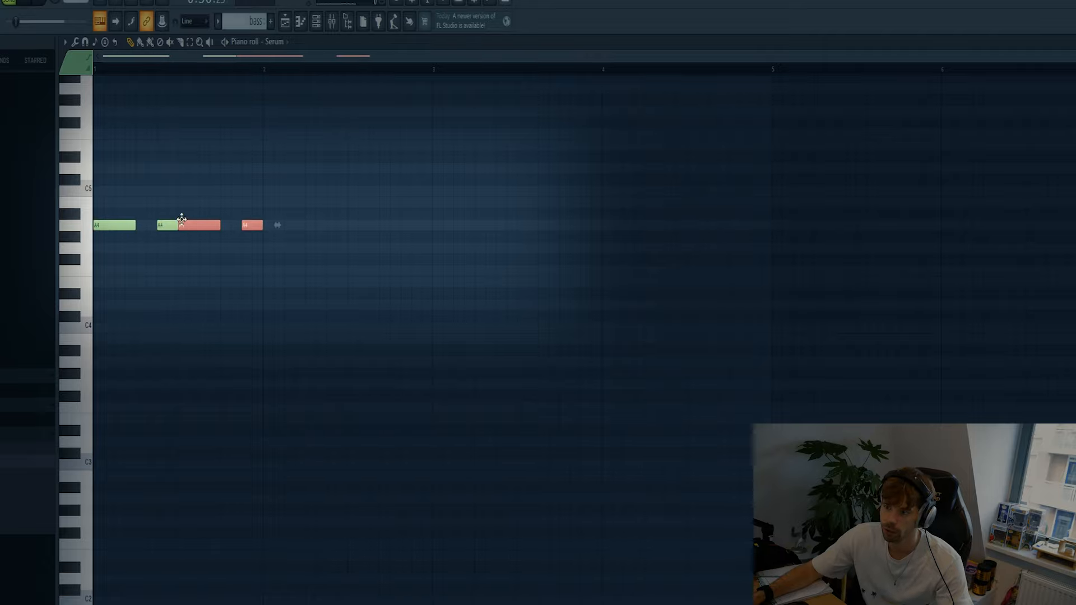
drag(250, 225, 250, 213)
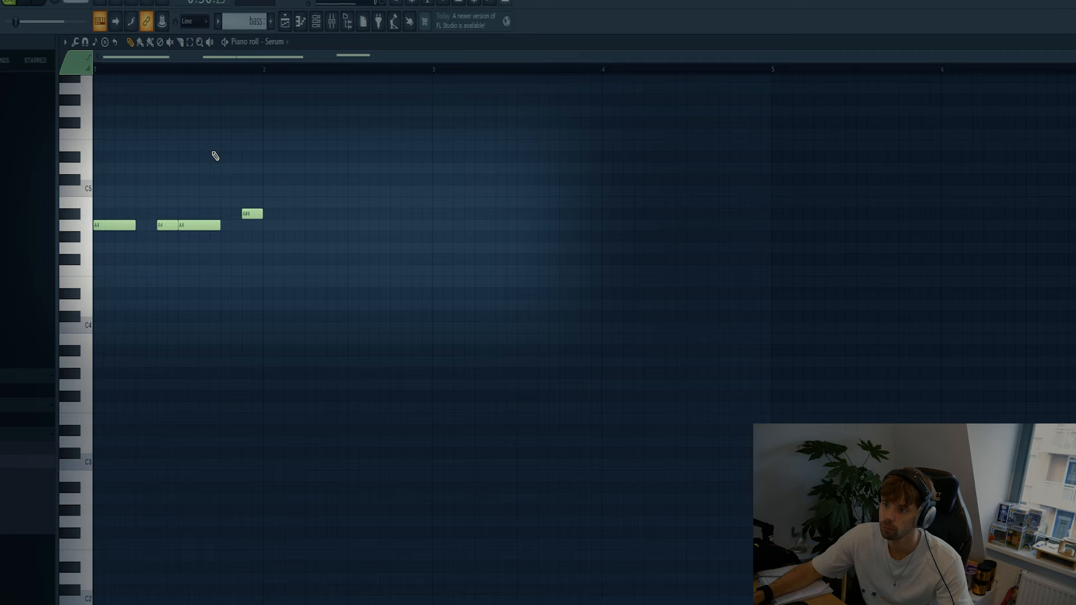
key(space)
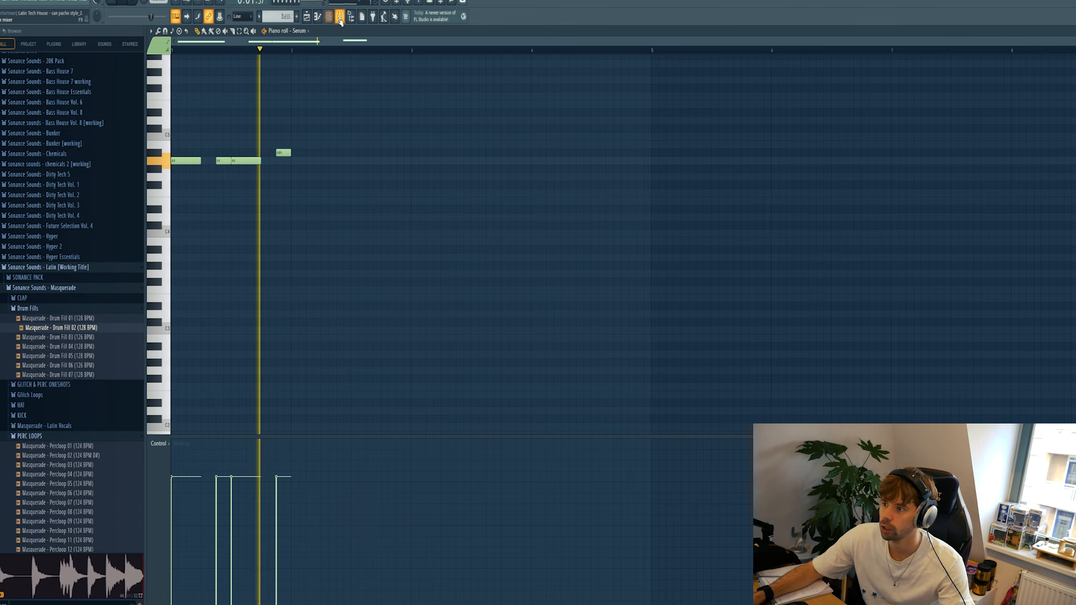
key(space)
Repeat the one-bar bass pattern four times after bar 1 and deselect the notes.
key(ctrl+b)
key(ctrl+b)
key(ctrl+b)
key(ctrl+b)
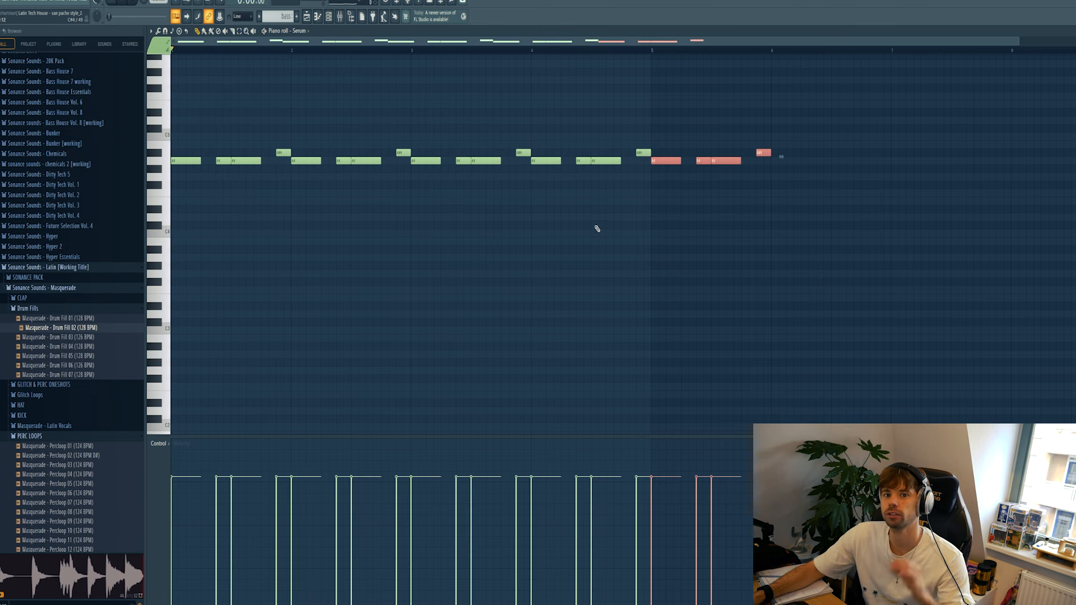
key(ctrl+d)
Examine the Pro-Q 3 high-frequency cut by soloing its band, and inspect the Kickstart sidechain on the Serum mixer track.
key(F9)
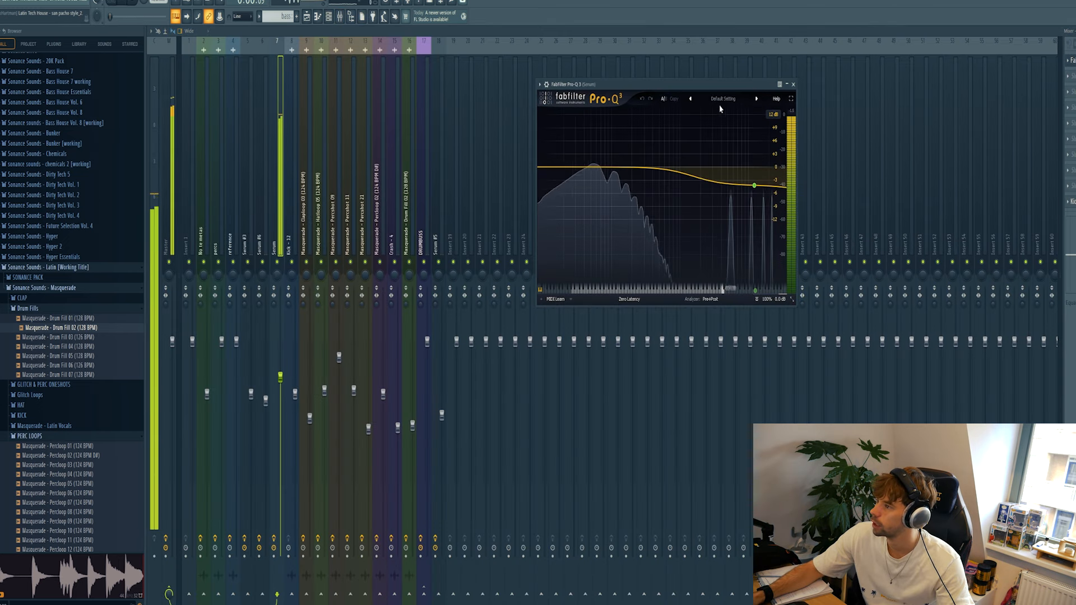
drag(660, 101, 657, 102)
mouse_move(705, 197)
click(696, 217)
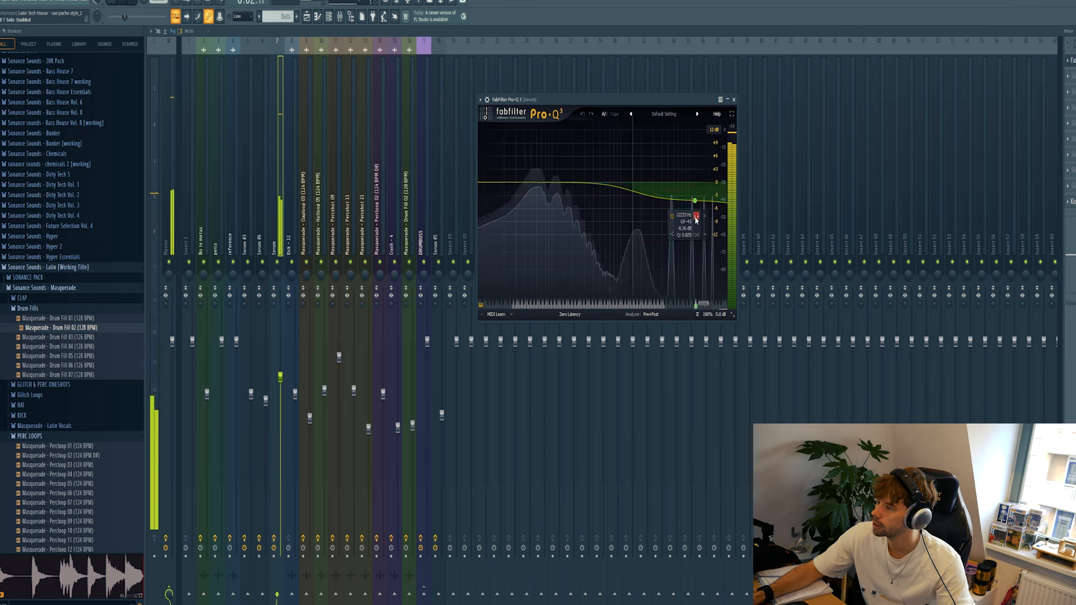
click(695, 216)
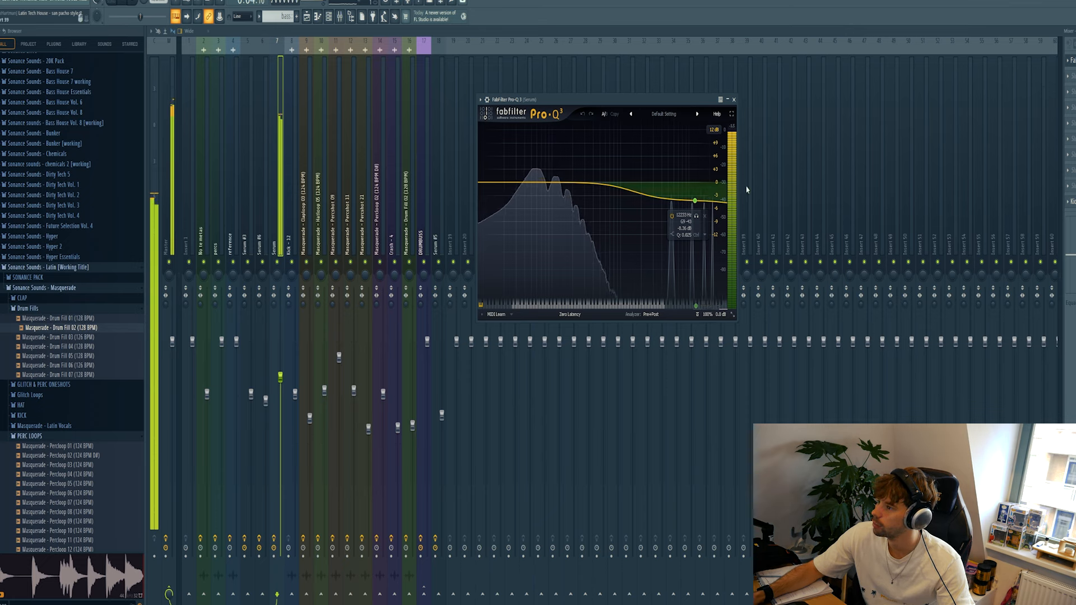
click(734, 100)
click(1071, 202)
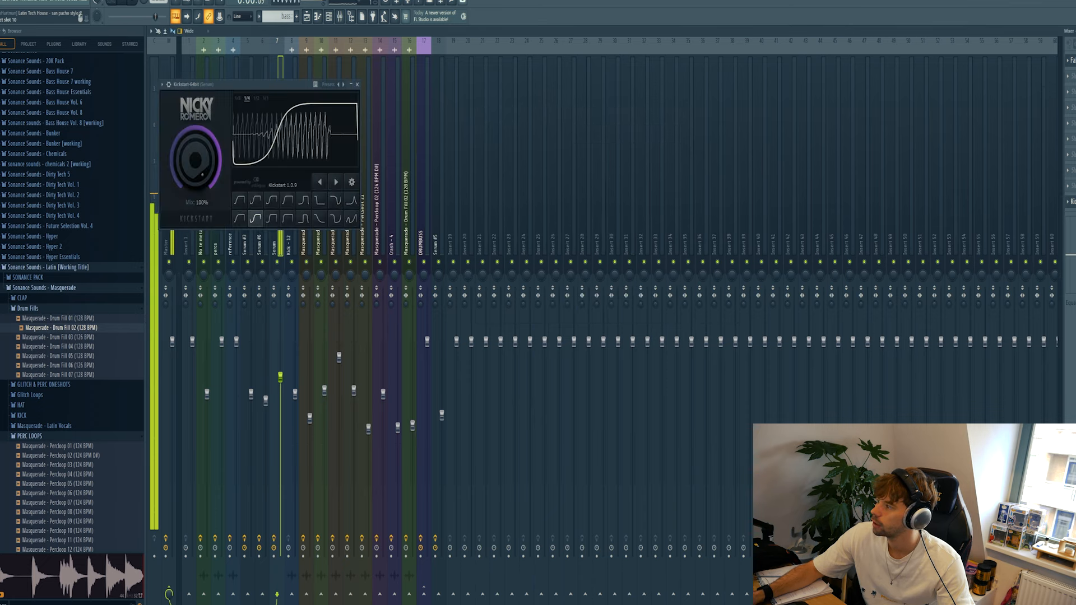
drag(235, 84, 416, 149)
Place the bass pattern on Track 21 at bars 29 and 33 and play it back with the drums.
click(306, 16)
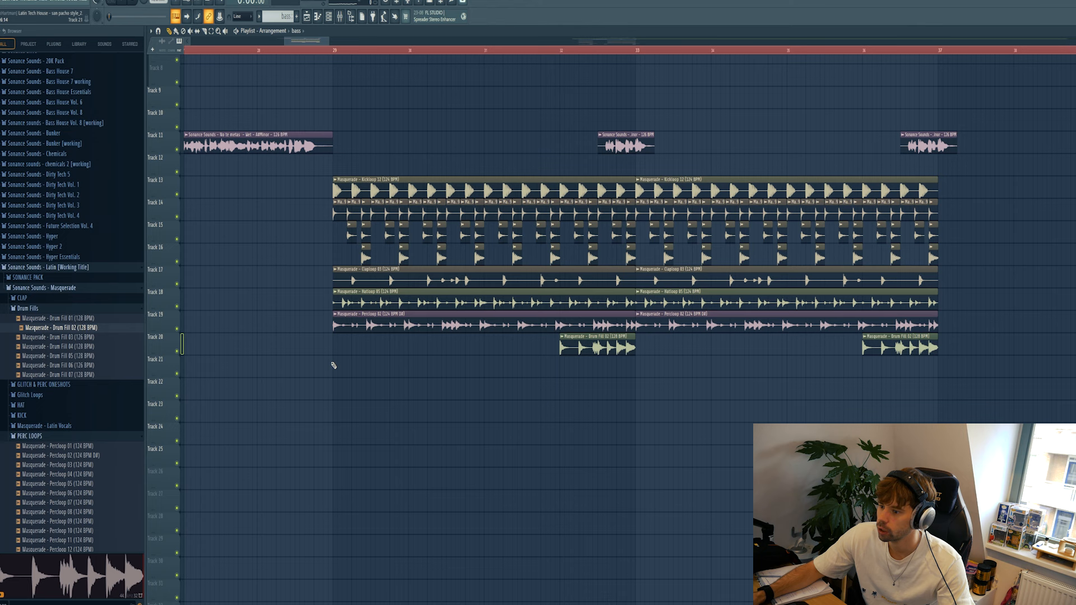
click(334, 365)
right_click(177, 373)
click(176, 195)
key(space)
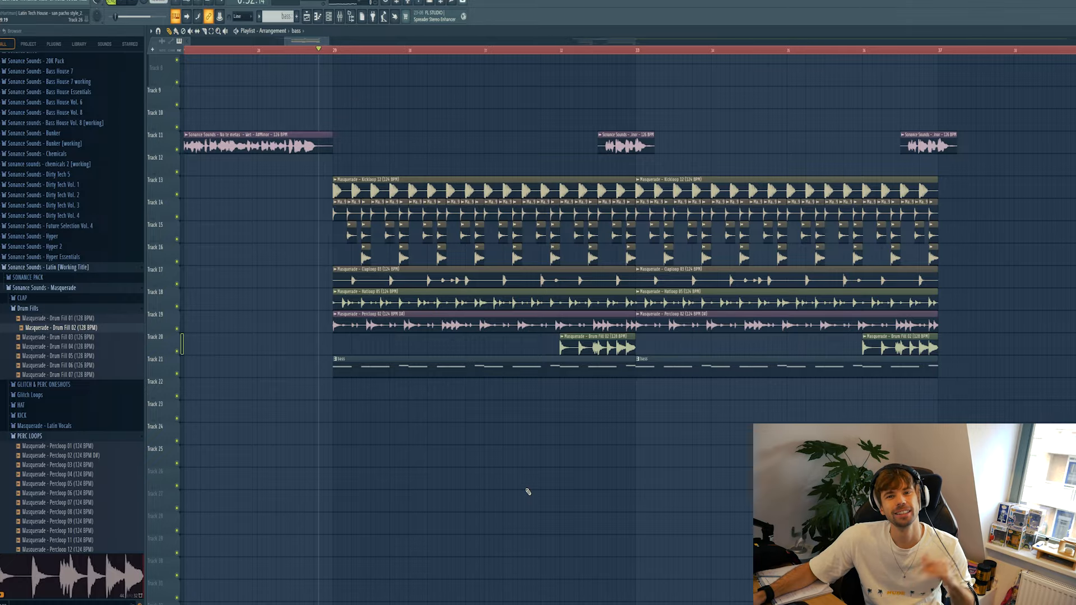
key(space)
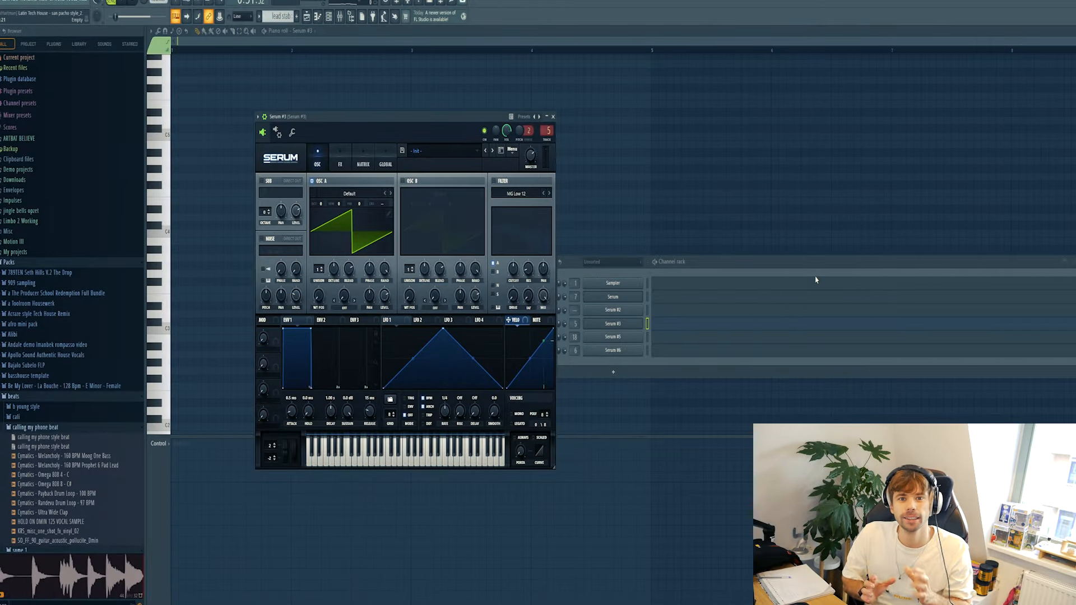
Load Masquerade's Lead - Dark Saw preset in Serum #3, audition the neighbouring lead presets, and settle on Lead - Dale.
key(c)
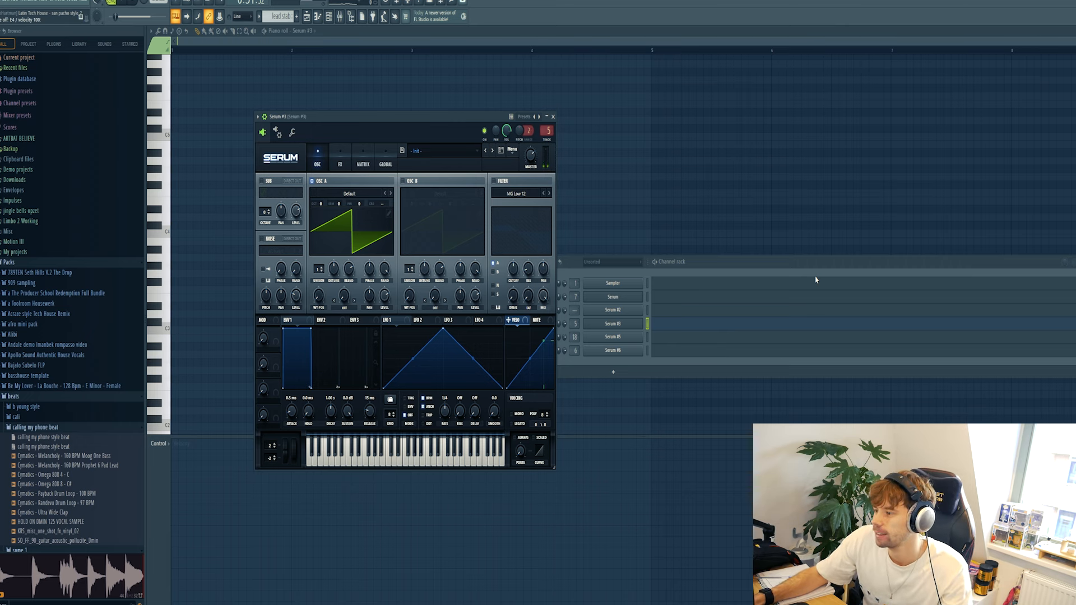
click(465, 159)
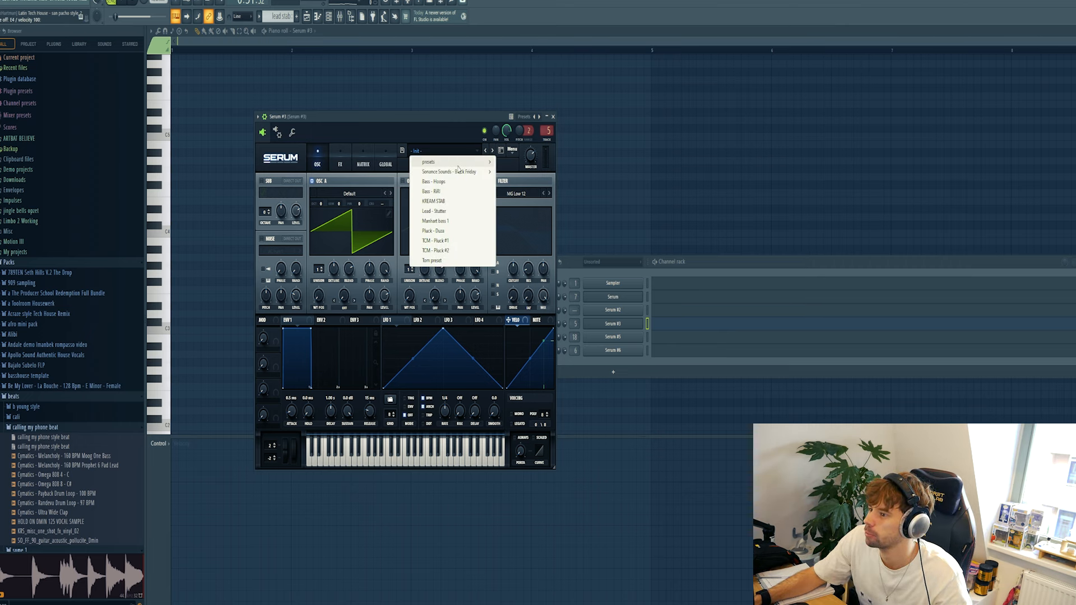
mouse_move(448, 162)
mouse_move(661, 221)
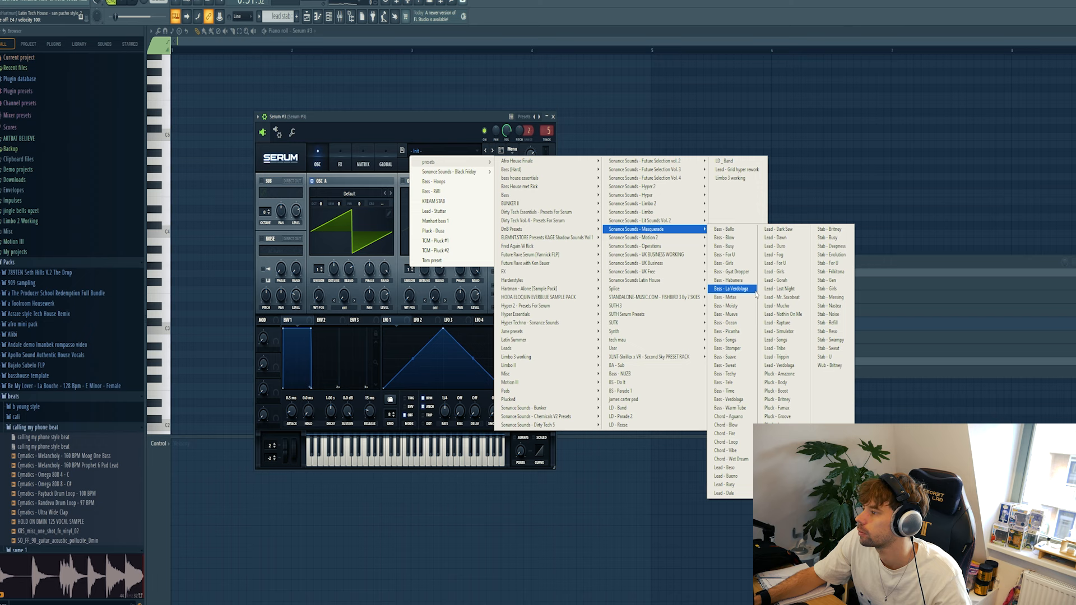
click(777, 229)
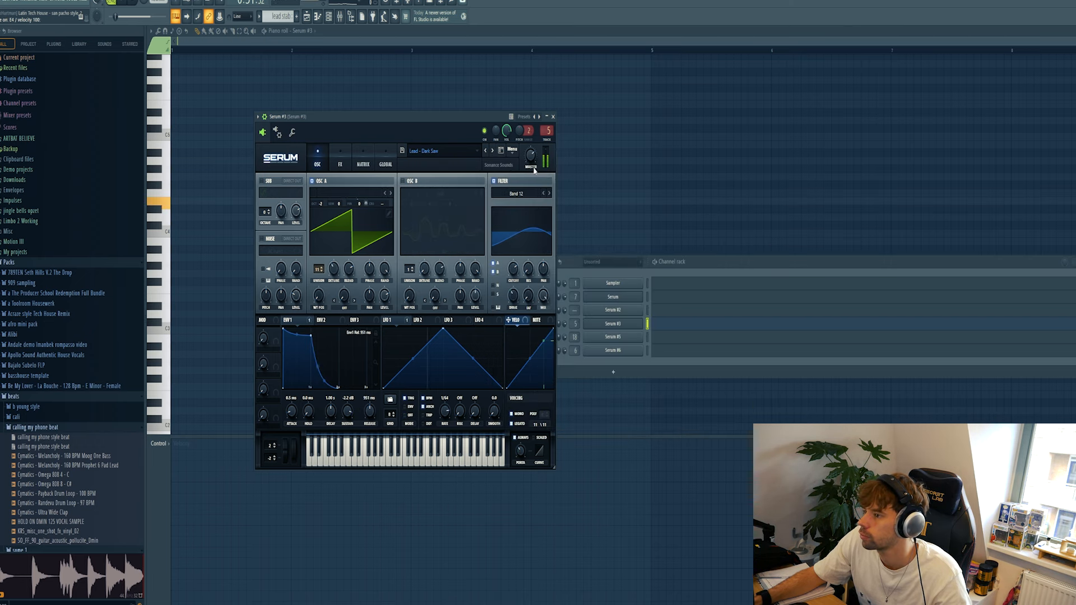
click(493, 153)
click(493, 153)
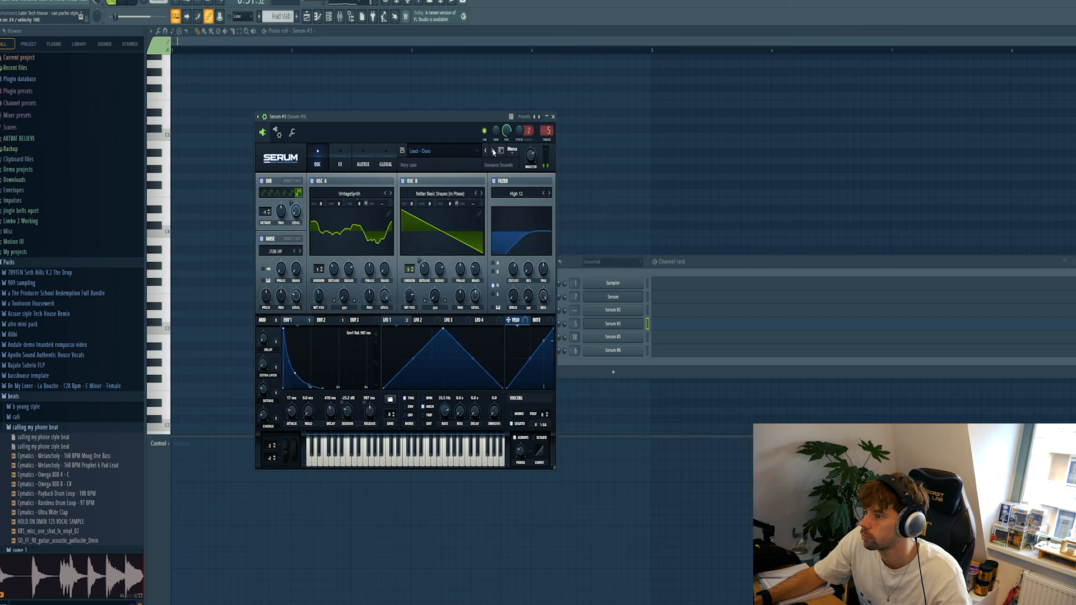
click(493, 153)
click(493, 153)
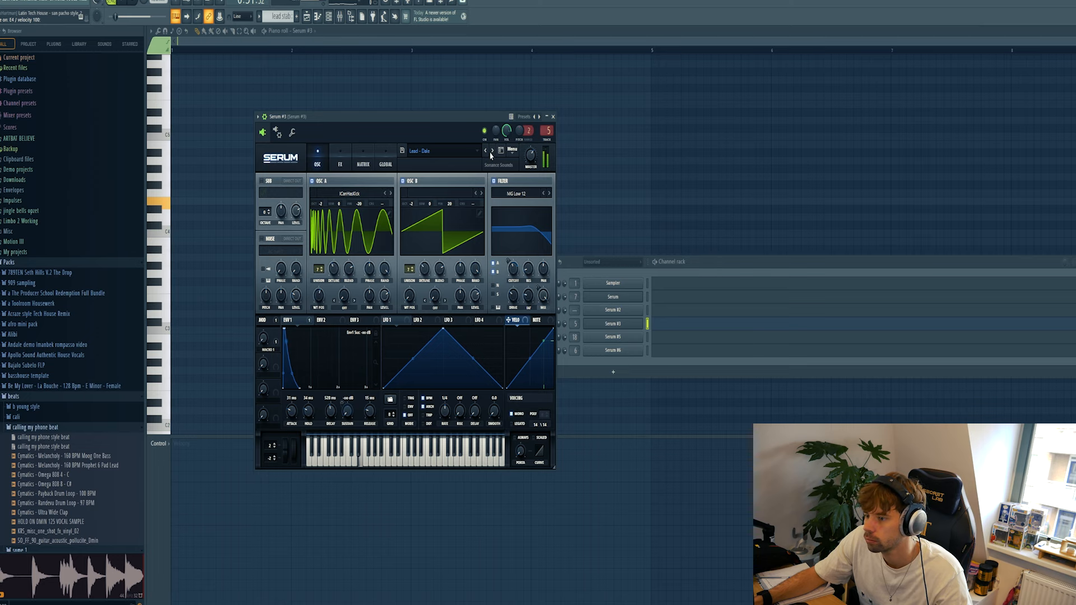
Draw a short A4 note at the start of bar 1 and an A#4 note at the end of bar 4 for Serum #3.
click(659, 326)
click(657, 328)
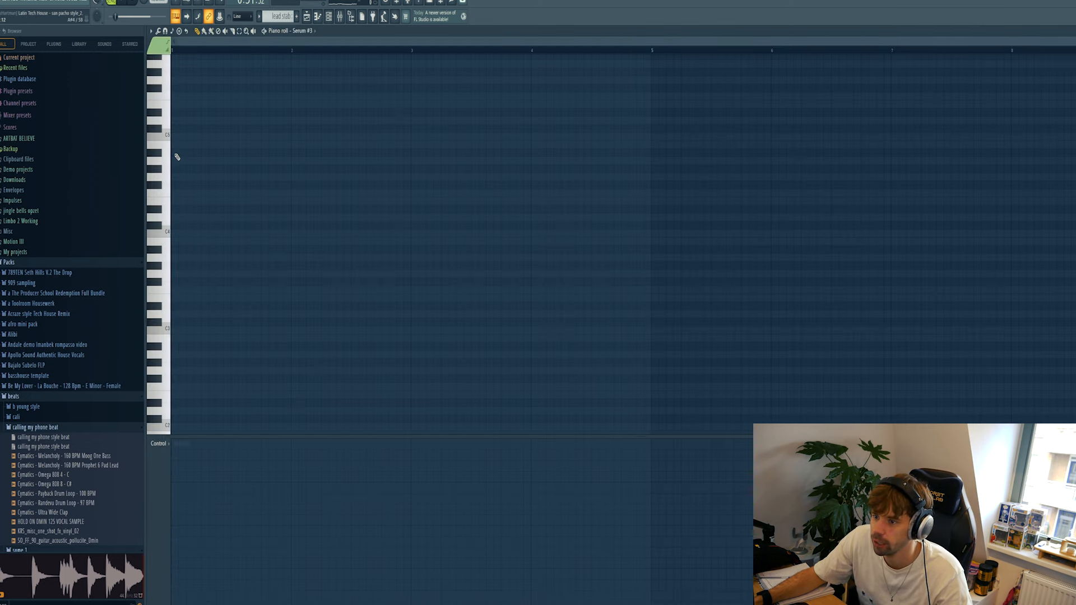
click(177, 157)
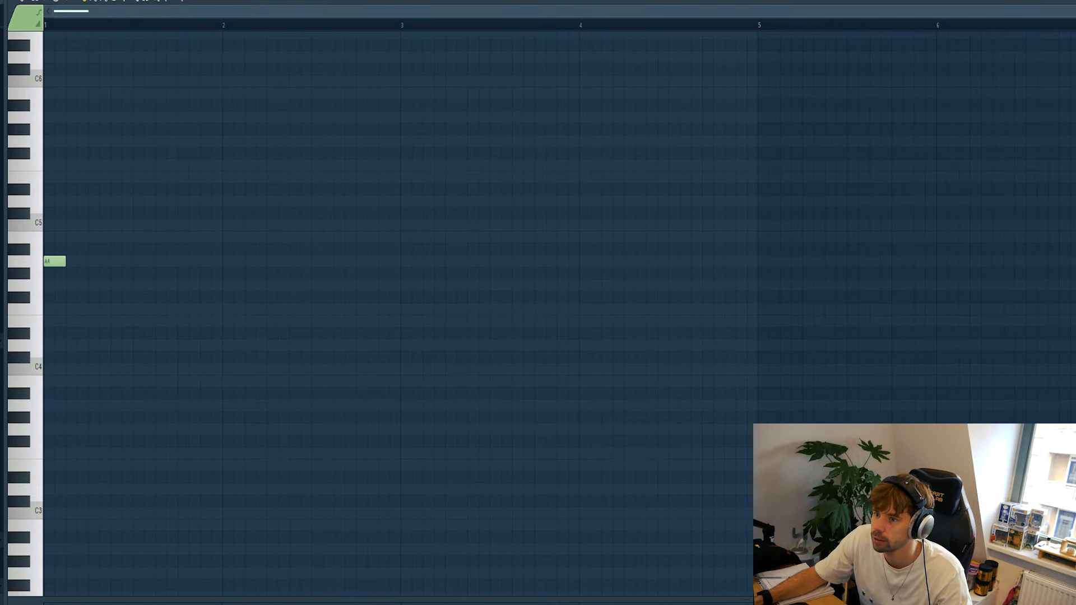
key(space)
click(717, 249)
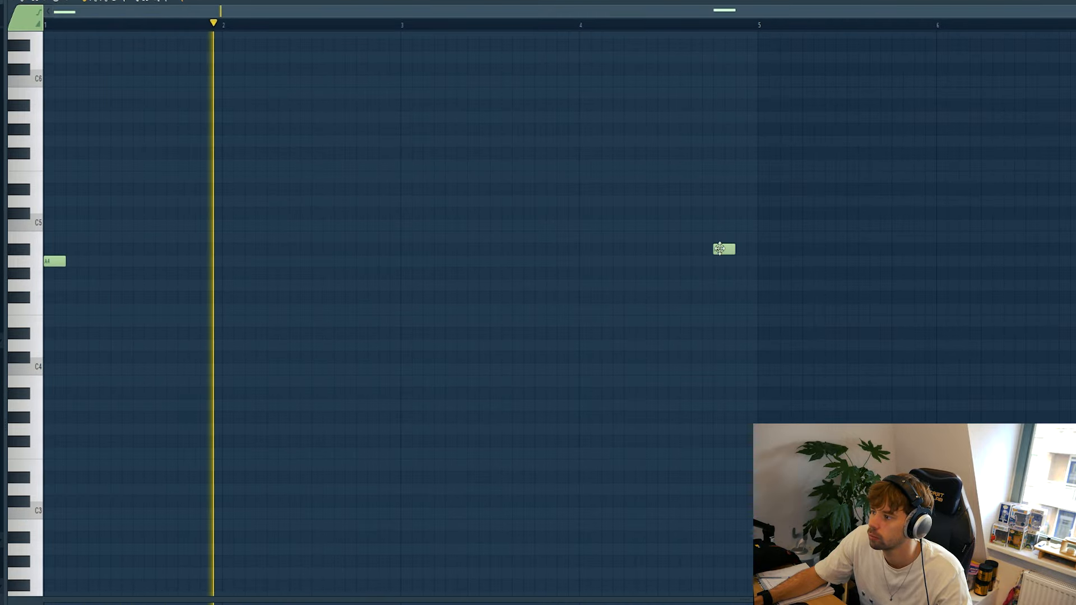
drag(719, 249, 741, 249)
click(668, 24)
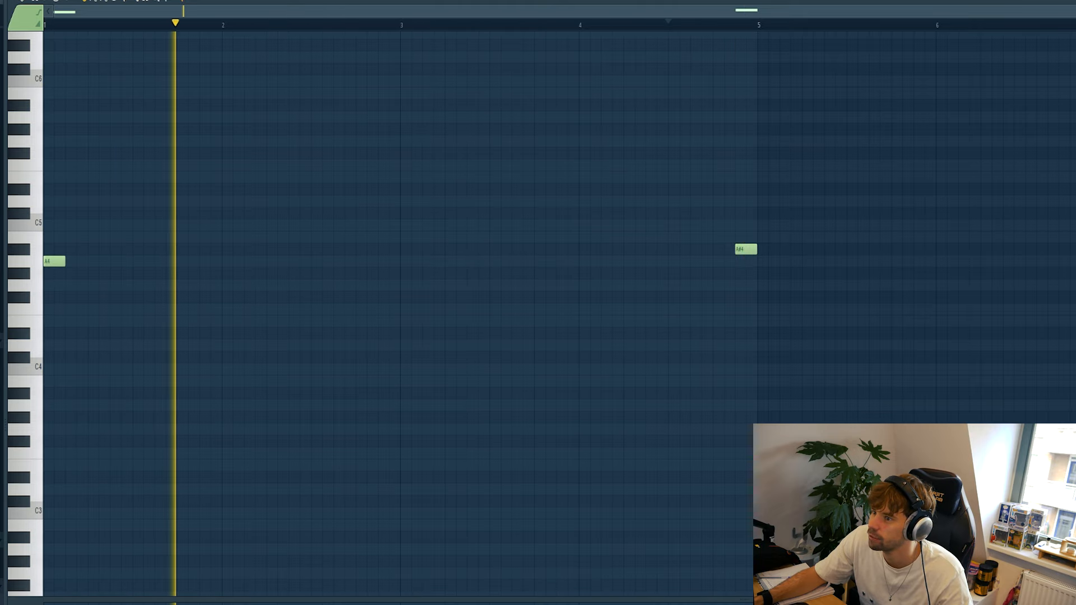
Copy the lead stab clip ahead of bar 29 on Track 12, trim its start to bar 28, and play the transition.
key(F5)
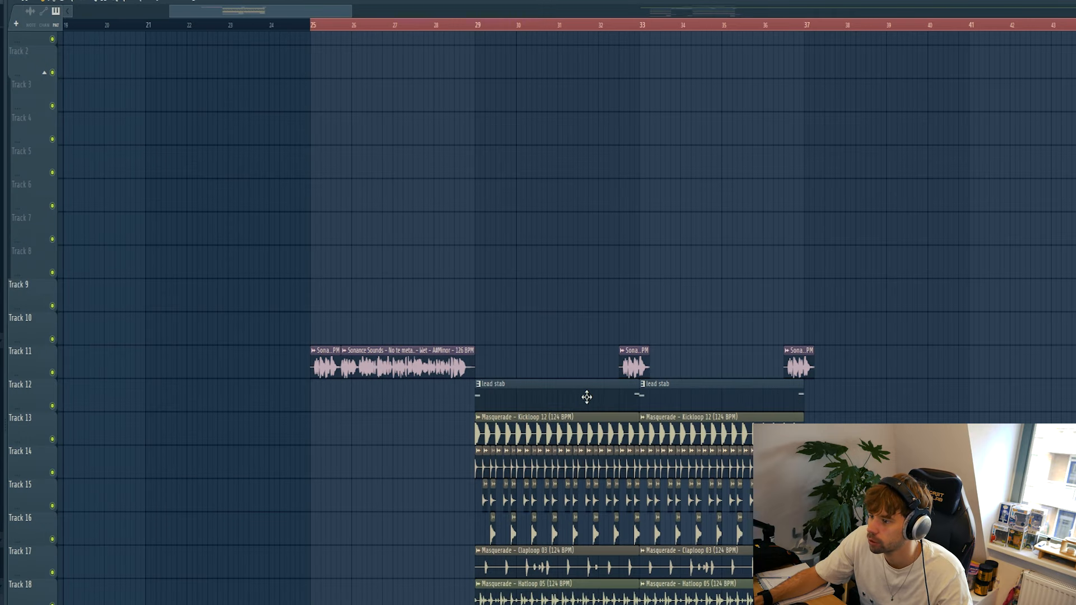
mouse_move(586, 398)
mouse_down()
mouse_move(346, 400)
mouse_move(421, 400)
mouse_up()
drag(312, 404, 433, 416)
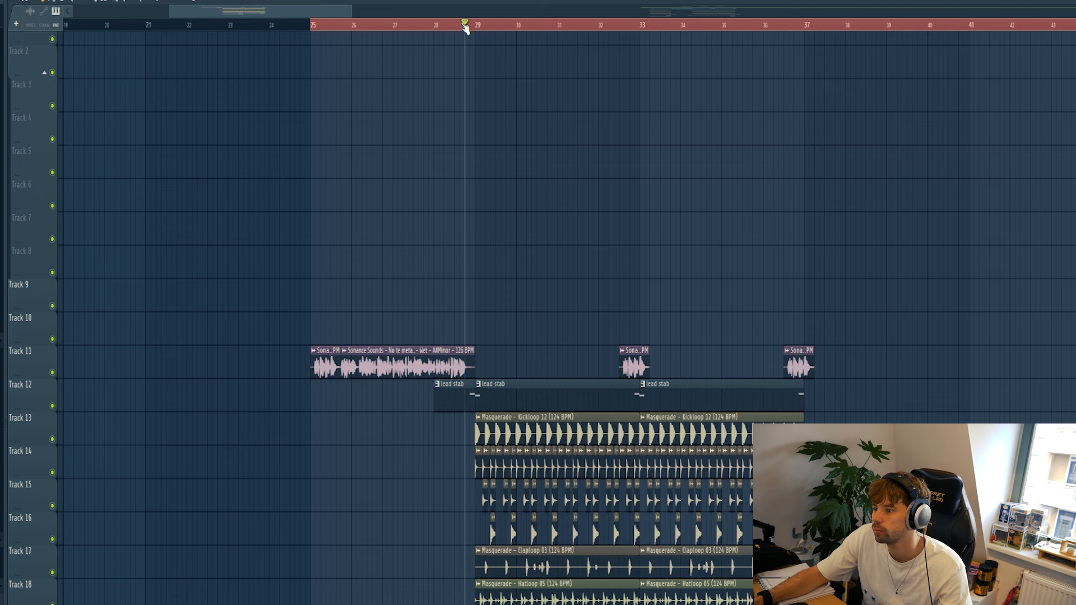
key(space)
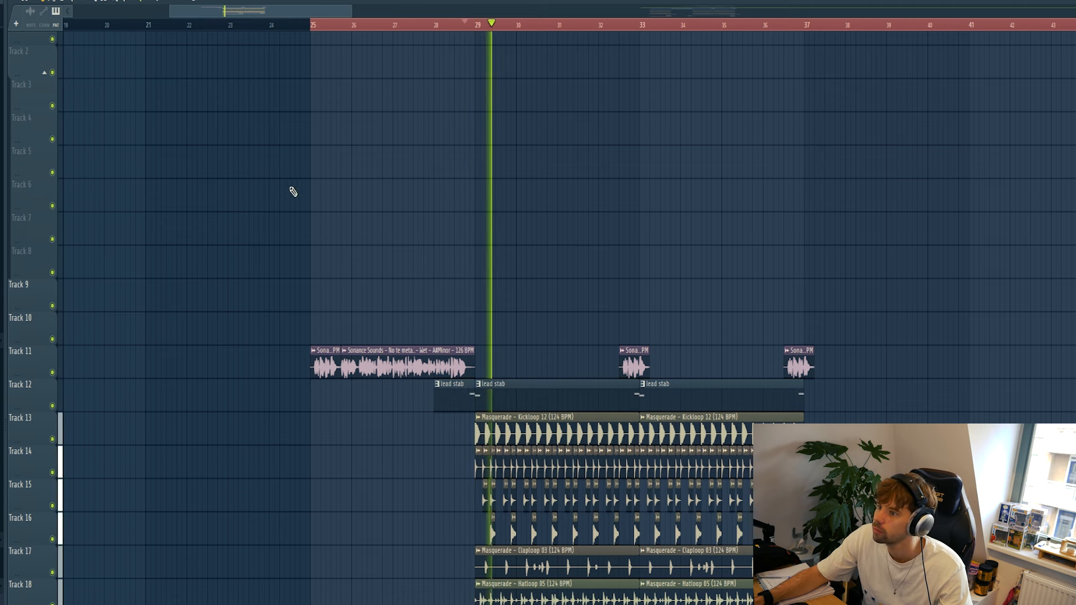
key(space)
Review the Pro-Q 3 low cut and the OTT compressor on the Serum #3 insert while the stab plays.
key(F9)
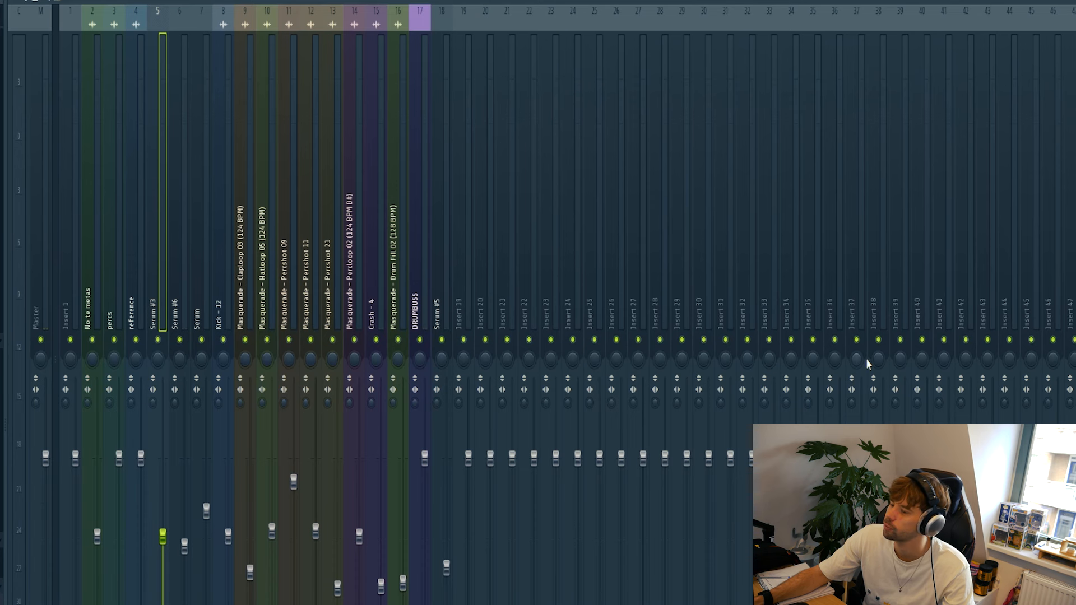
drag(296, 94, 662, 163)
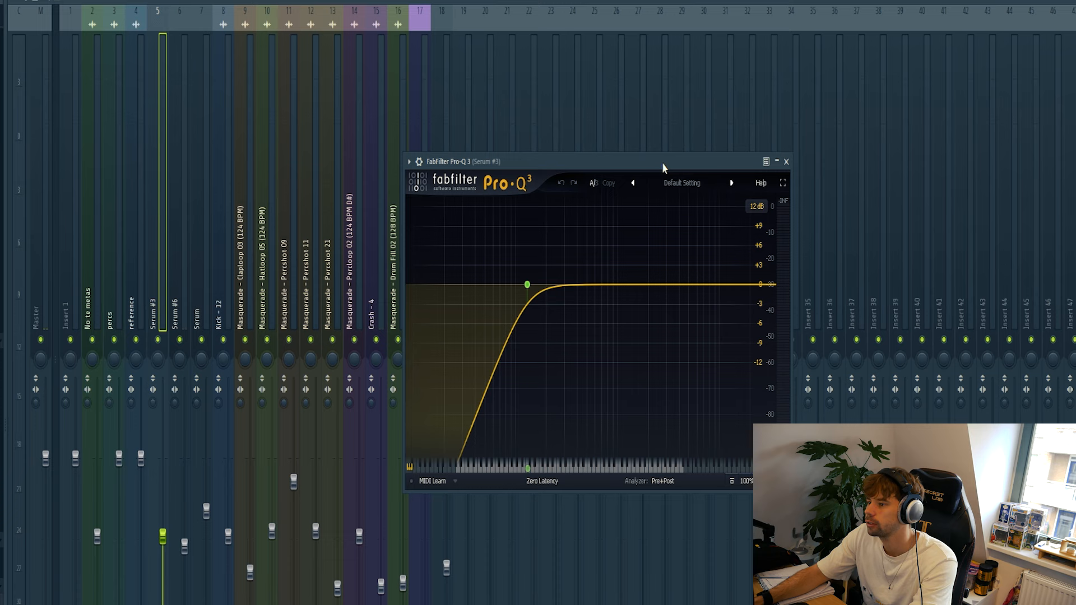
key(space)
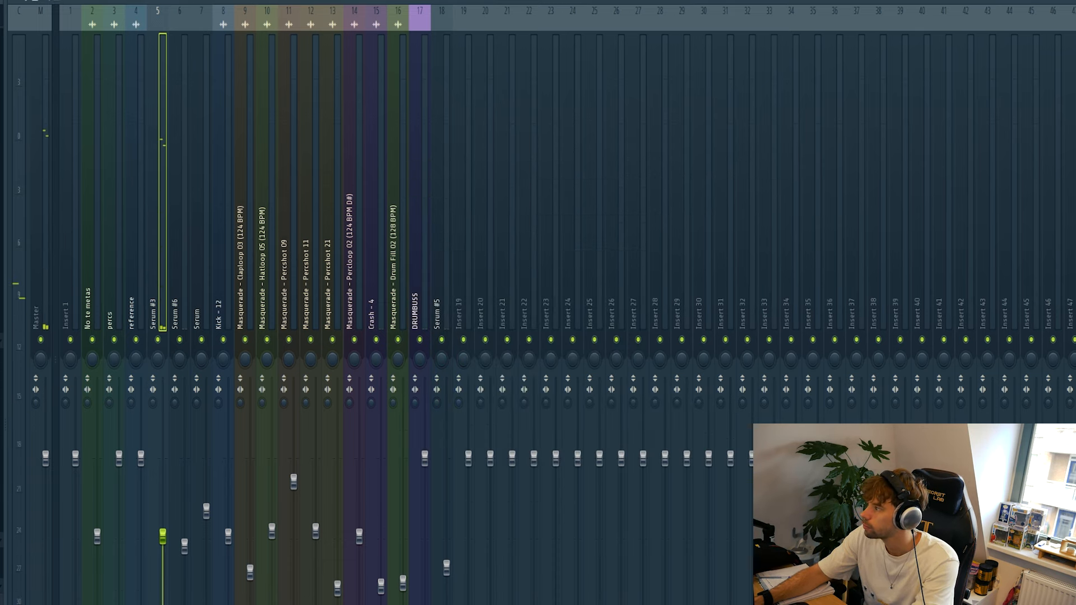
drag(766, 95, 628, 126)
key(space)
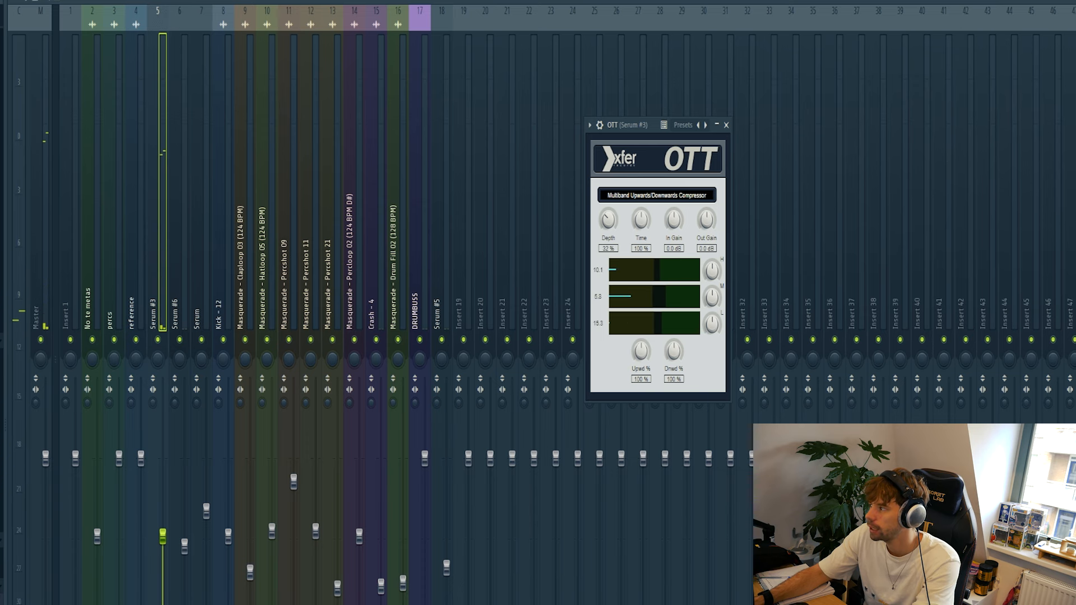
Review the H-Delay, Pro-R reverb and Kickstart effects on the Serum #3 insert.
click(1070, 185)
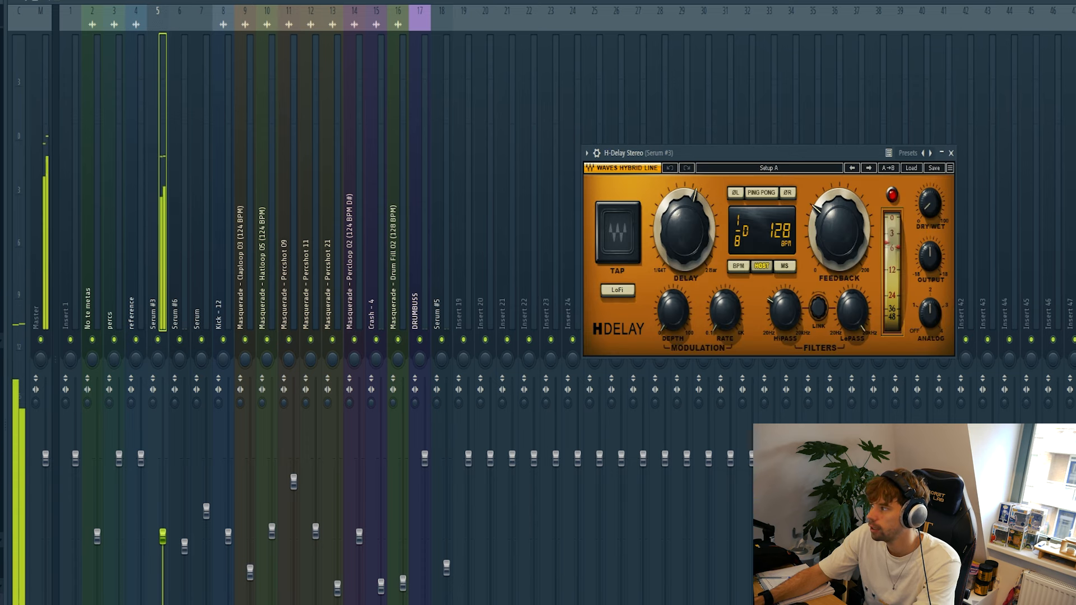
click(1070, 206)
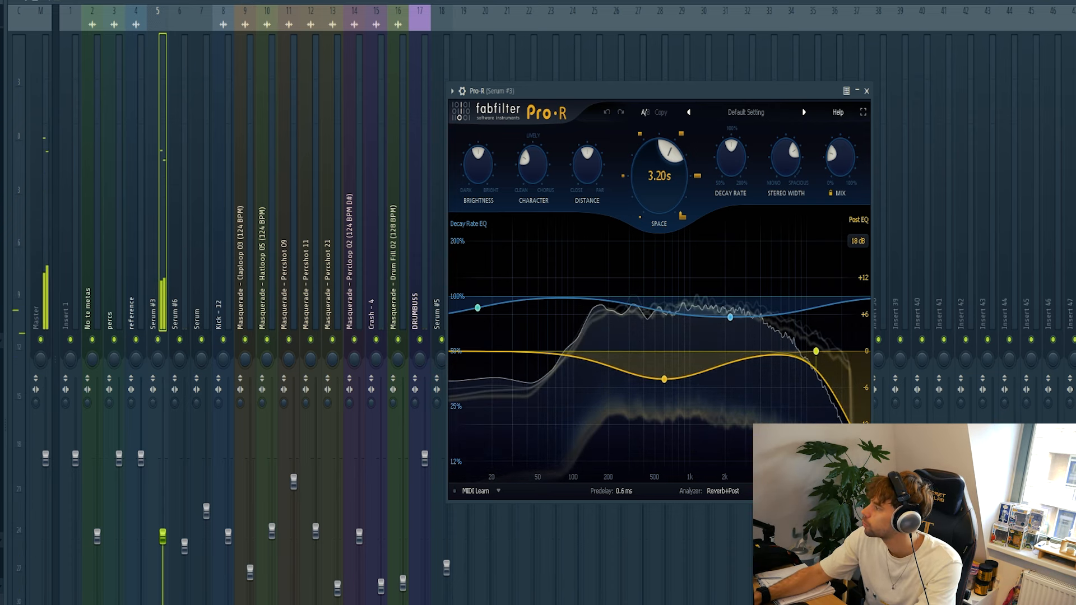
click(1070, 227)
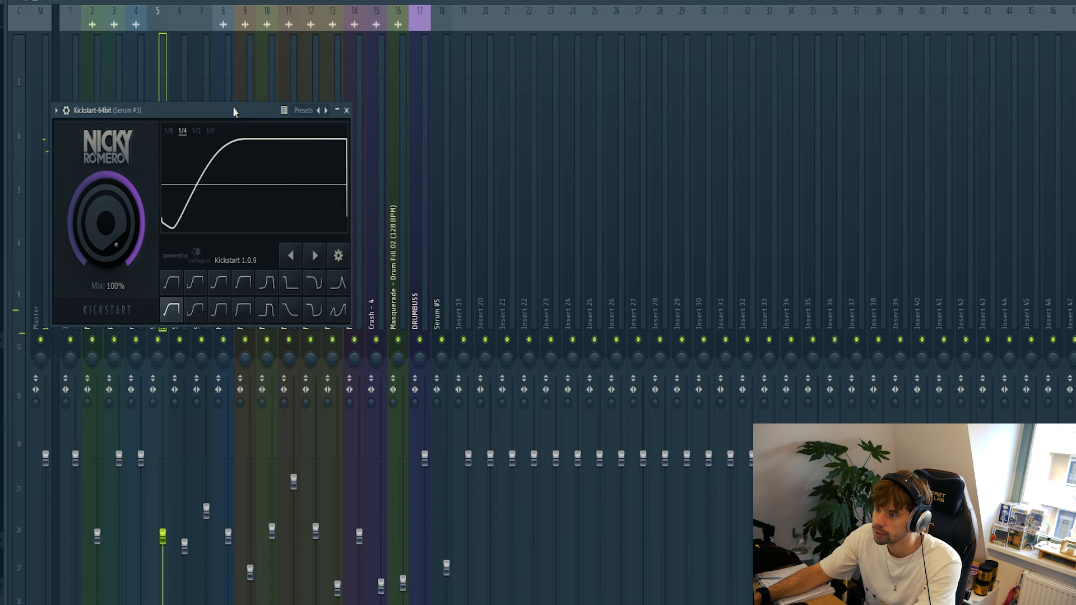
drag(233, 109, 531, 145)
key(space)
Load Masquerade's Stab - Noise preset in Serum #5 and audition backwards through the preceding stab presets, past Stab - Messing.
click(246, 1)
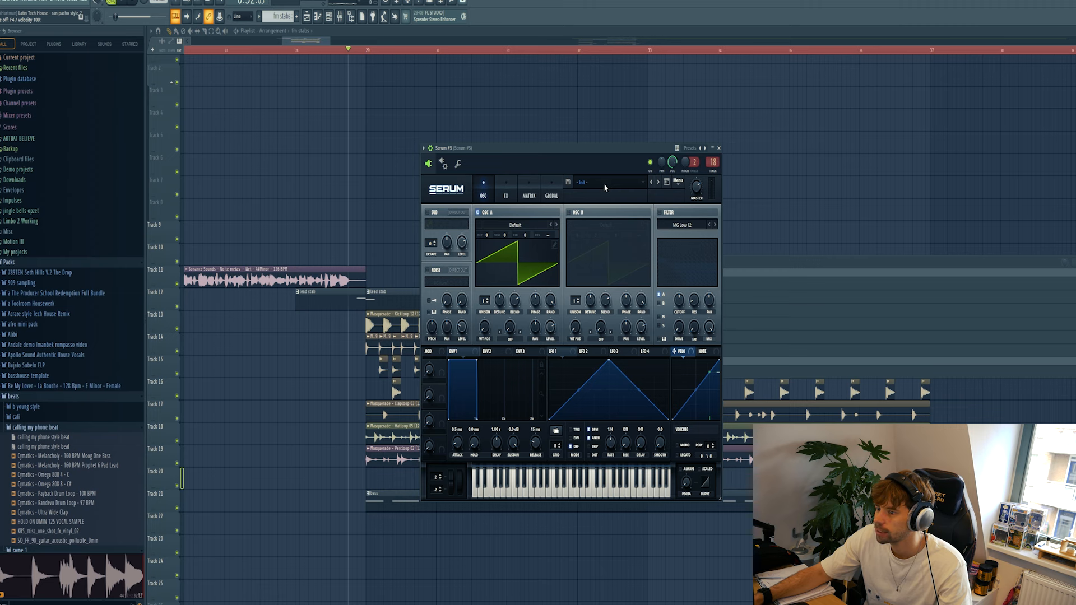
click(605, 187)
mouse_move(616, 193)
mouse_move(818, 261)
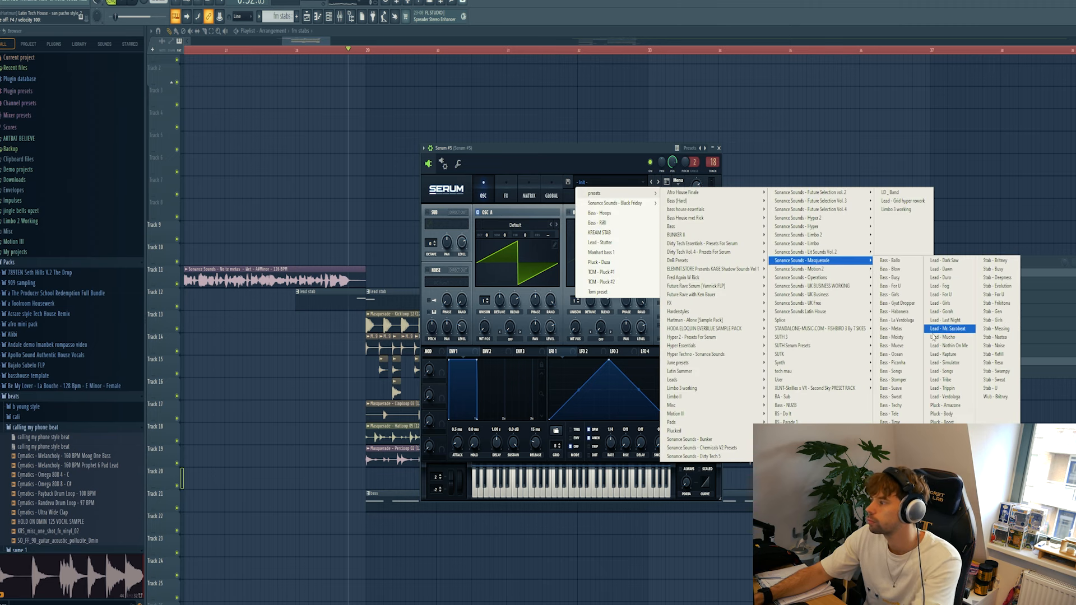
click(994, 346)
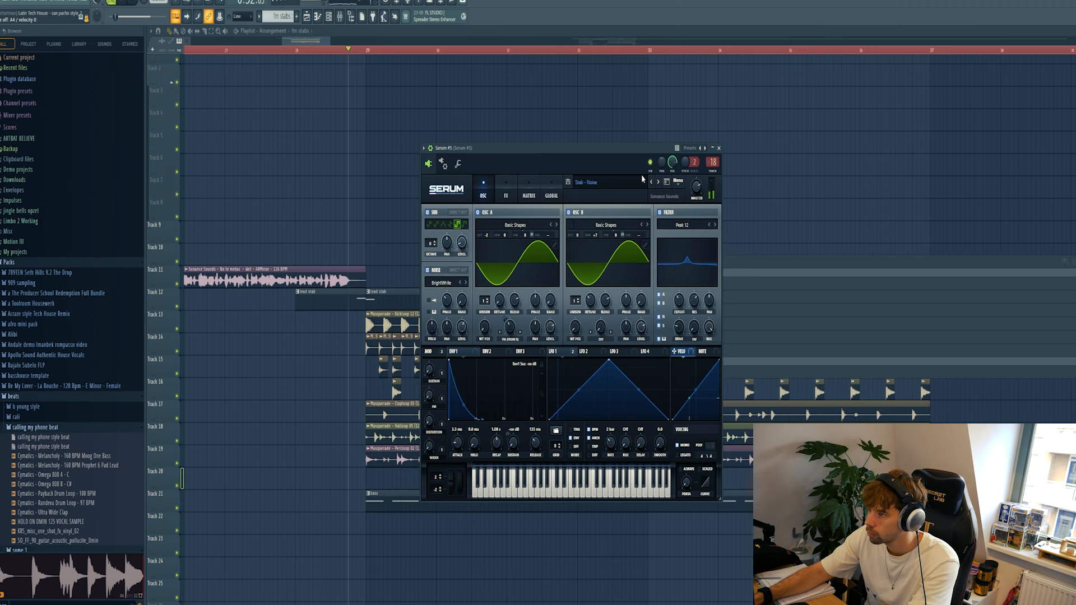
click(654, 183)
click(653, 182)
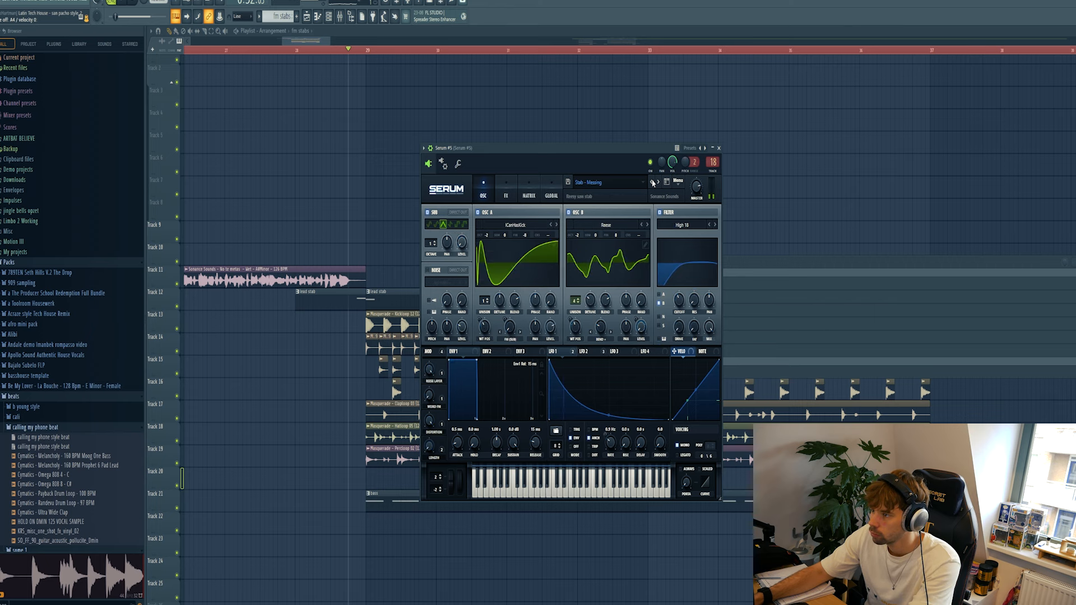
click(653, 183)
click(653, 183)
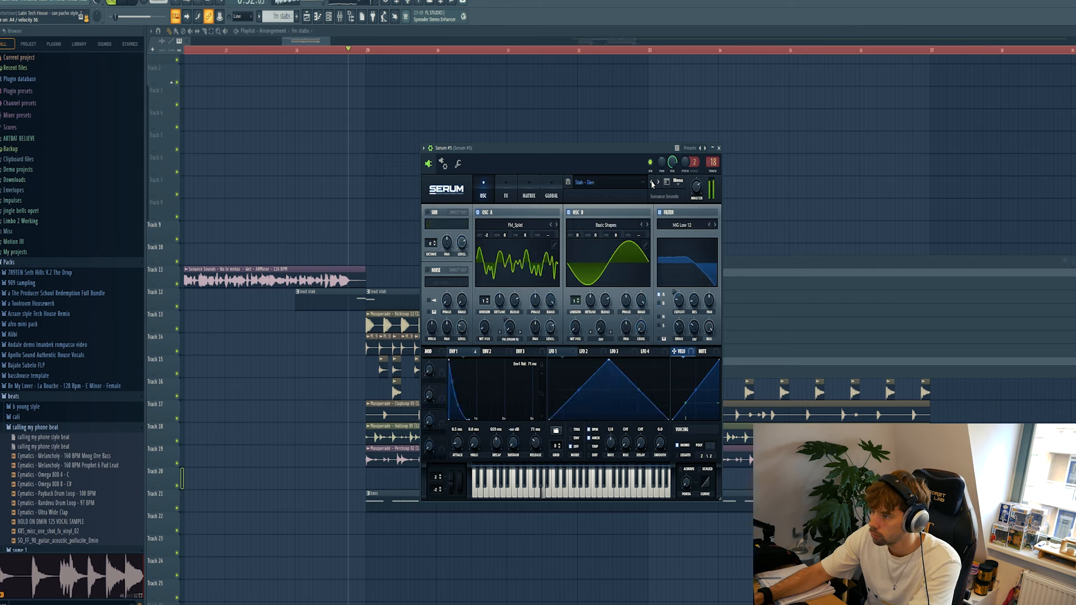
Draw a run of five short A4 notes around the start of bar 2 for Serum #5 and play it.
key(F6)
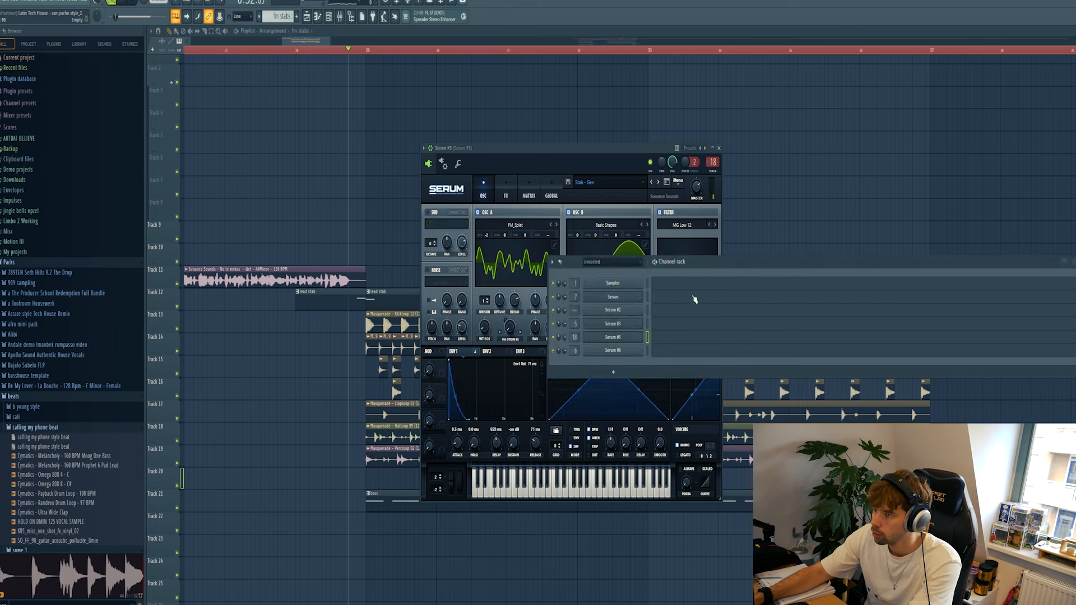
click(653, 341)
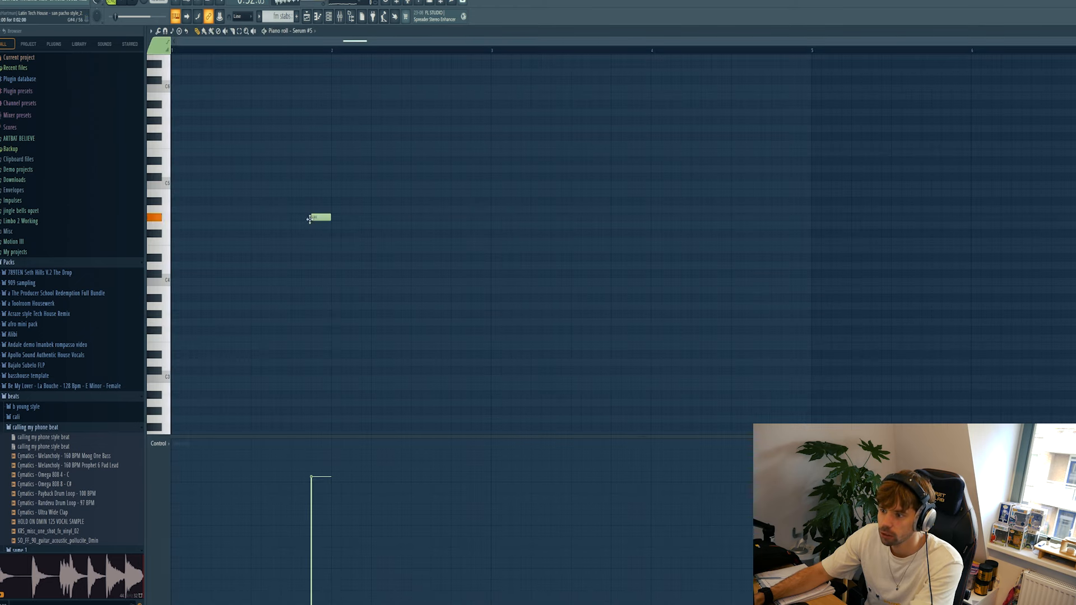
drag(321, 217, 343, 204)
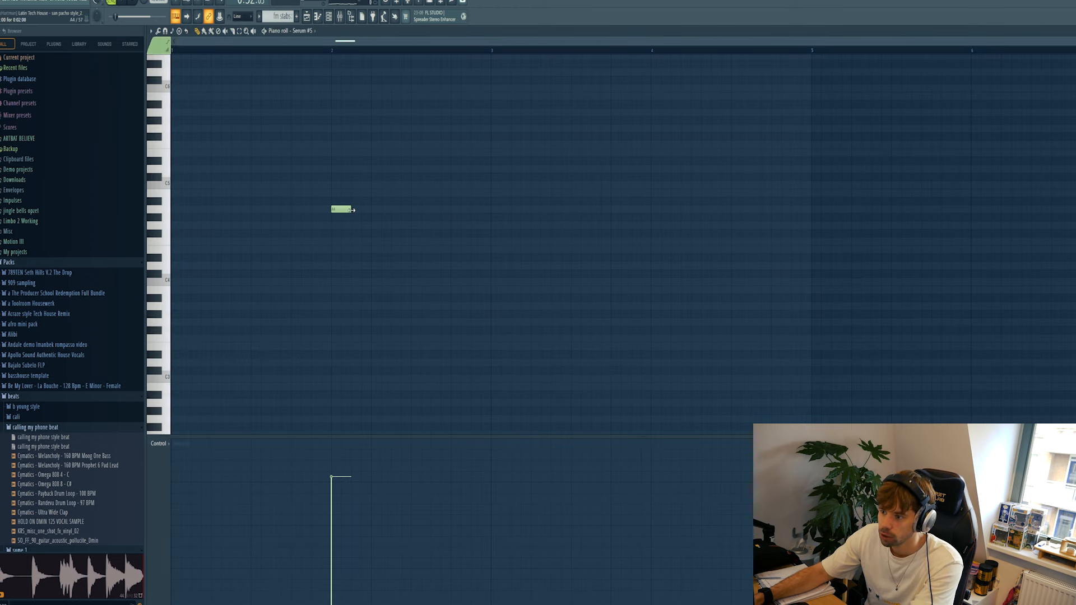
click(375, 210)
click(327, 209)
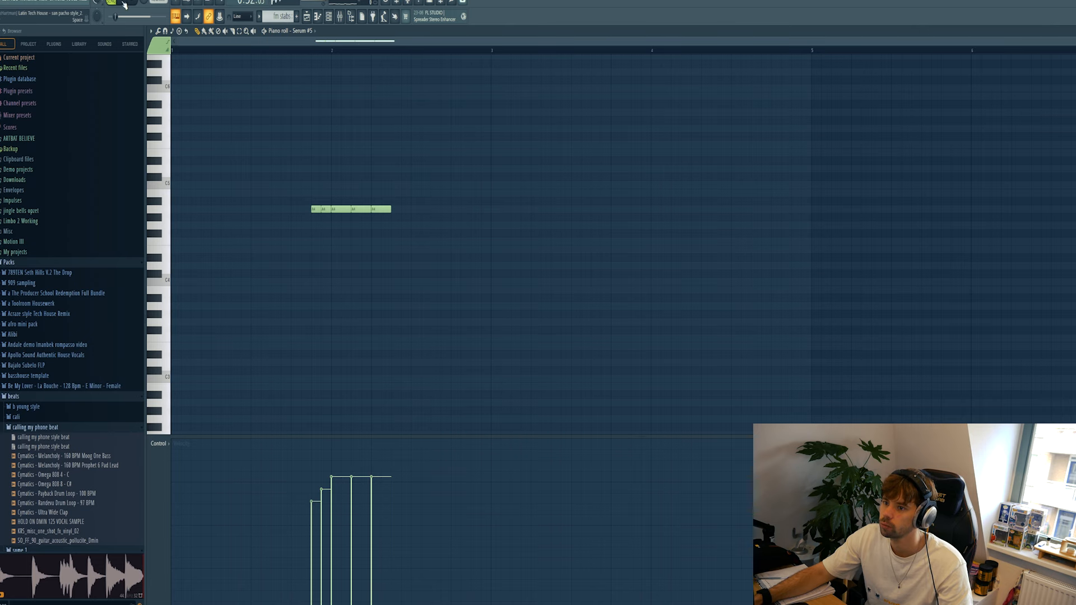
click(175, 6)
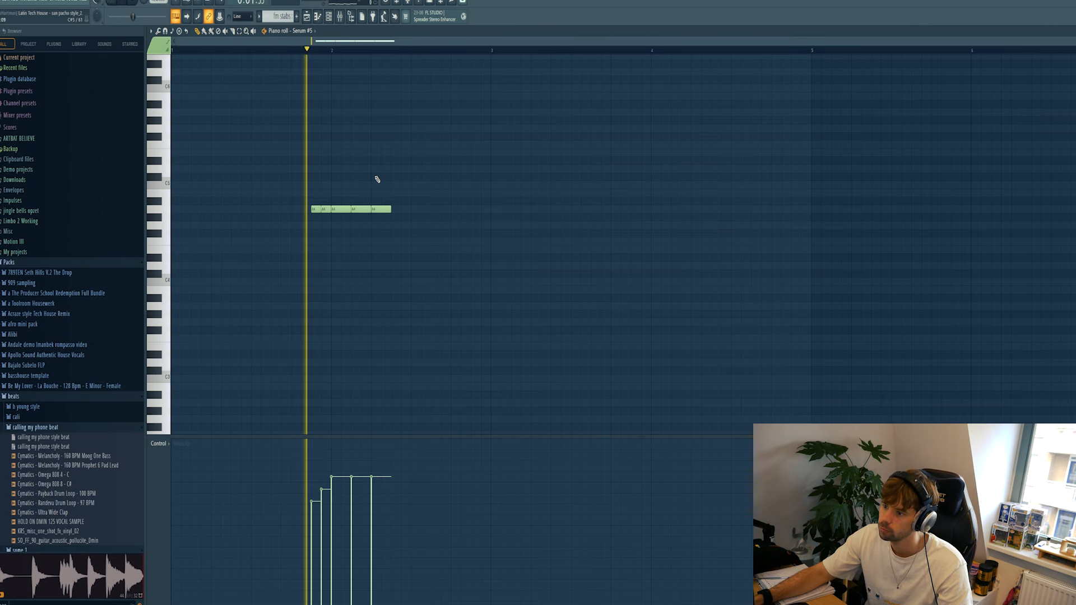
Review the FabFilter, H-Delay and Kickstart effects on the Serum #5 insert while sounding the stab.
click(339, 16)
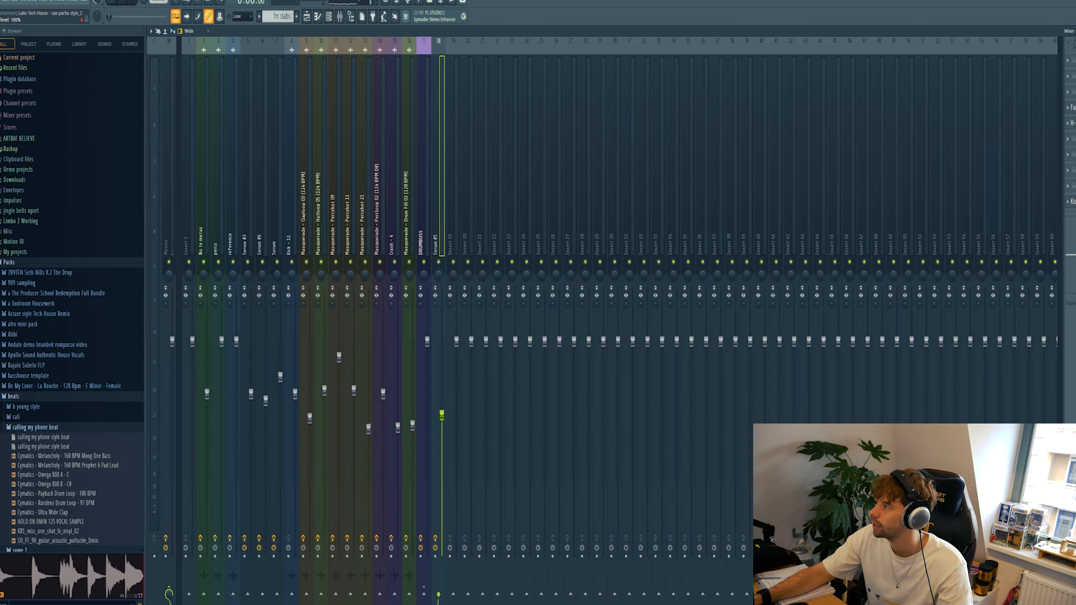
click(1071, 107)
drag(321, 72, 347, 69)
drag(347, 70, 605, 127)
key(space)
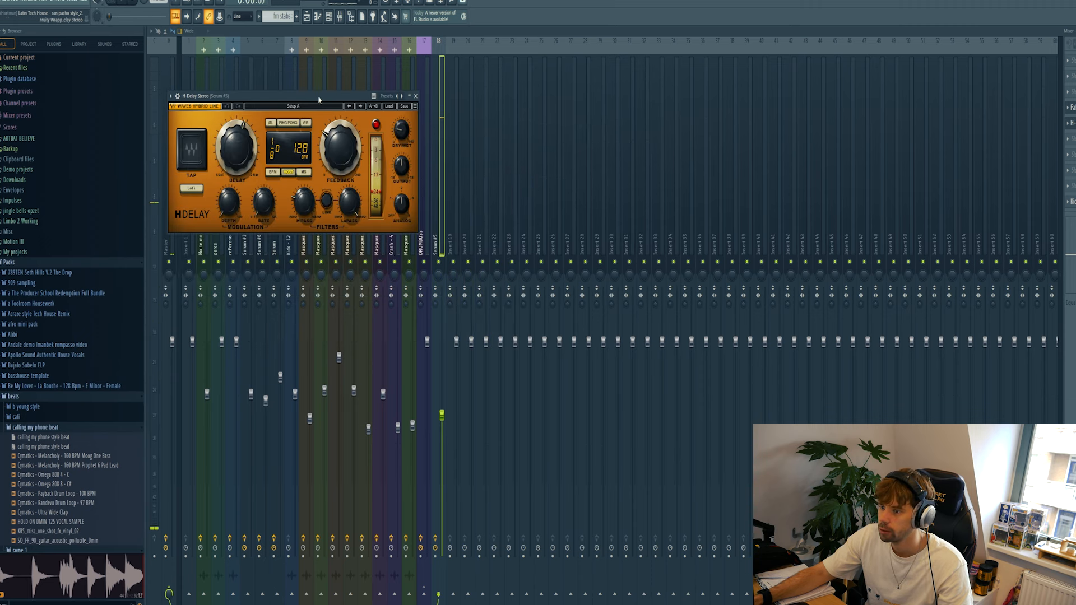
drag(318, 100, 520, 138)
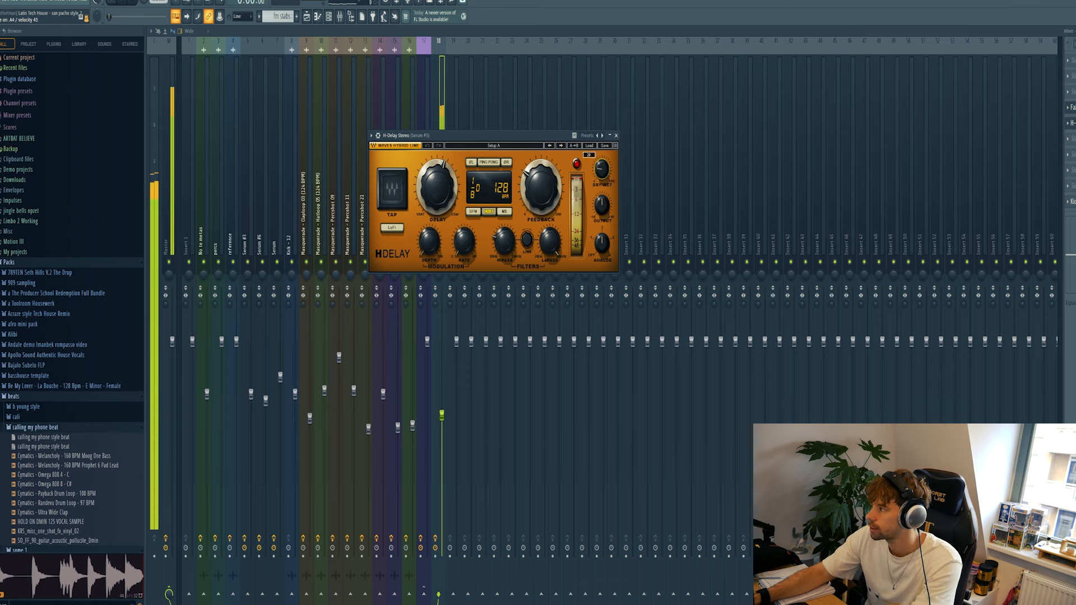
click(1072, 201)
drag(298, 154, 503, 151)
key(space)
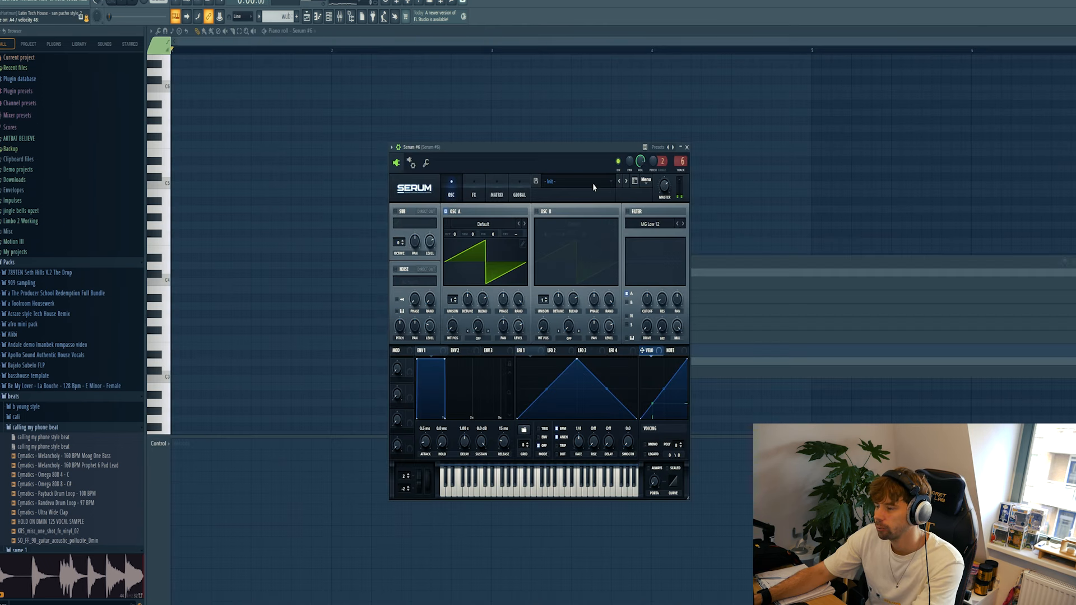
Load Masquerade's Stab - U preset in Serum #6 and step back to Stab - Swampy.
click(601, 189)
mouse_move(561, 193)
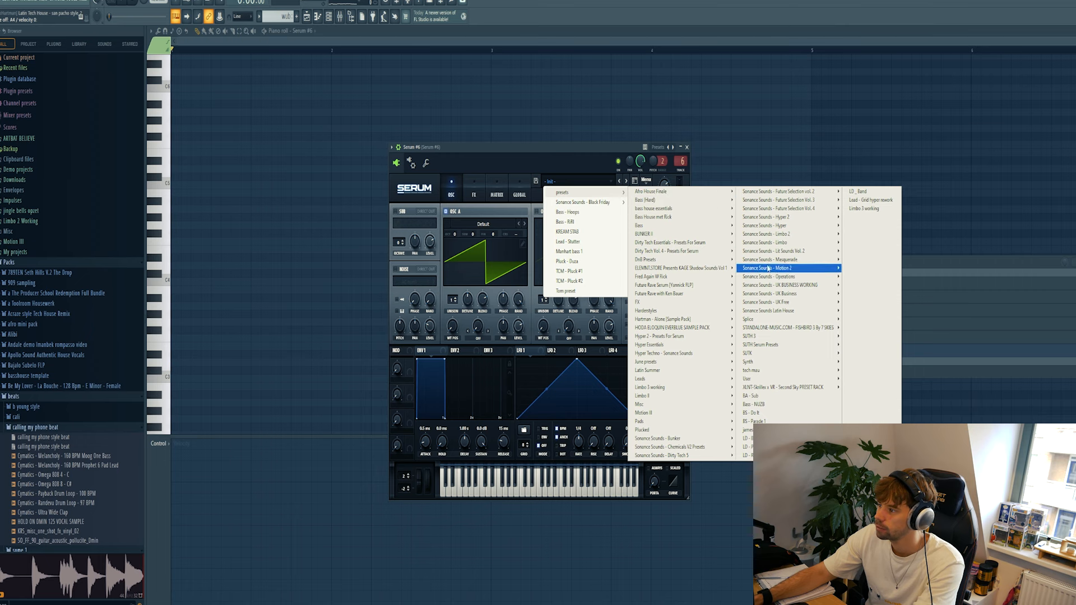
mouse_move(784, 259)
click(961, 380)
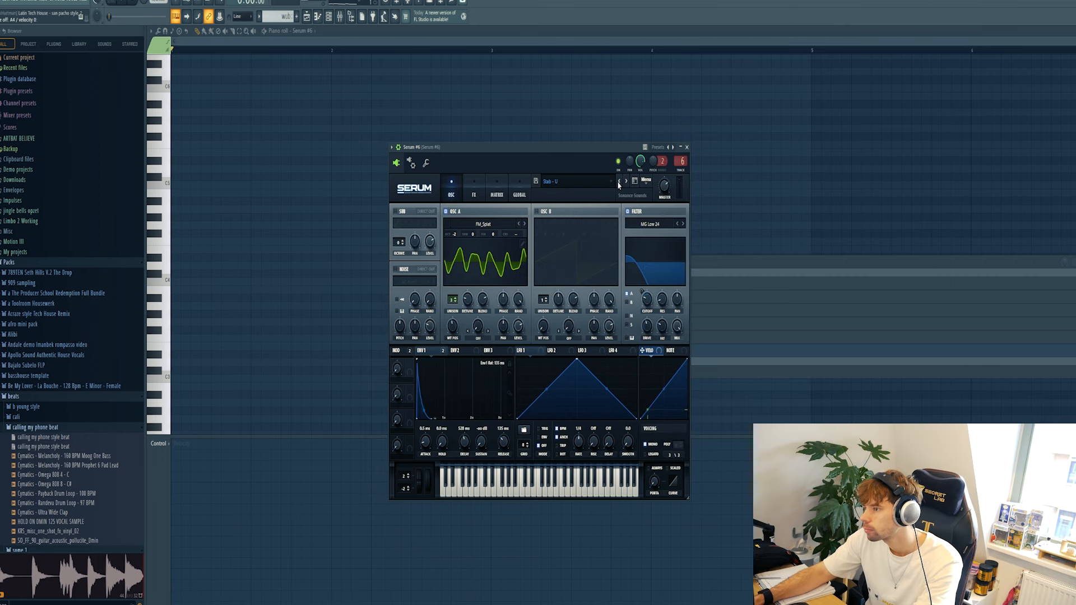
click(619, 184)
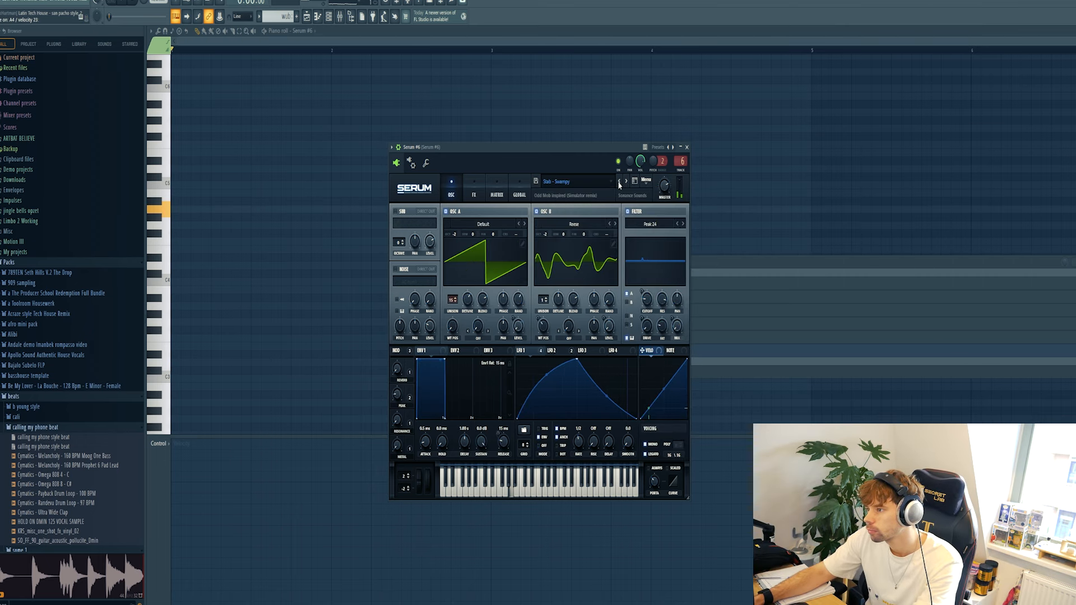
Draw a one-beat A4 note on the last beat of bar 1 for Serum #6 and play it.
click(721, 266)
click(661, 354)
click(659, 354)
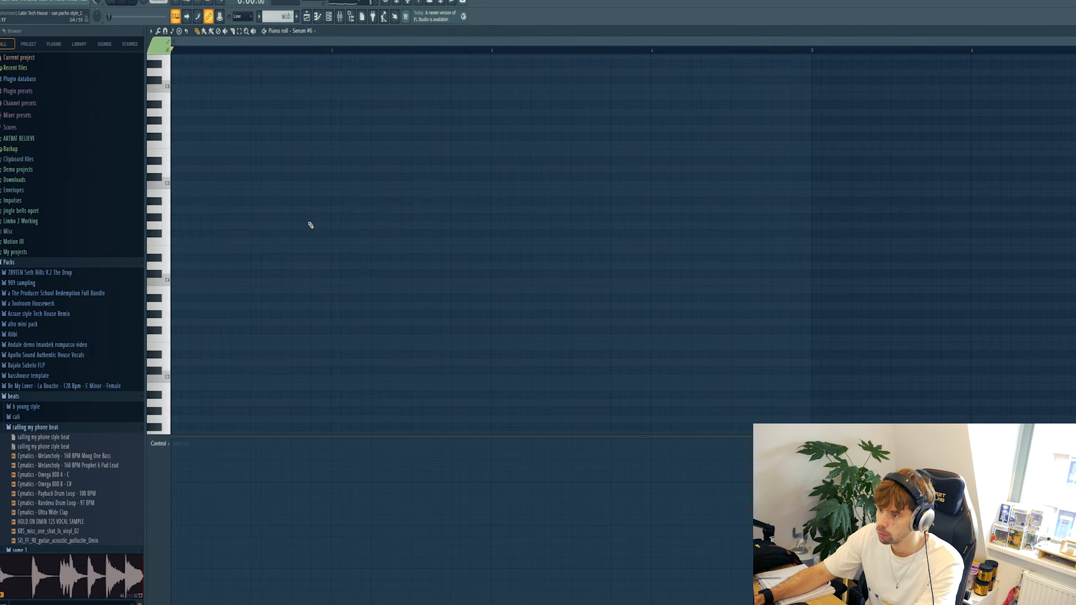
mouse_move(283, 218)
mouse_down()
mouse_move(296, 233)
mouse_move(299, 207)
mouse_up()
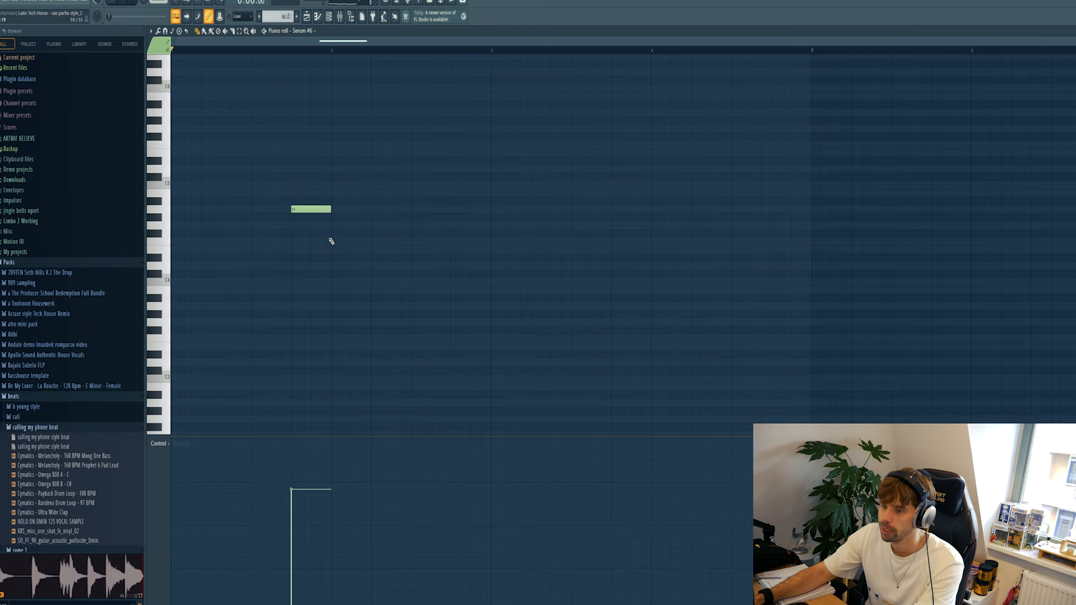
key(space)
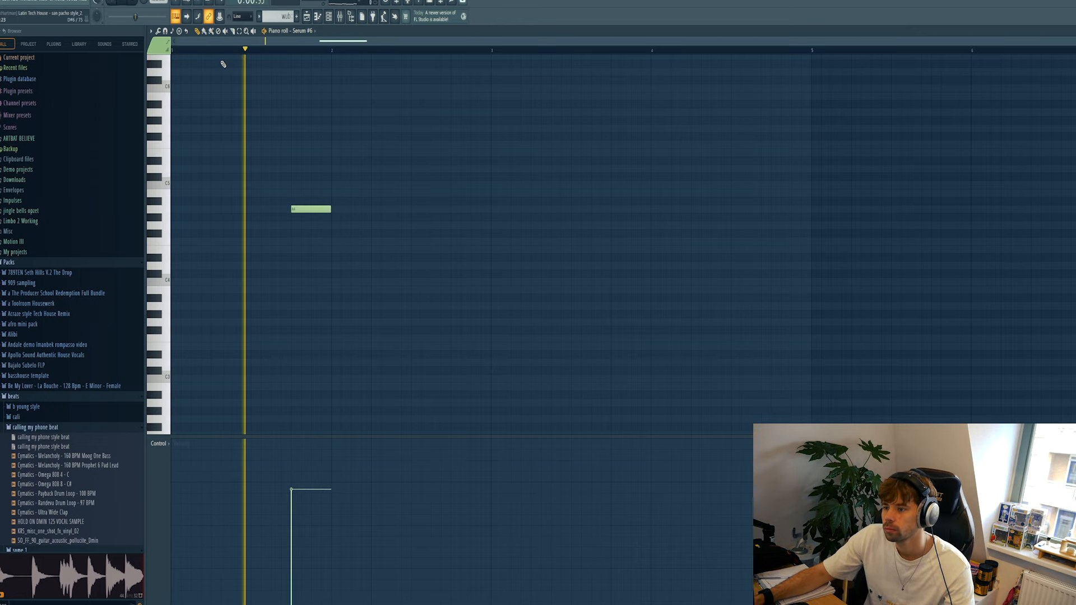
key(space)
Duplicate the fm stabs and wub clips on Tracks 10 and 9, placing the copies at bars 34 and 36.
click(306, 17)
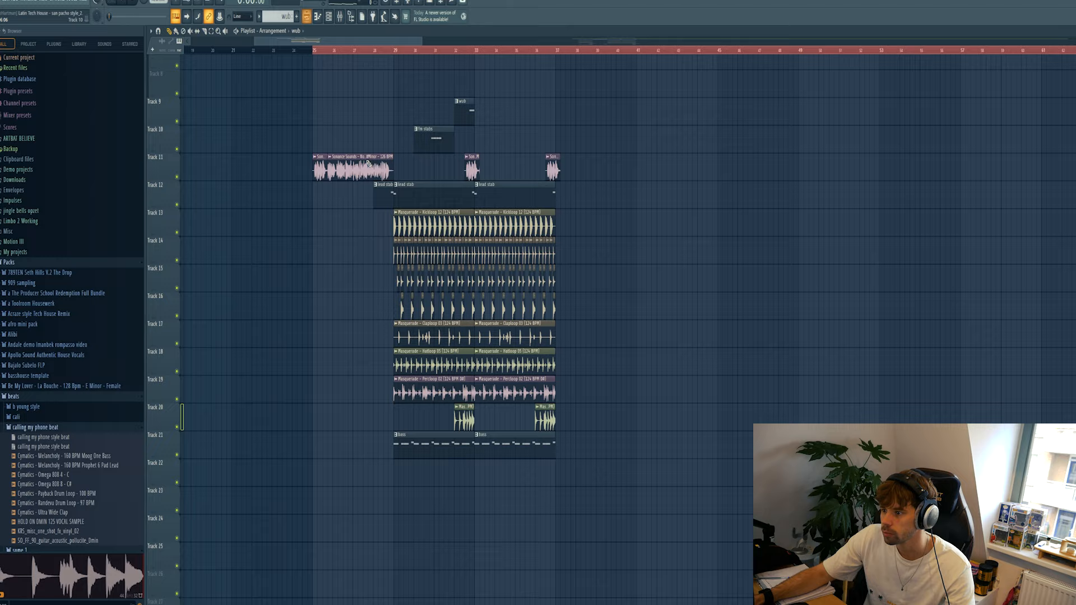
scroll(426, 140, up, 4)
ctrl+drag(527, 146, 453, 192)
key(ctrl+b)
ctrl+click(606, 171)
drag(636, 169, 679, 168)
drag(591, 196, 635, 196)
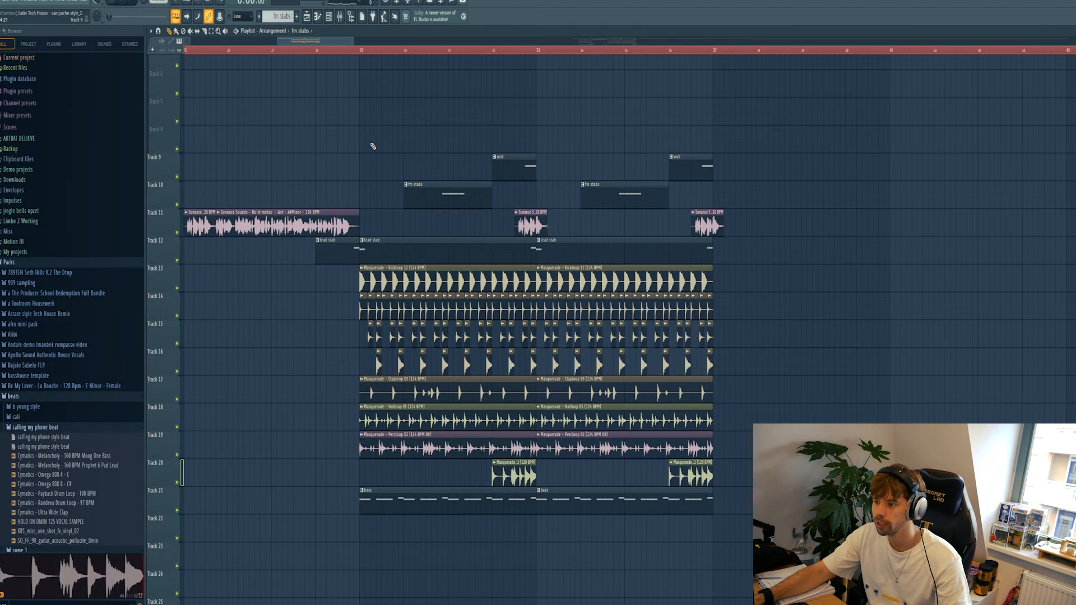
scroll(372, 146, up, 1)
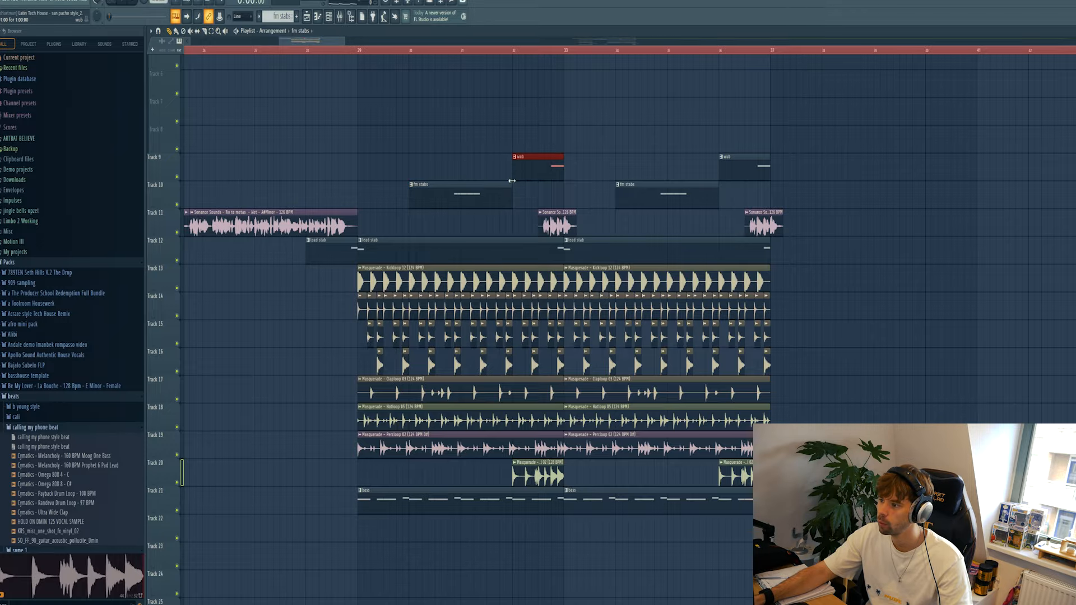
Highlight the pre-drop drum clips on Tracks 14 to 17 and play the arrangement from bar 21.
scroll(463, 223, down, 4)
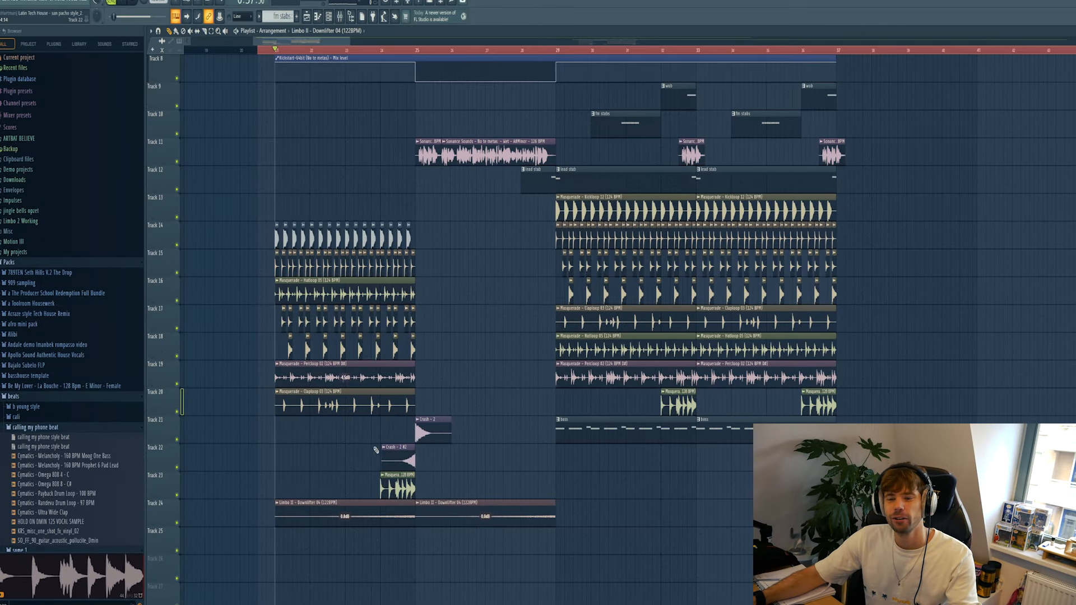
drag(223, 223, 429, 340)
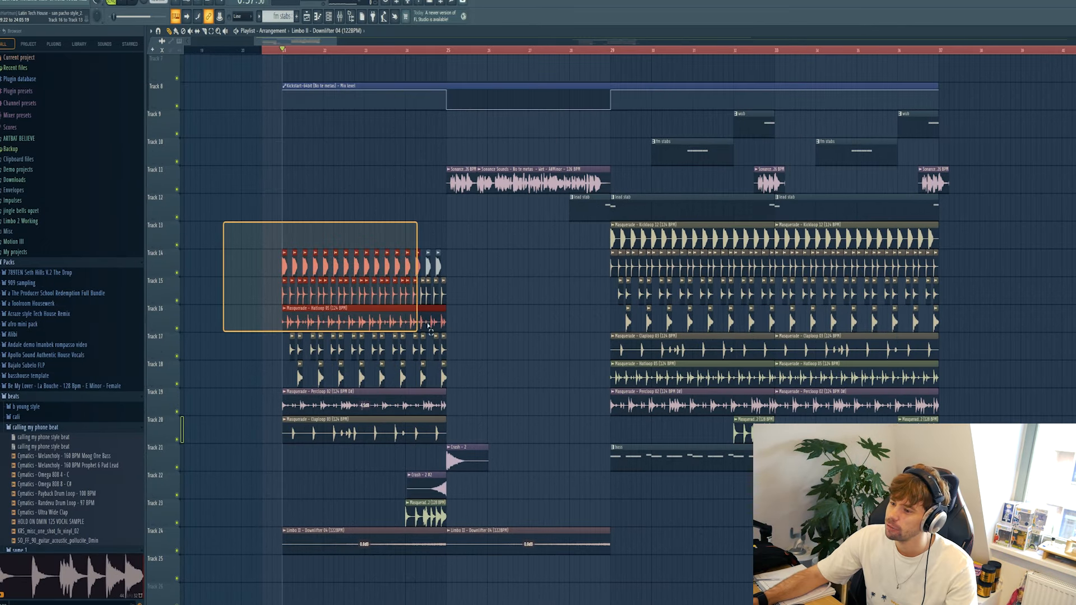
key(space)
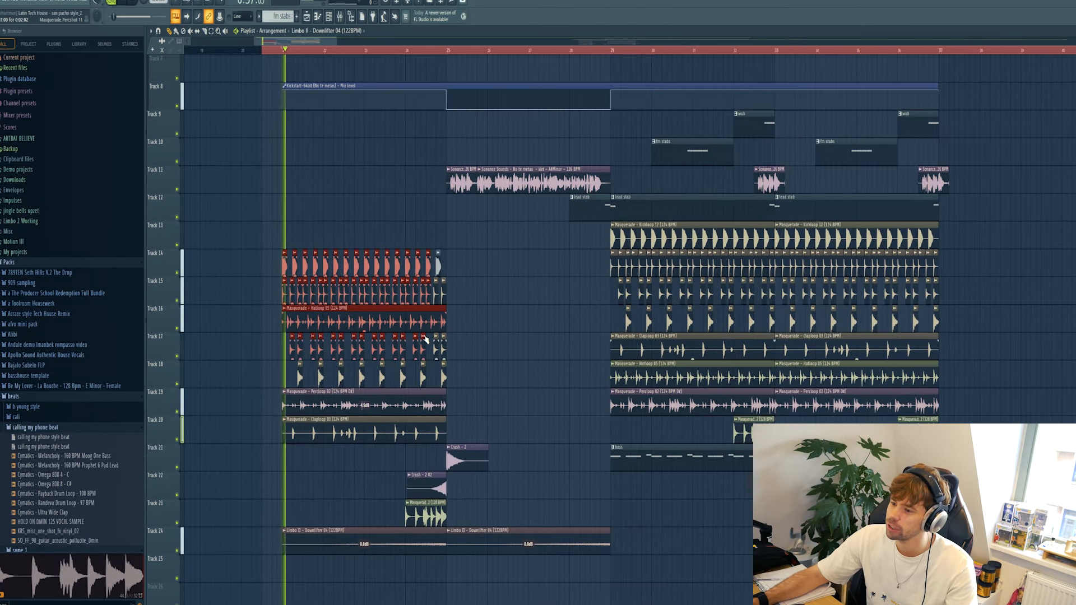
Examine the master EQ frequency automation on Track 6 and the Kickstart mix automation on Track 8 during playback.
scroll(193, 543, down, 1)
scroll(273, 477, up, 3)
scroll(273, 477, up, 3)
drag(253, 262, 299, 194)
ctrl+click(293, 328)
drag(232, 306, 323, 165)
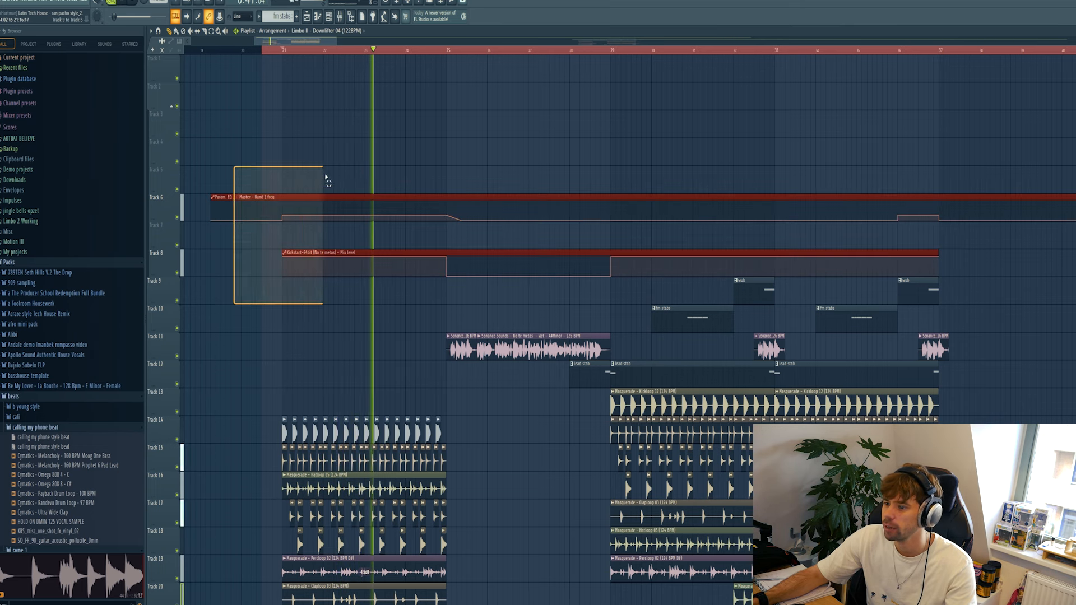
scroll(264, 336, down, 4)
scroll(274, 333, down, 3)
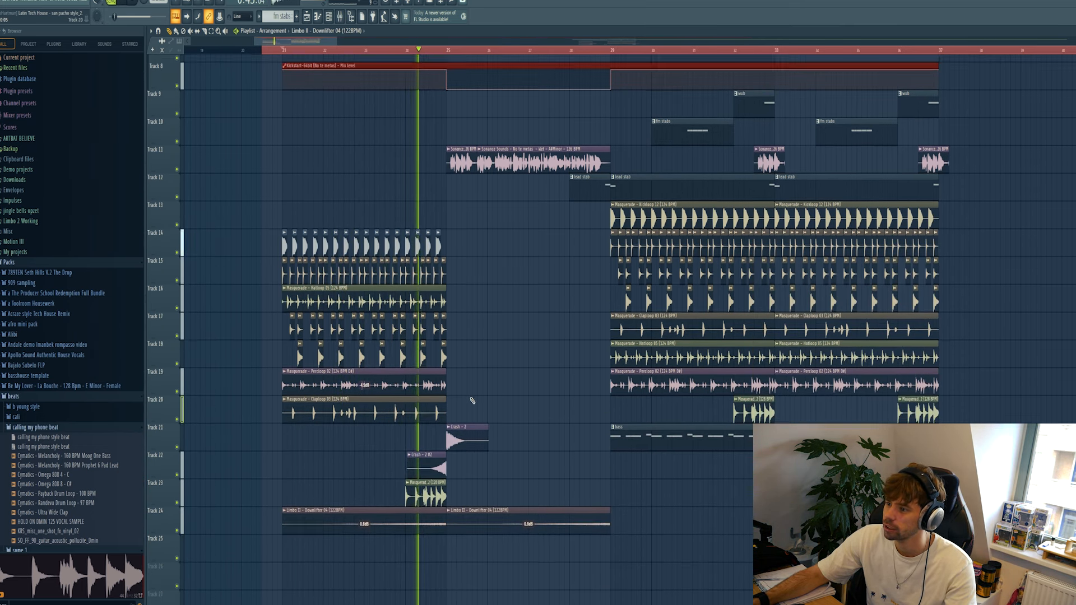
Examine the crash, reversed crash, drum fill and downlifter clips around bar 25 on Tracks 21 to 24 during playback.
ctrl+click(486, 376)
scroll(623, 383, up, 2)
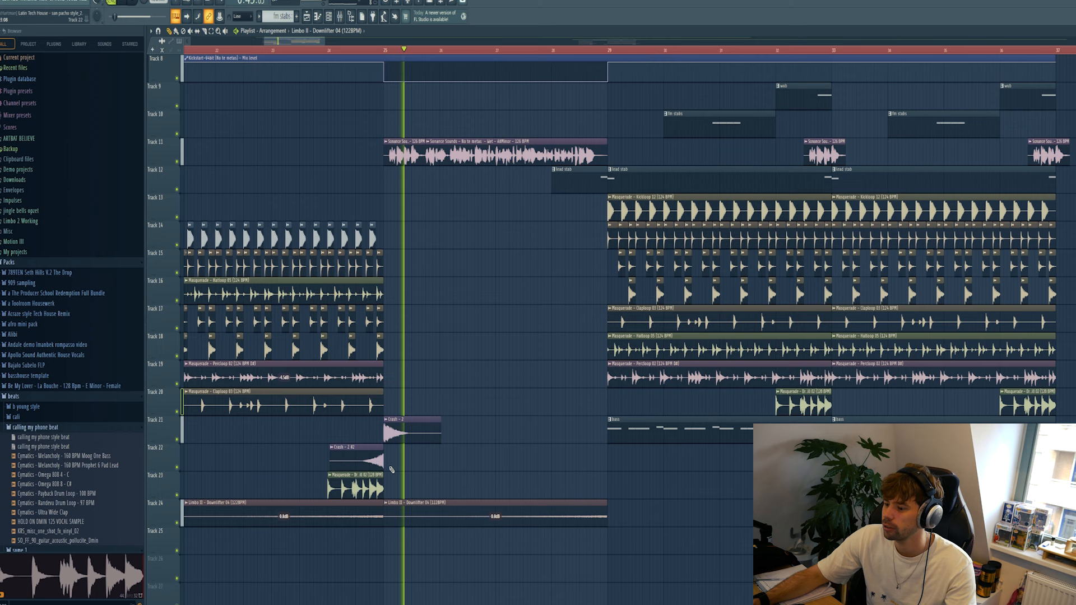
drag(350, 536, 385, 508)
ctrl+click(515, 571)
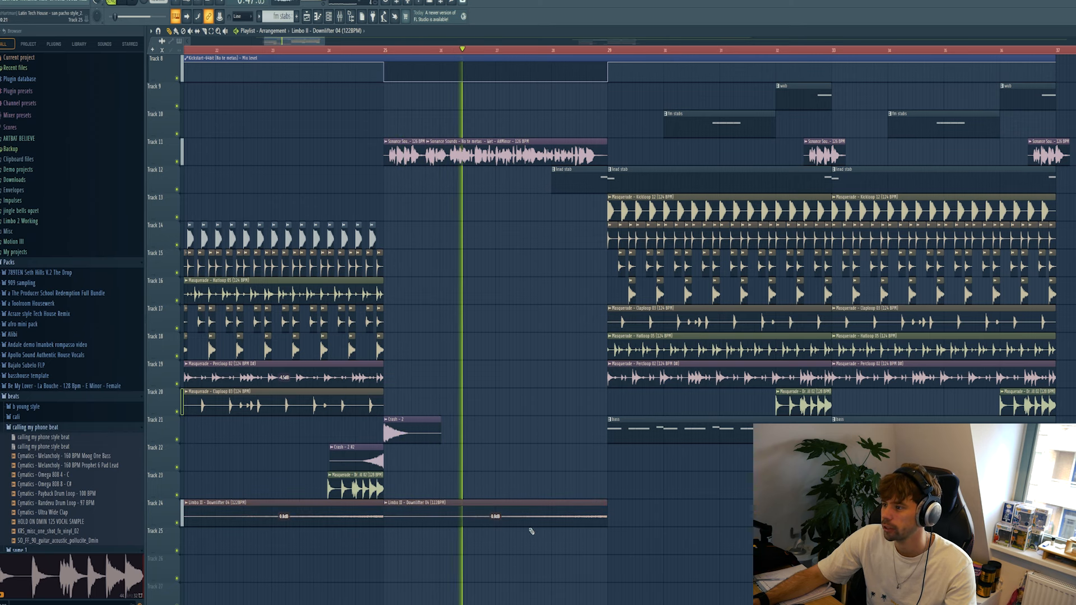
scroll(638, 443, down, 1)
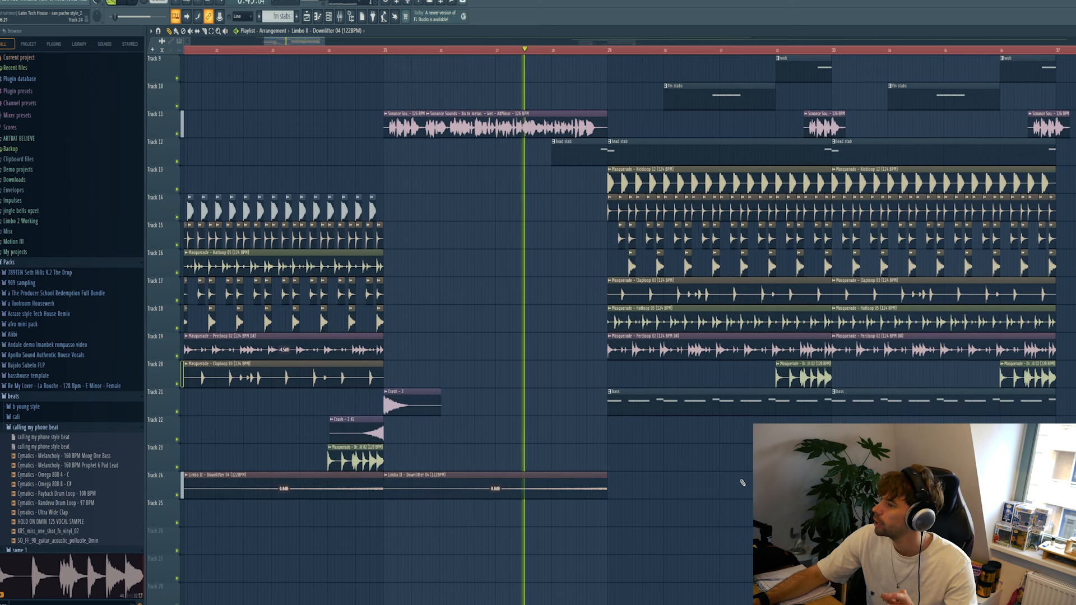
scroll(720, 471, up, 2)
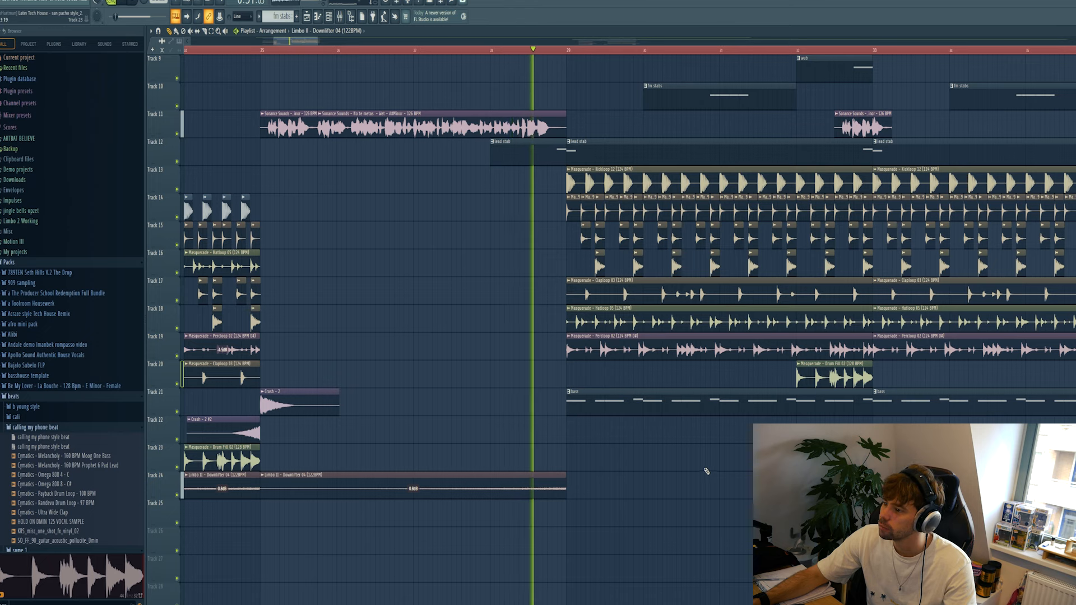